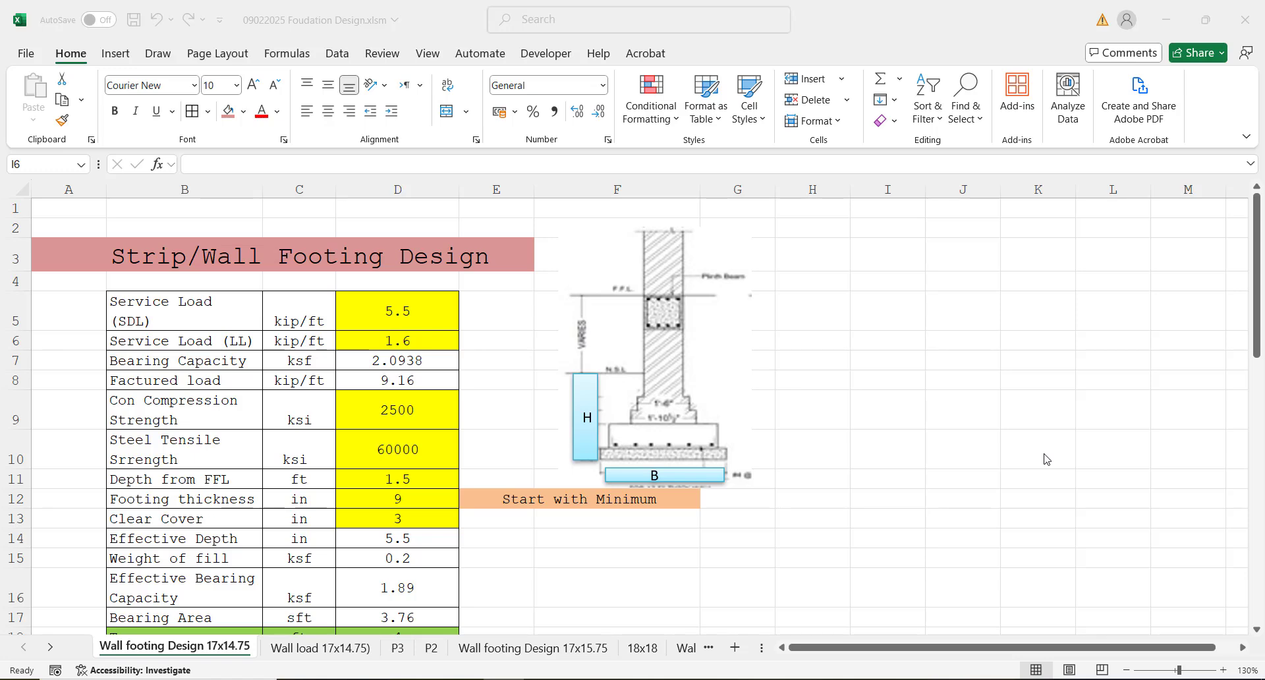
Step: Look through the strip/wall footing design sheet from the load inputs down to the steel reinforcement and bar spacing sections
click(1257, 247)
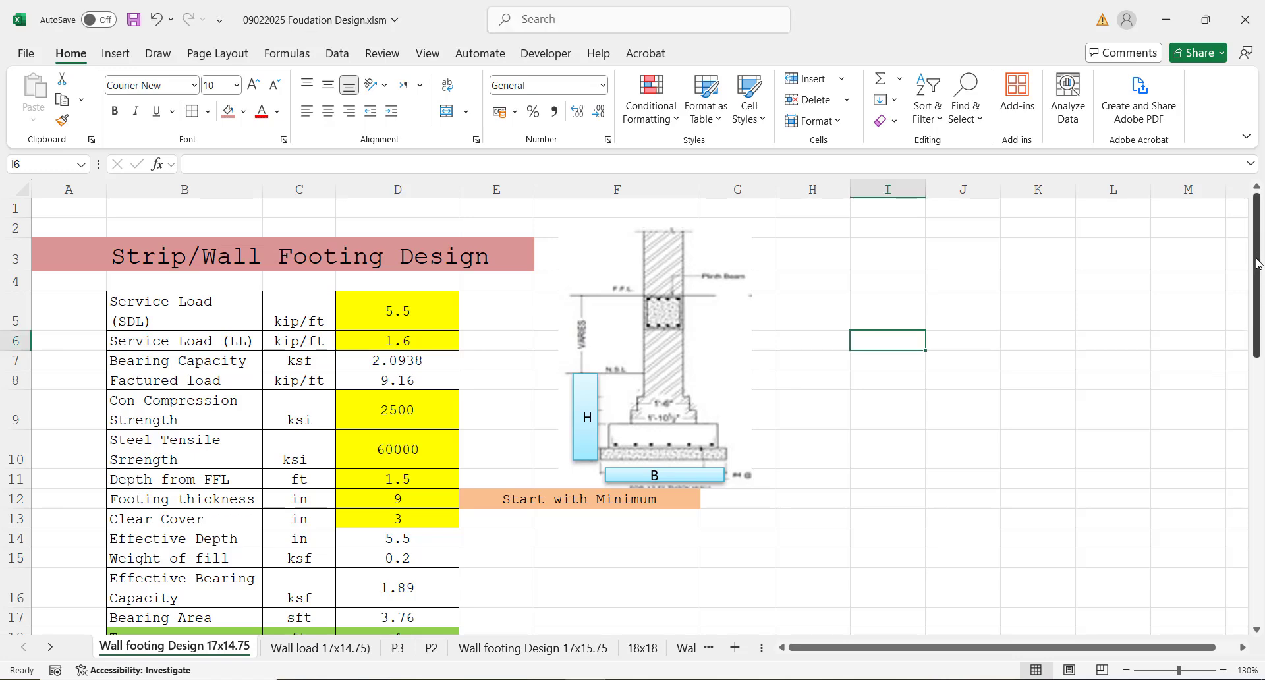
click(954, 413)
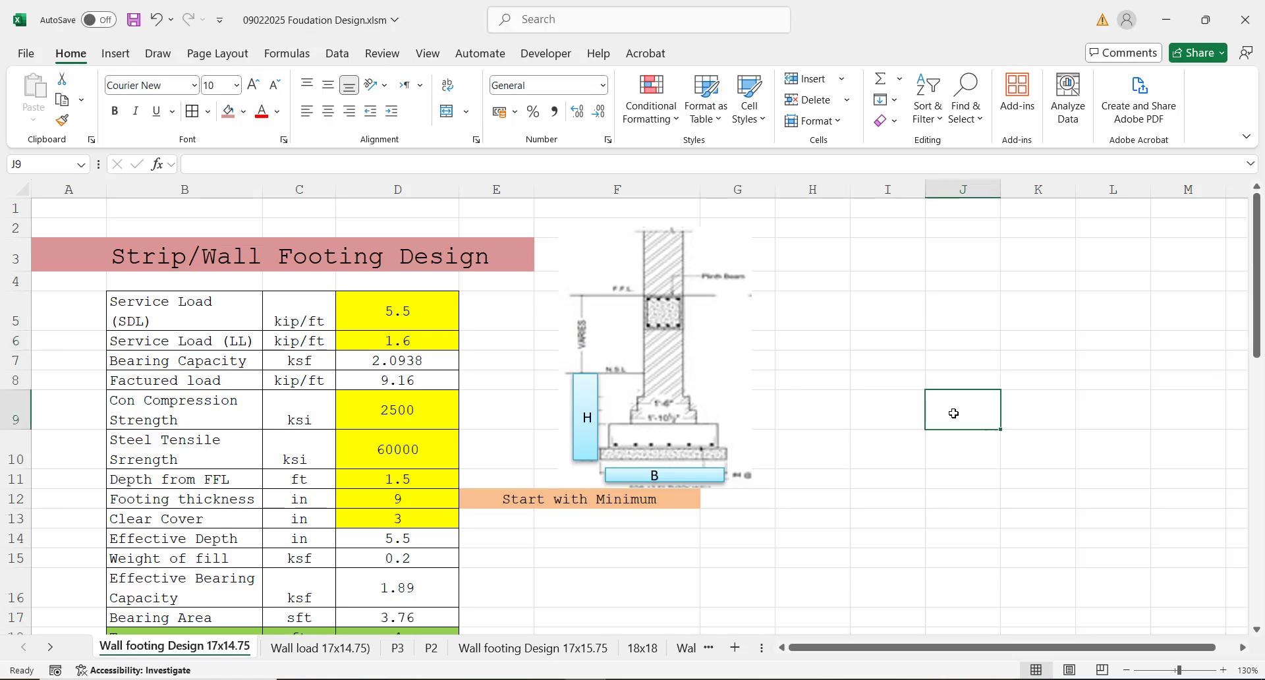
key(Down)
key(Down)
key(Down)
key(Down)
key(Down)
key(Down)
key(Down)
key(Down)
key(Down)
key(Down)
key(Down)
key(Down)
key(Down)
key(Down)
key(Down)
key(Down)
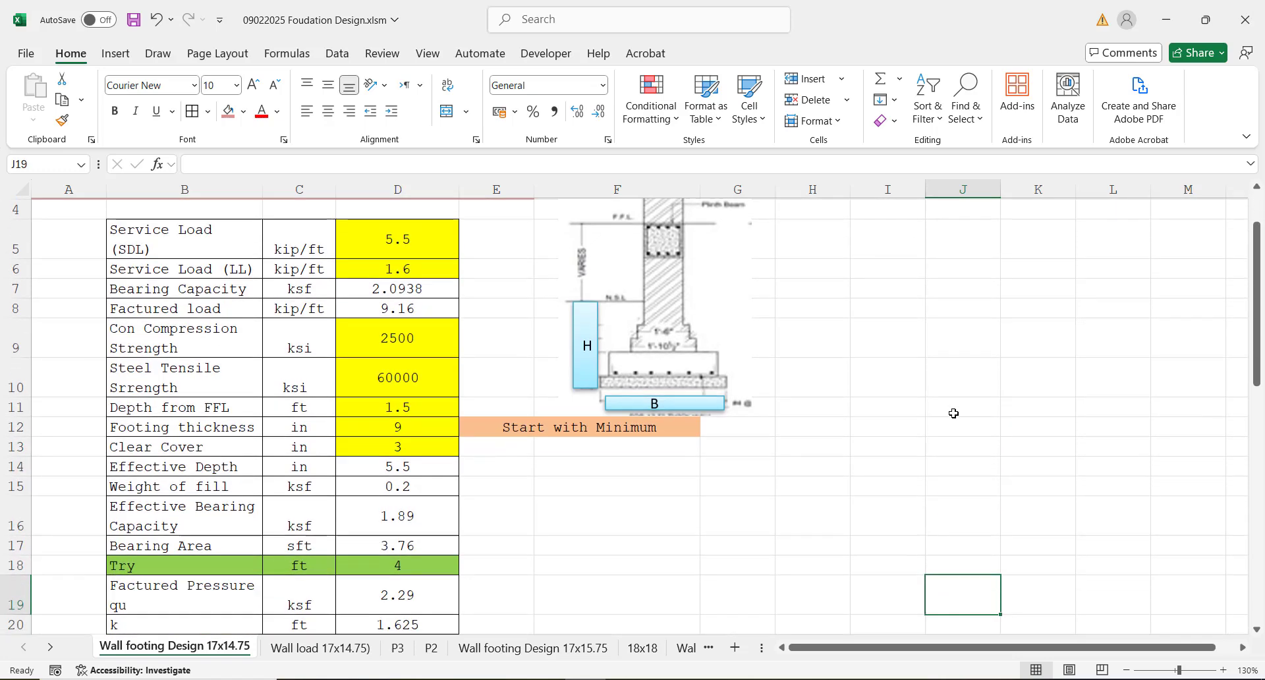
key(Down)
key(Down)
key(Down)
key(Down)
key(Down)
key(Down)
key(Down)
key(Down)
key(Down)
key(Down)
key(Down)
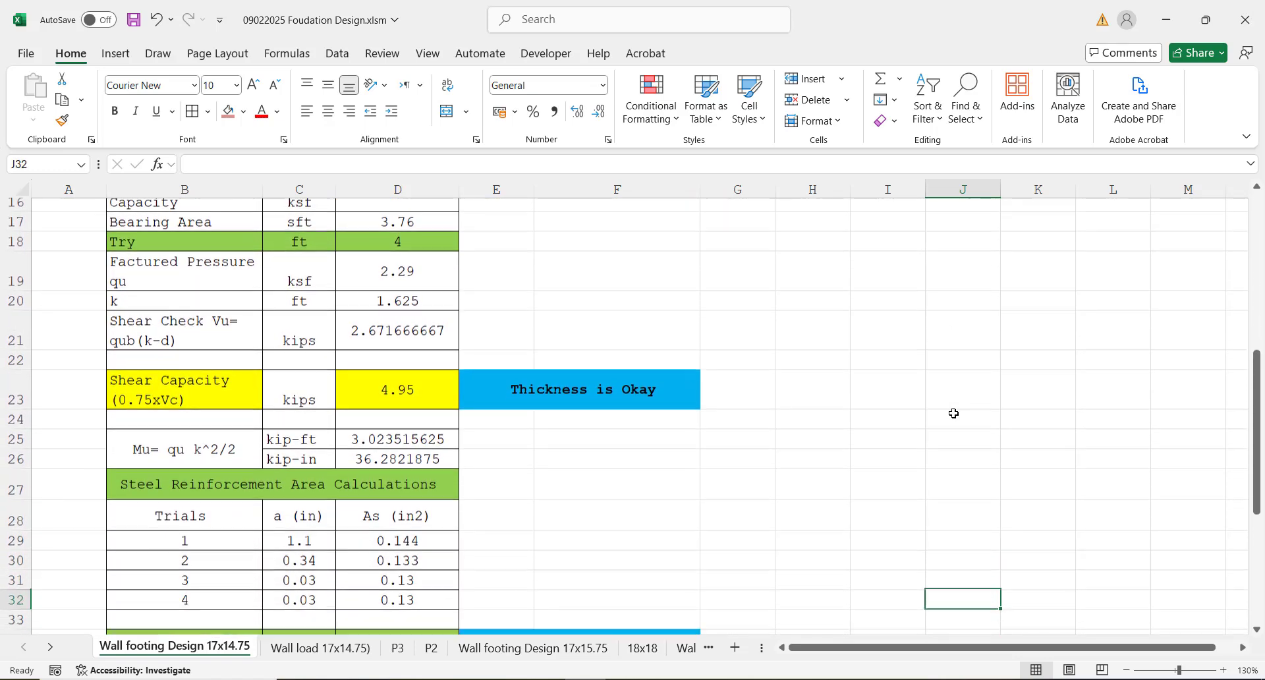
key(Up)
key(Up)
key(Up)
key(Up)
key(Up)
key(Up)
key(Up)
key(Up)
key(Up)
key(Up)
key(Up)
key(Up)
key(Up)
key(Up)
key(Up)
key(Up)
key(Up)
key(Up)
key(Up)
key(Up)
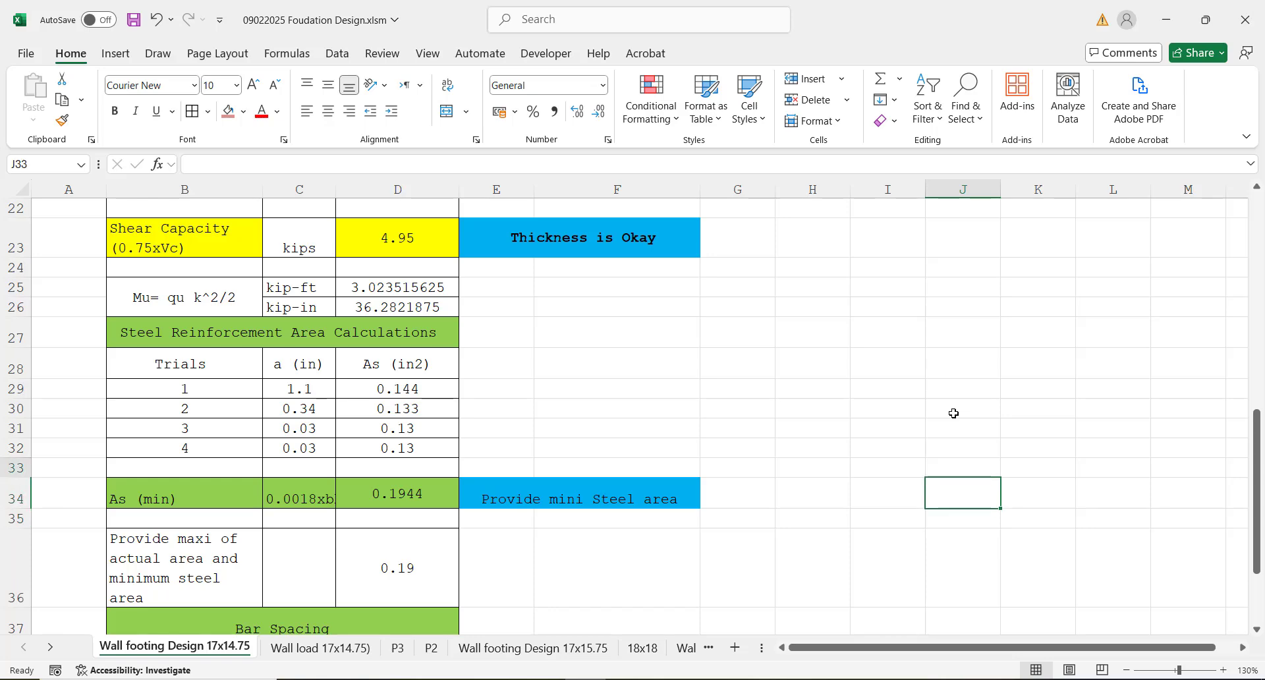
key(Up)
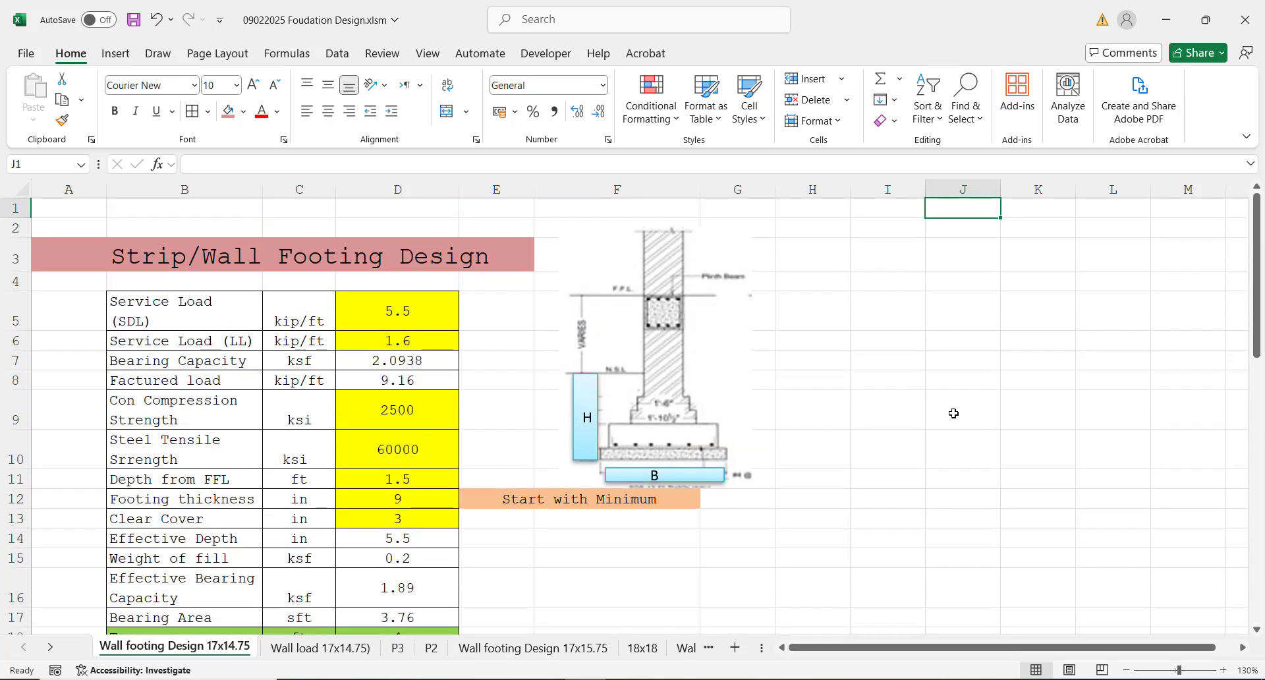
key(Left)
key(Left)
key(Left)
key(Left)
key(Left)
key(Left)
key(Left)
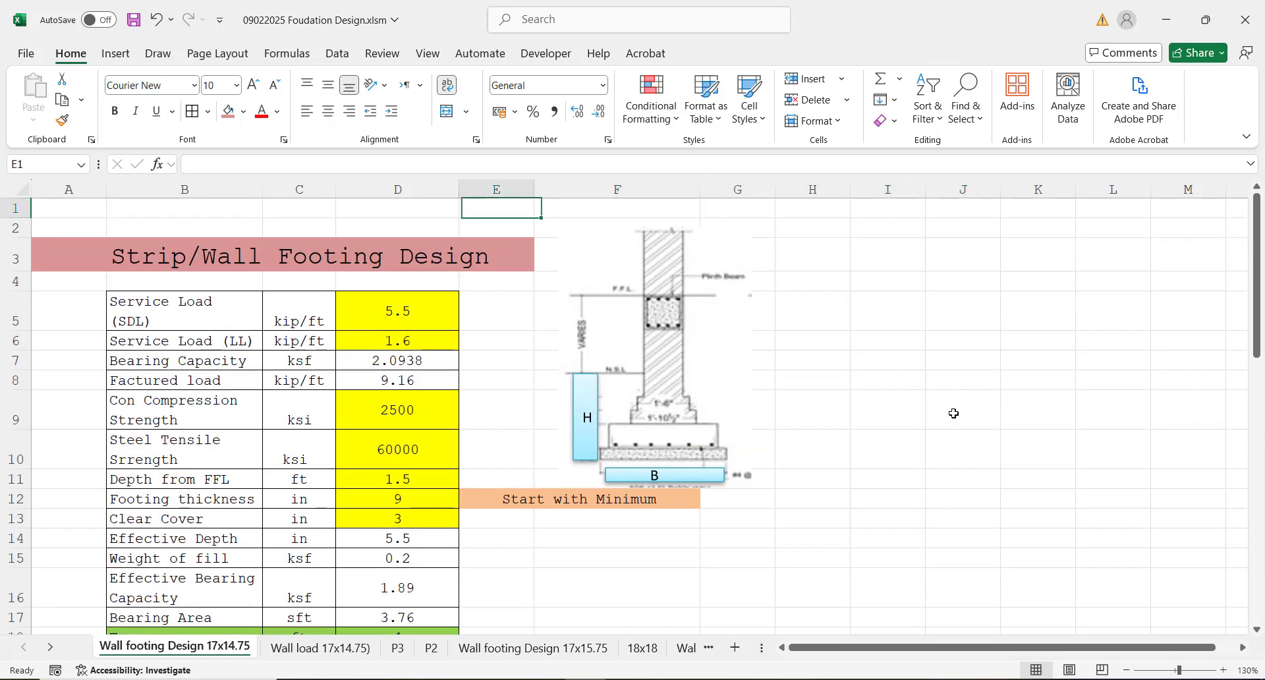
key(Down)
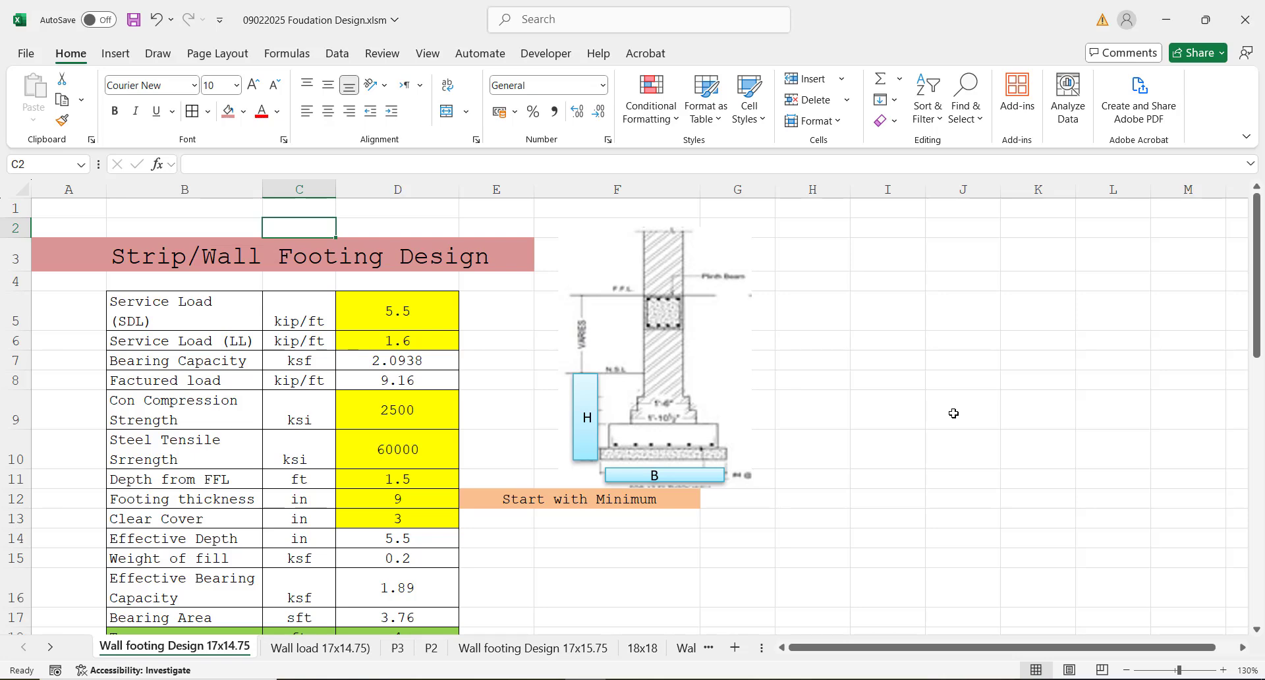
click(680, 402)
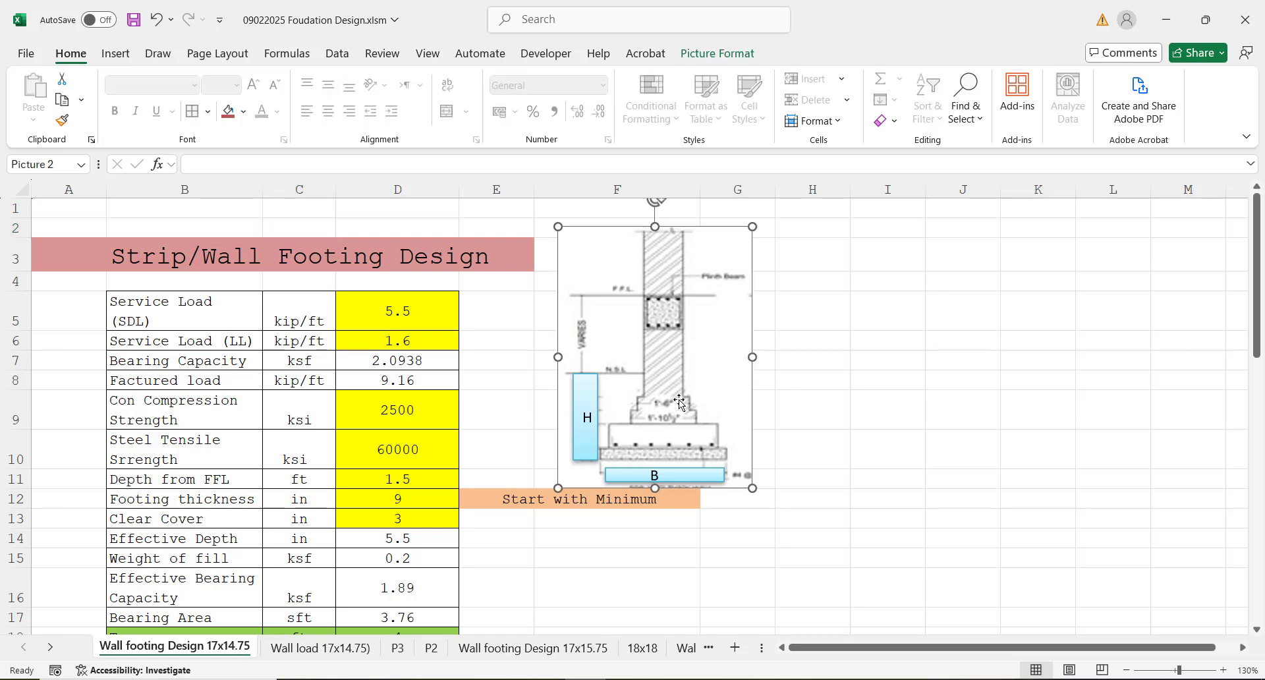
click(865, 334)
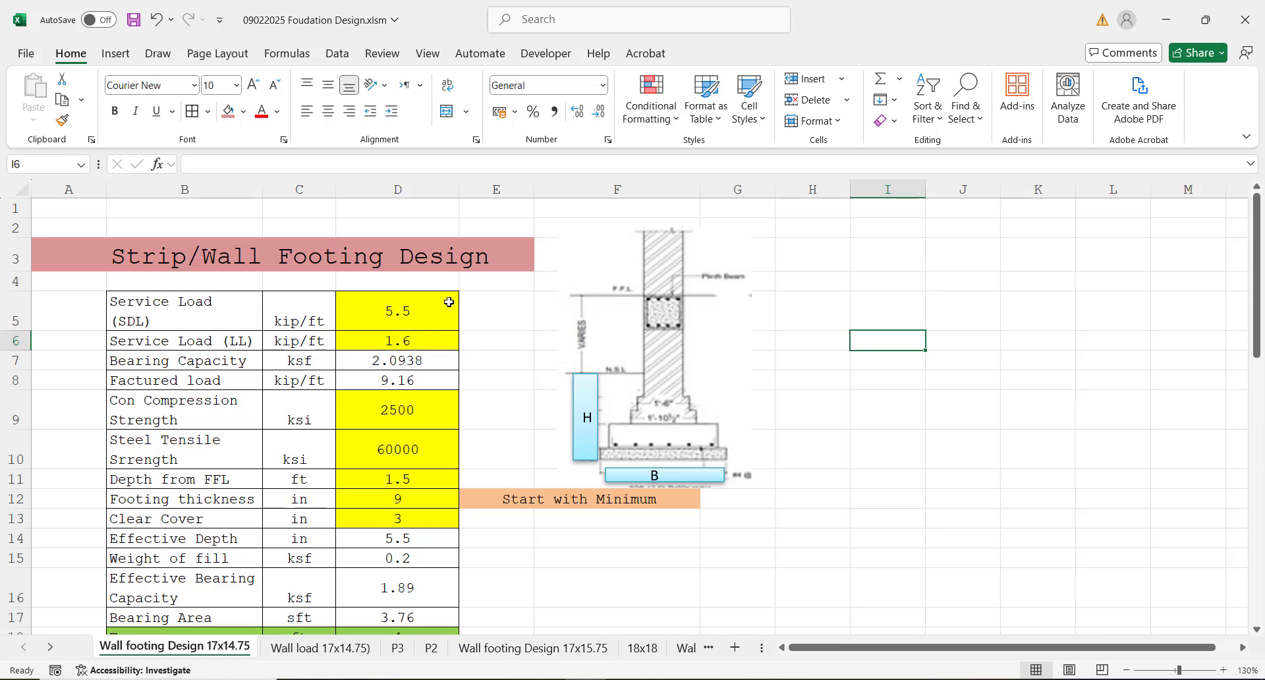
Step: Examine the SDL and LL service load inputs in cells D5 and D6
click(400, 307)
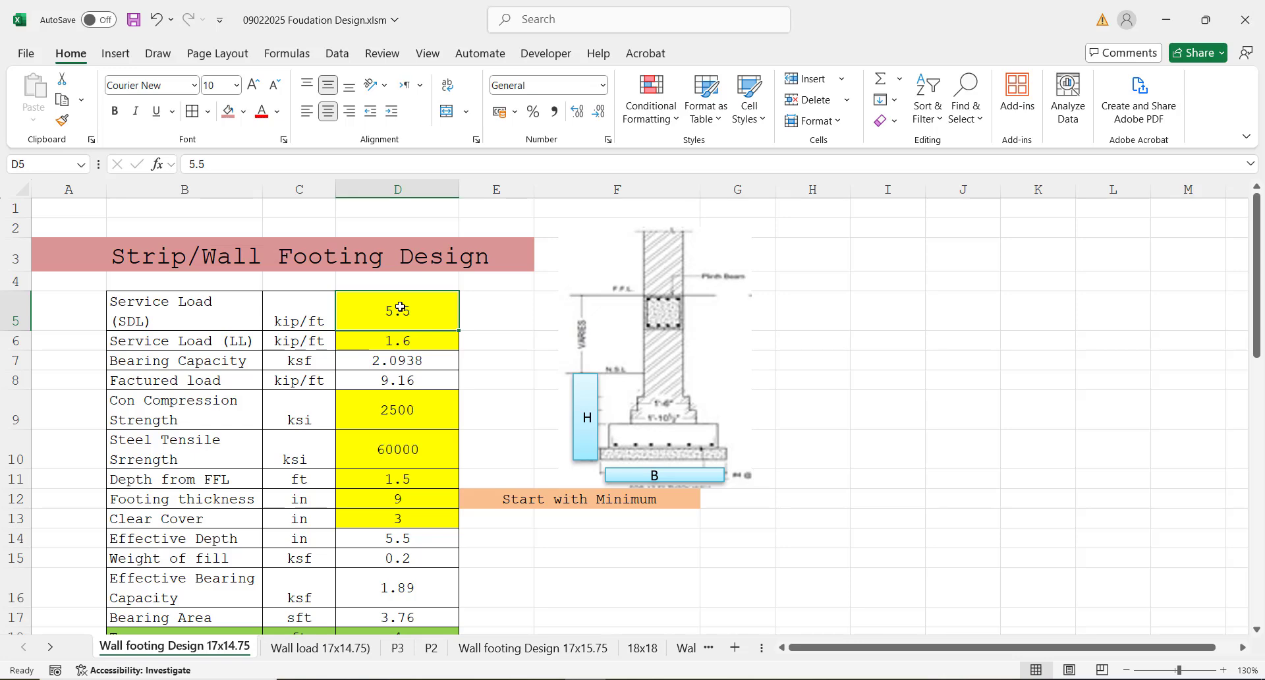
click(390, 342)
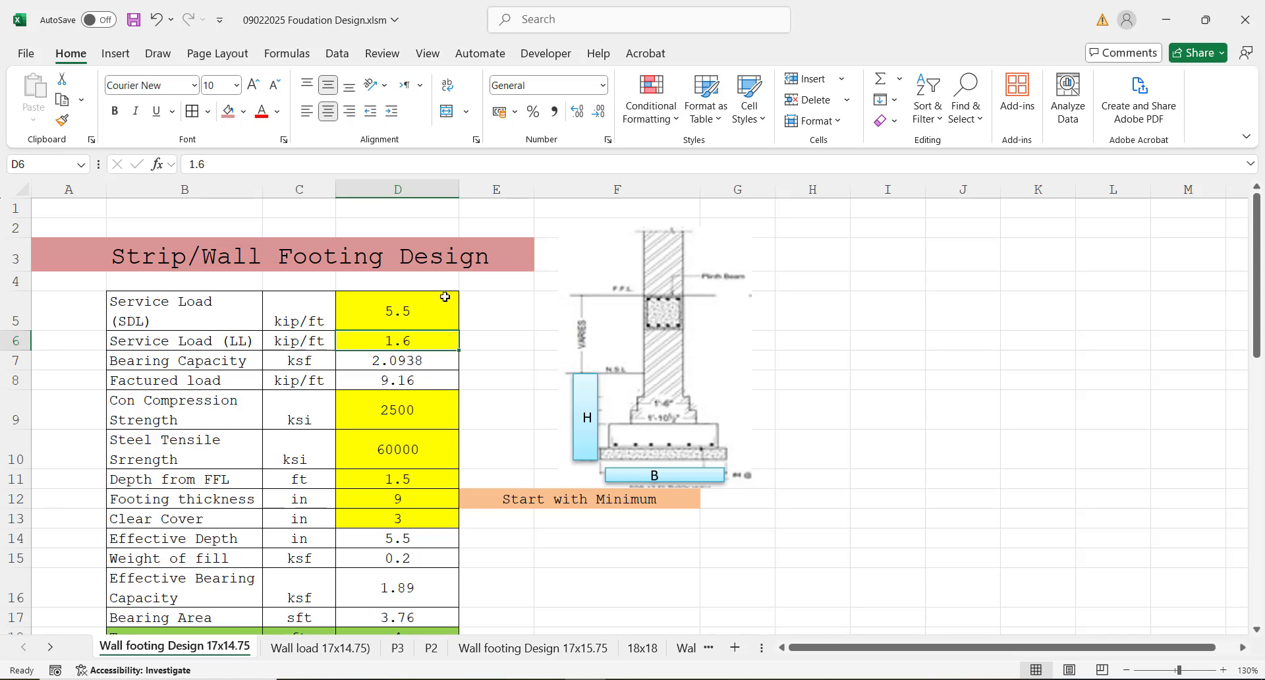
click(408, 316)
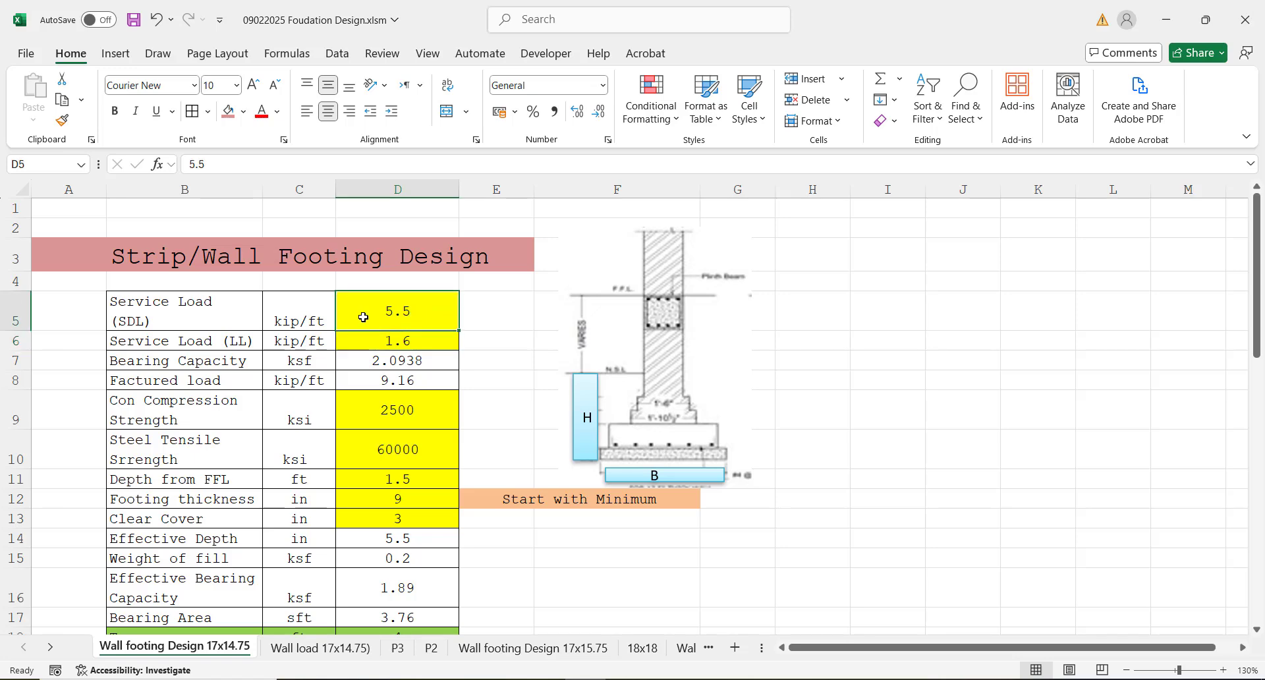
key(Left)
key(Left)
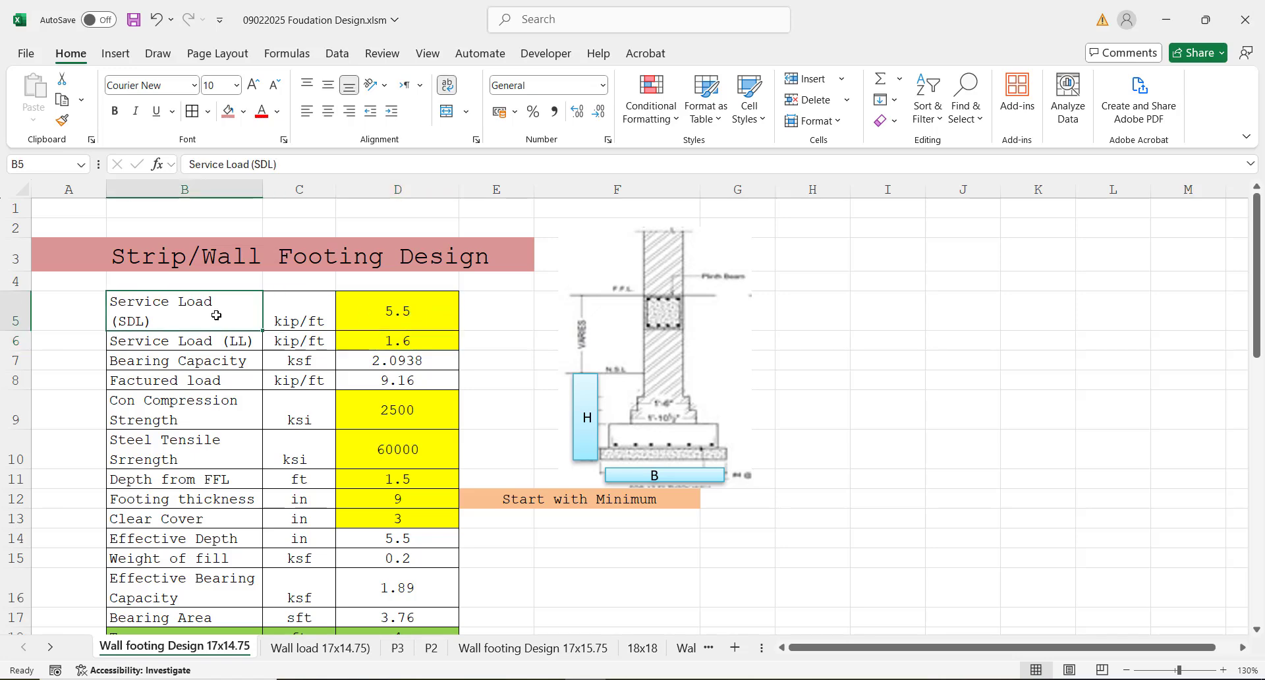
click(400, 312)
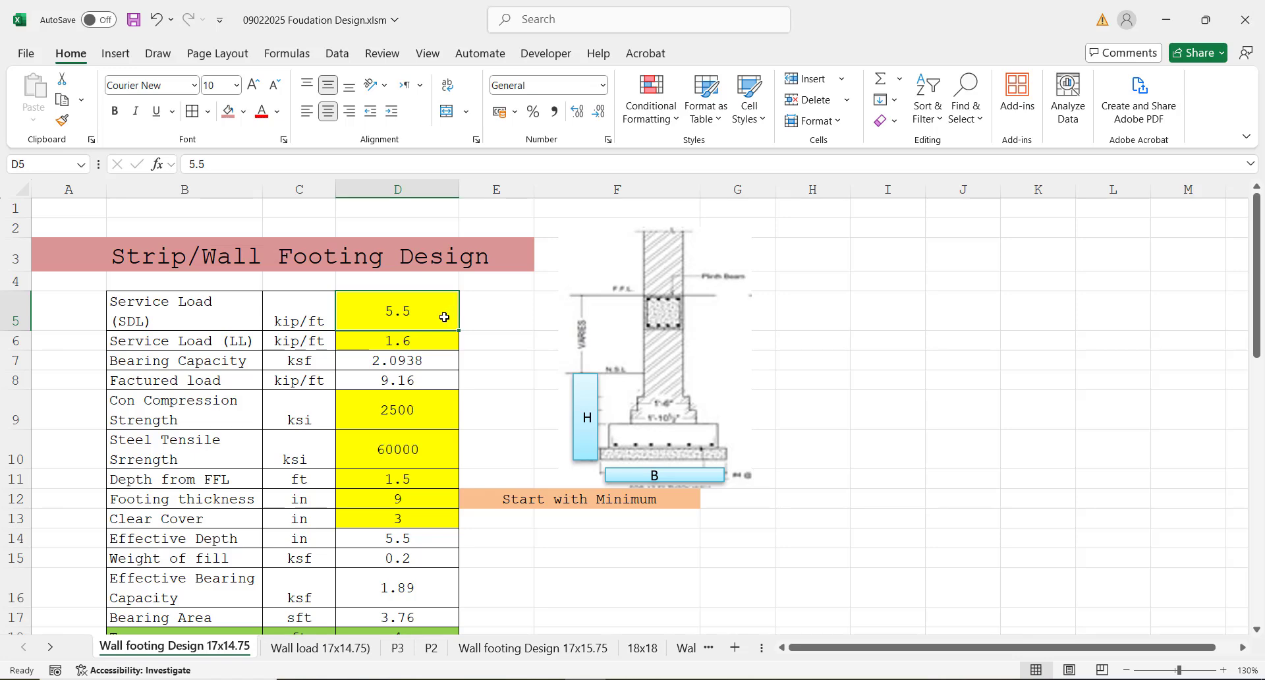
click(406, 342)
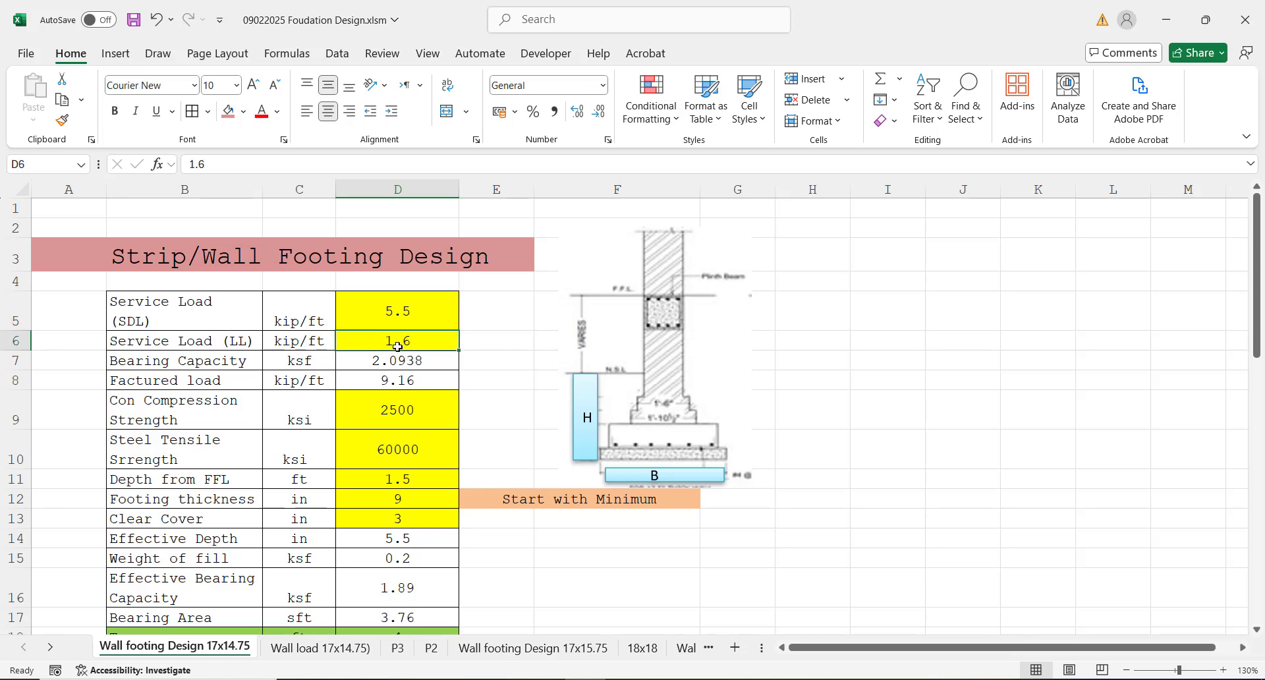
Step: Set the service load (SDL) to 5 kip/ft and the service load (LL) to 2 kip/ft
click(388, 314)
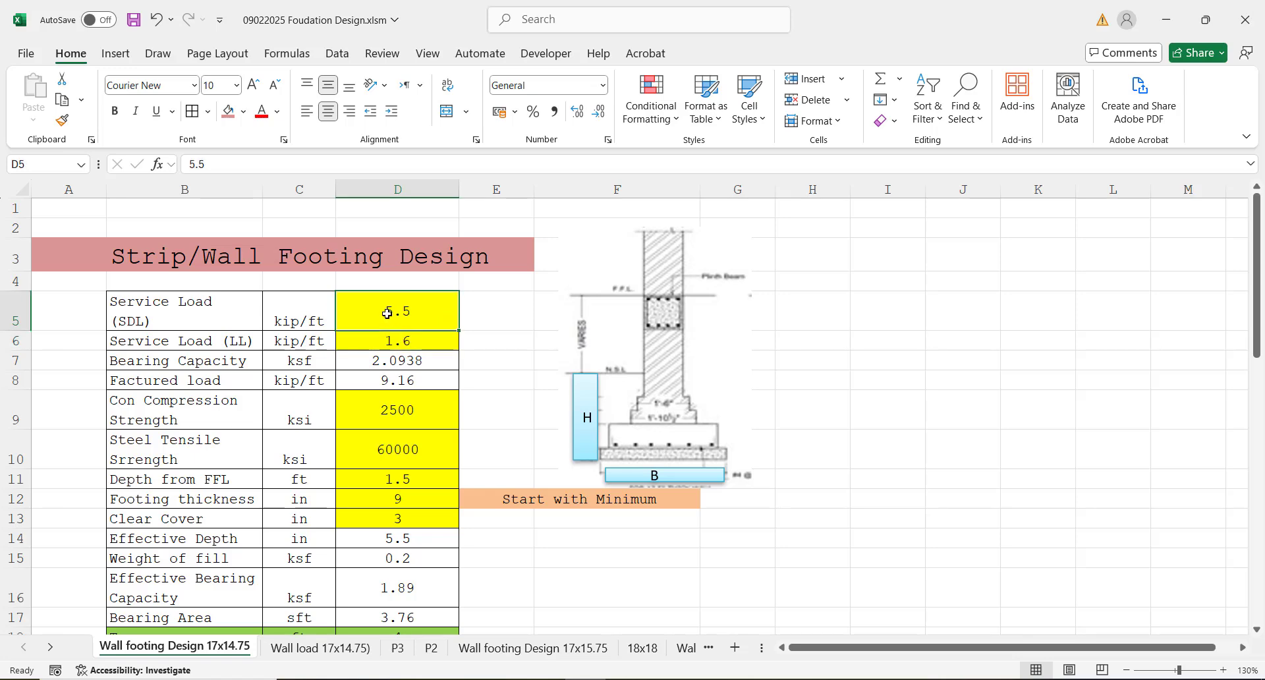
text(5)
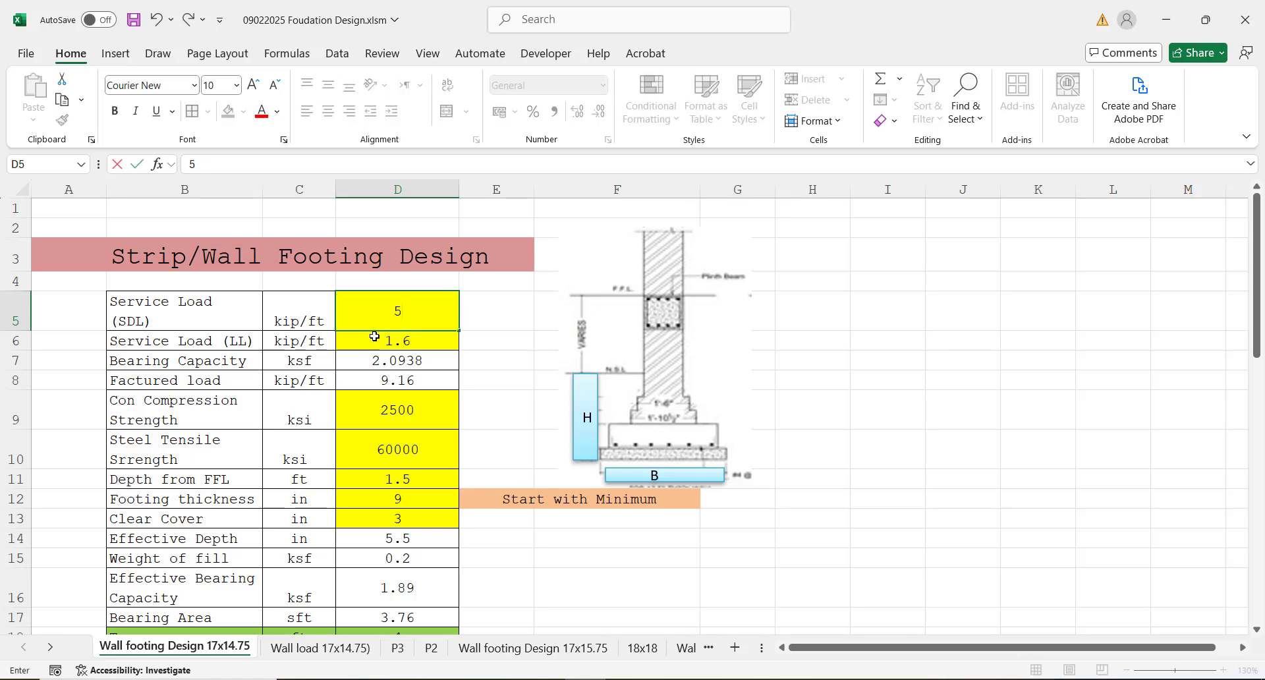
click(375, 336)
text(2)
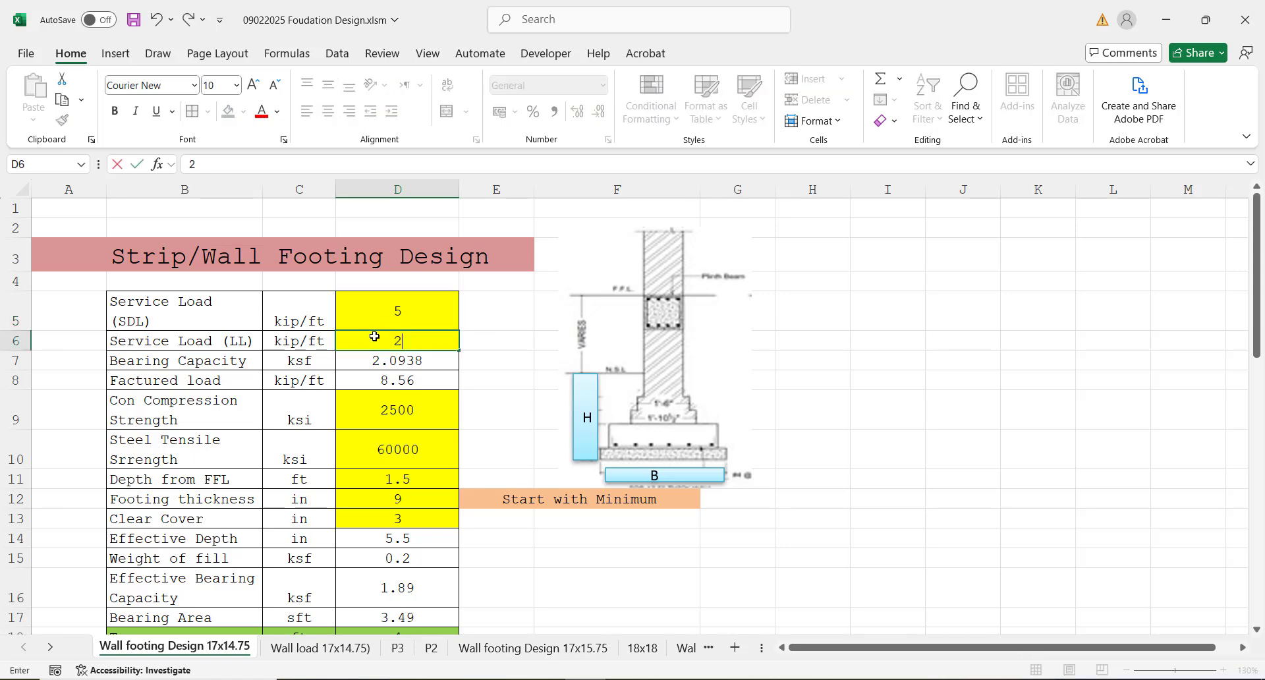
click(942, 453)
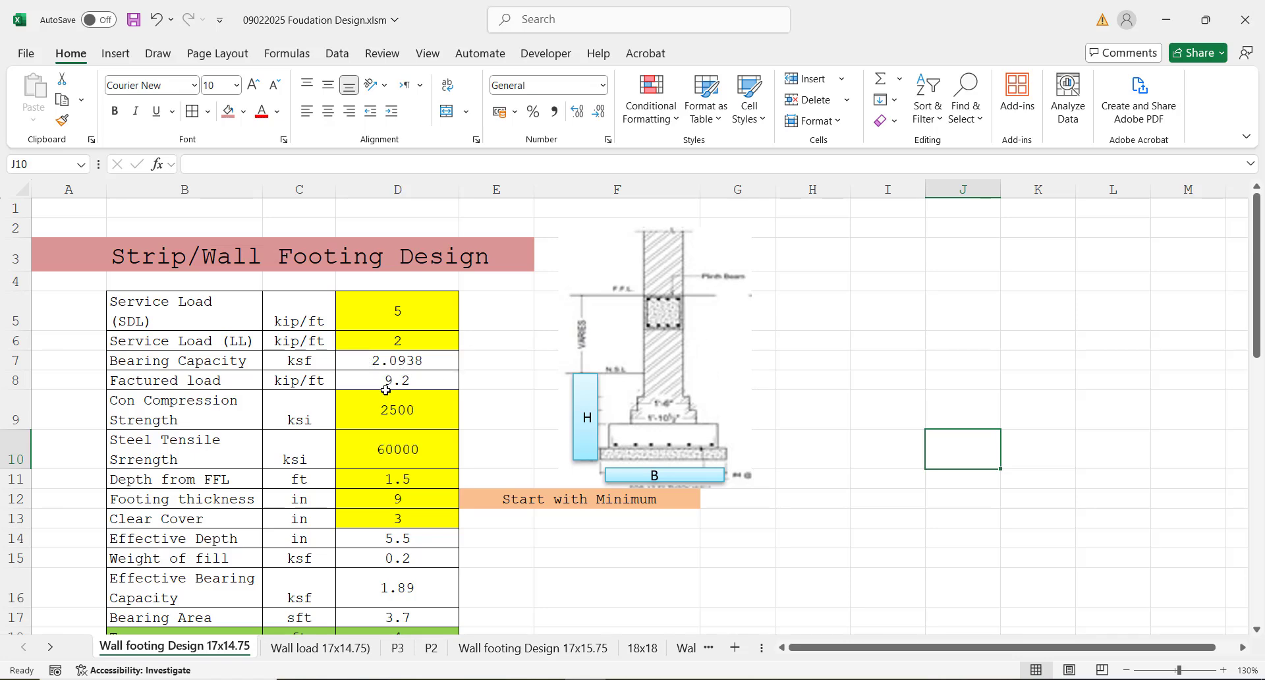
Step: Inspect the factored load formula in cell D8 and its references to the two service loads
click(361, 382)
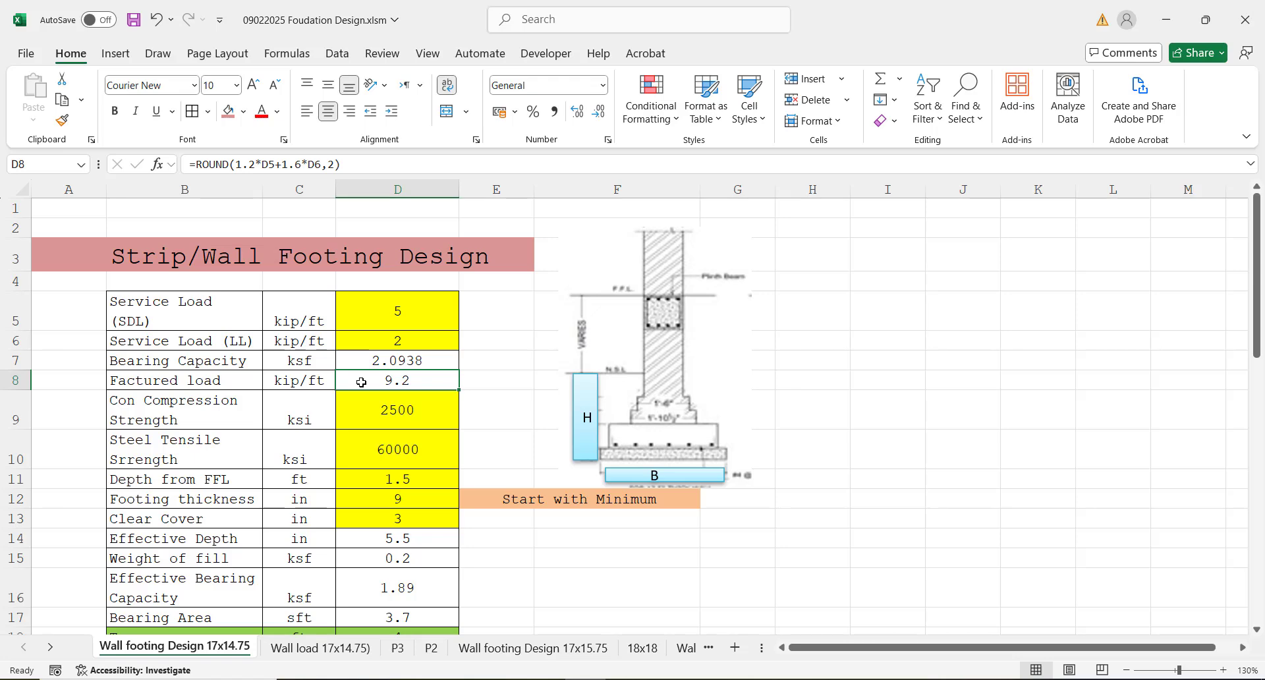
double_click(361, 382)
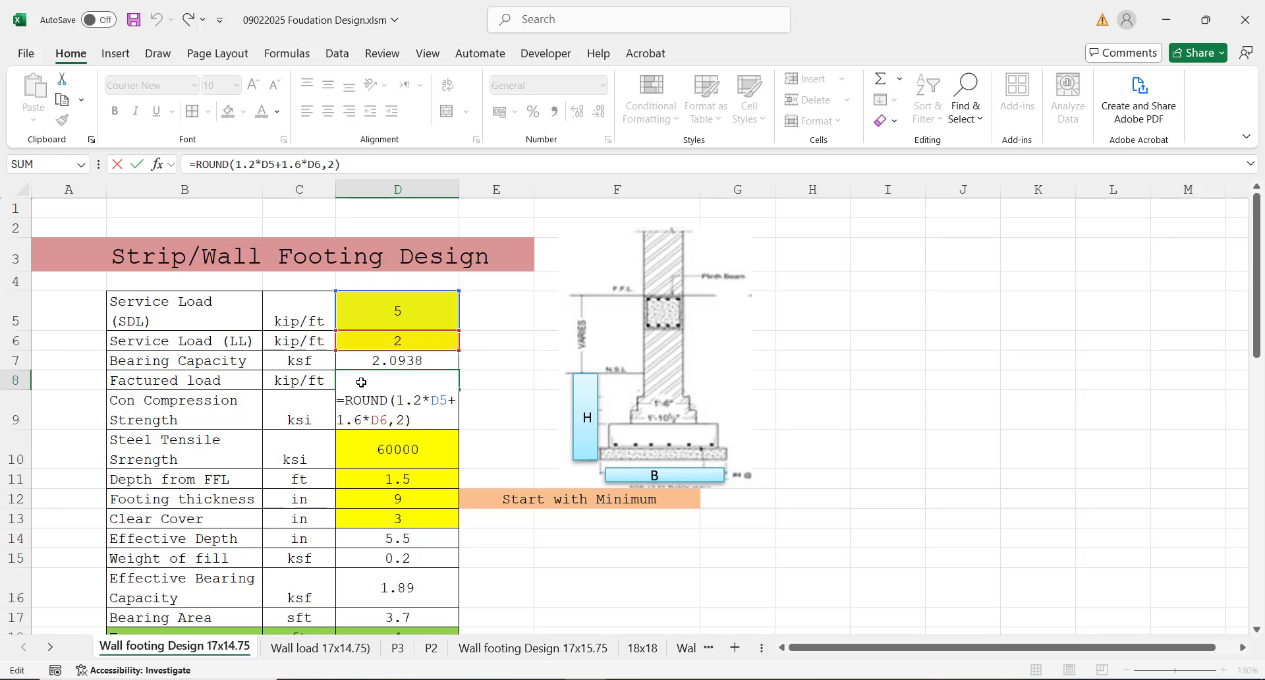
key(Return)
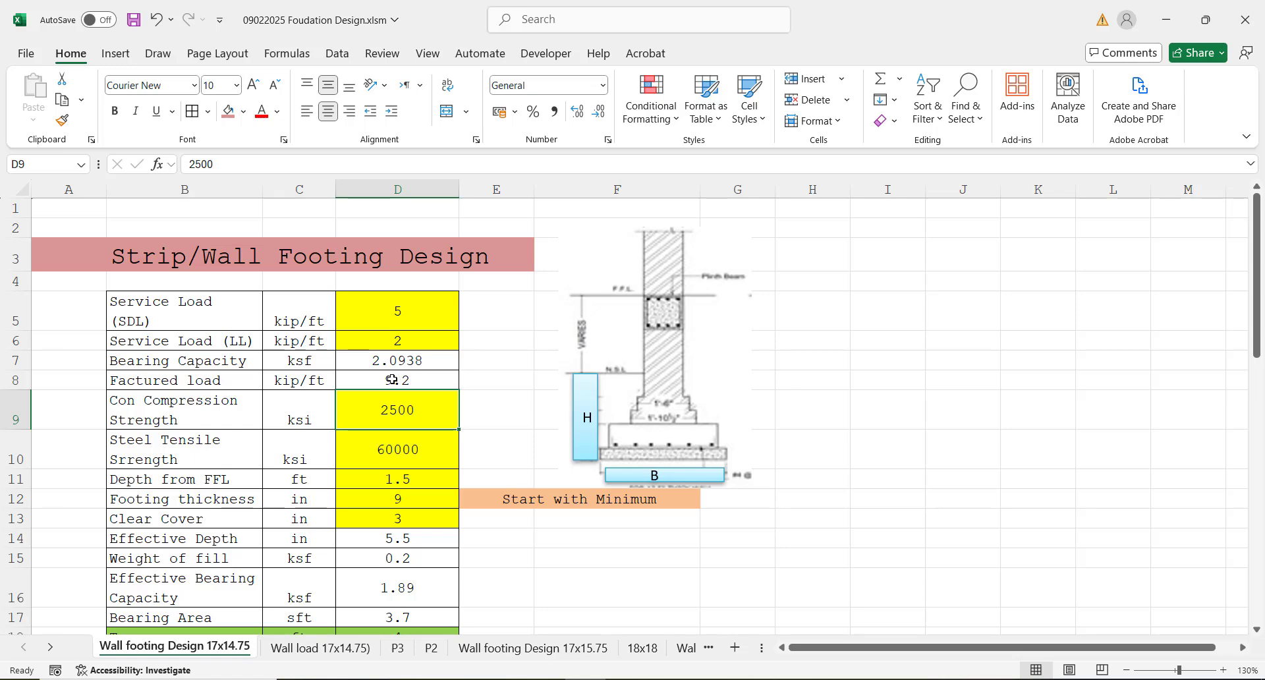
click(392, 379)
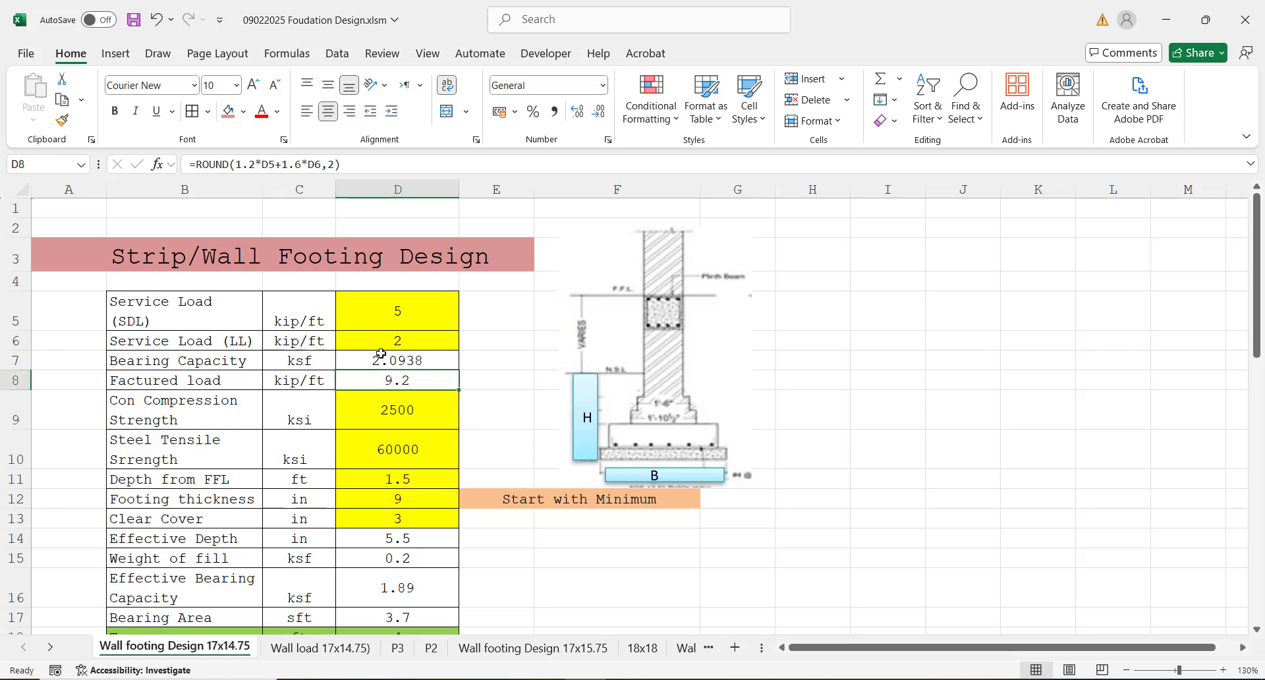
Step: Change the bearing capacity formula in cell D7 to =1*2.204
click(353, 361)
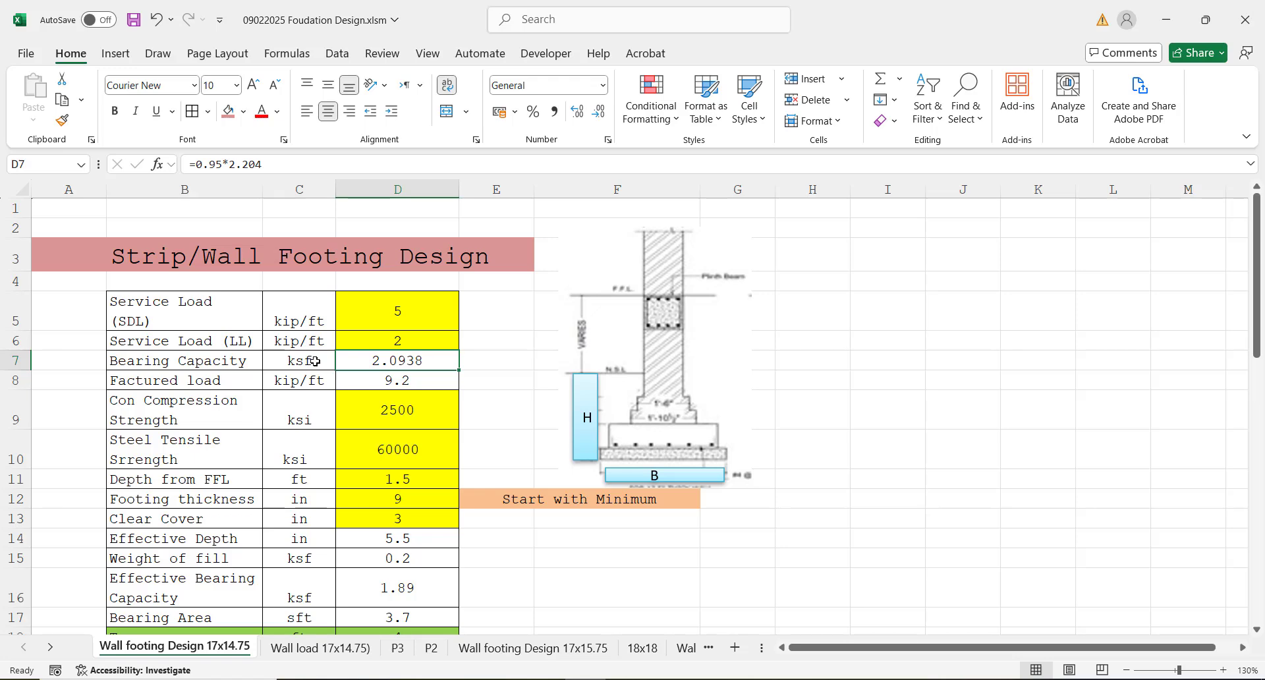
double_click(392, 361)
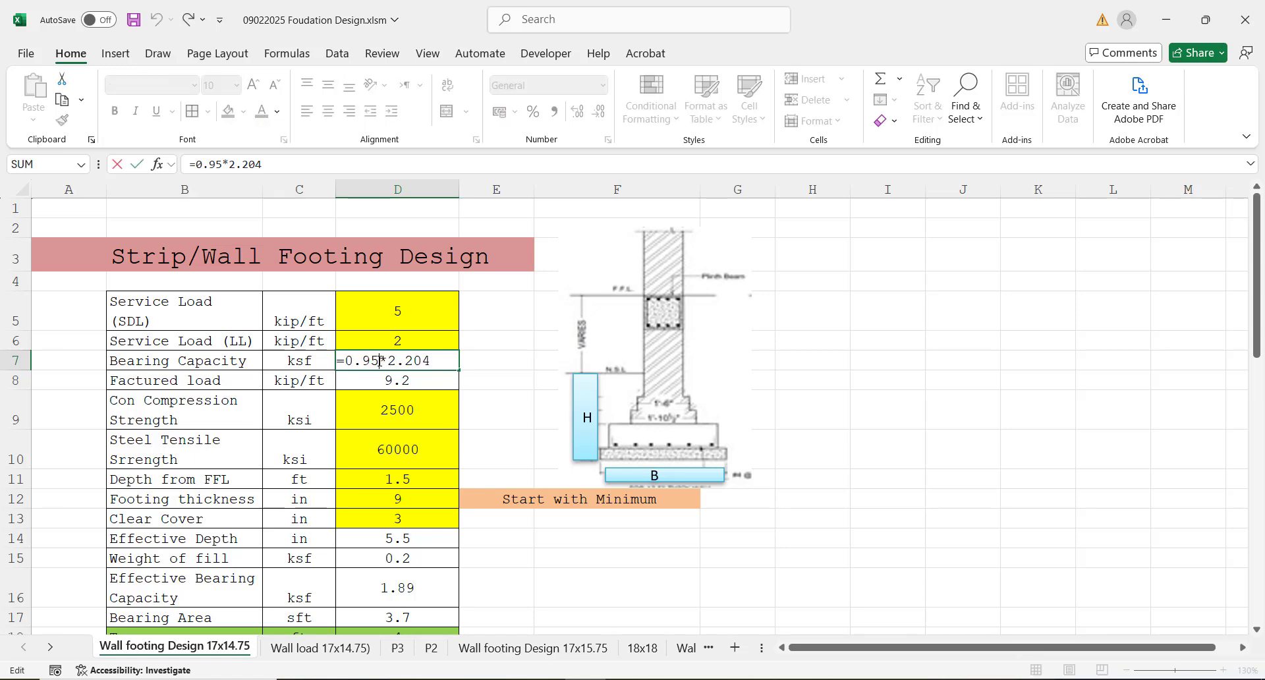
key(BackSpace)
key(BackSpace)
key(BackSpace)
key(BackSpace)
key(Delete)
key(Return)
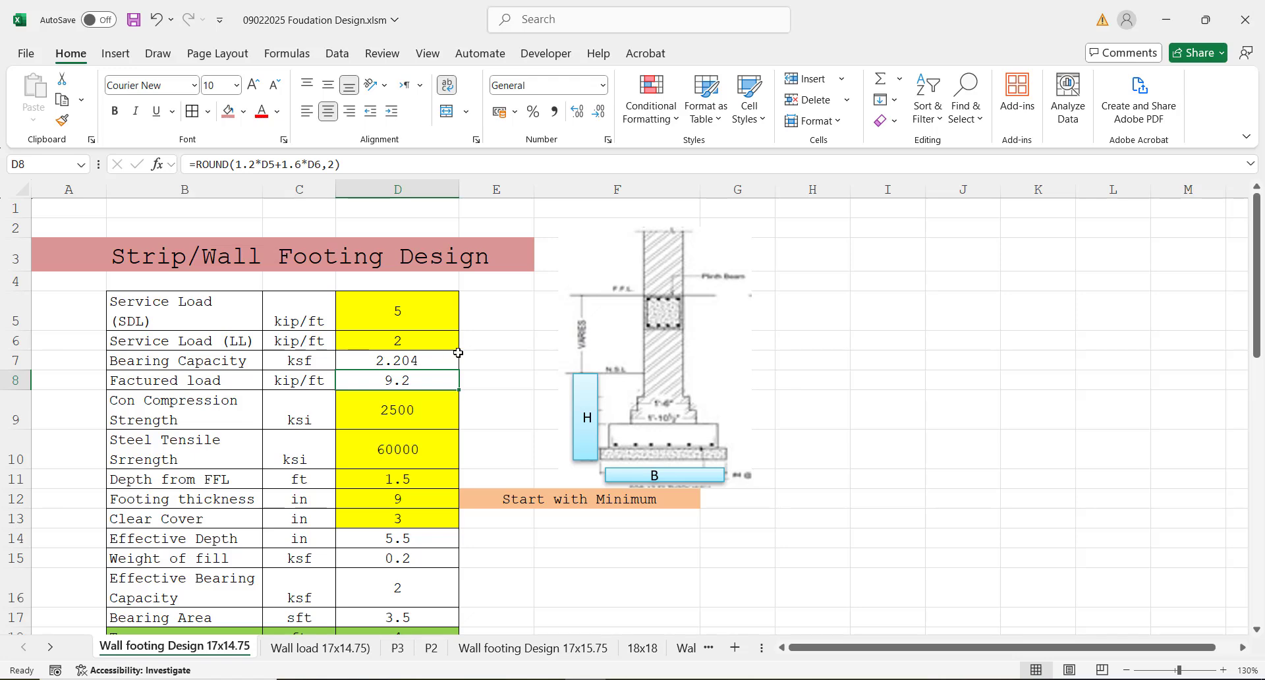
click(377, 367)
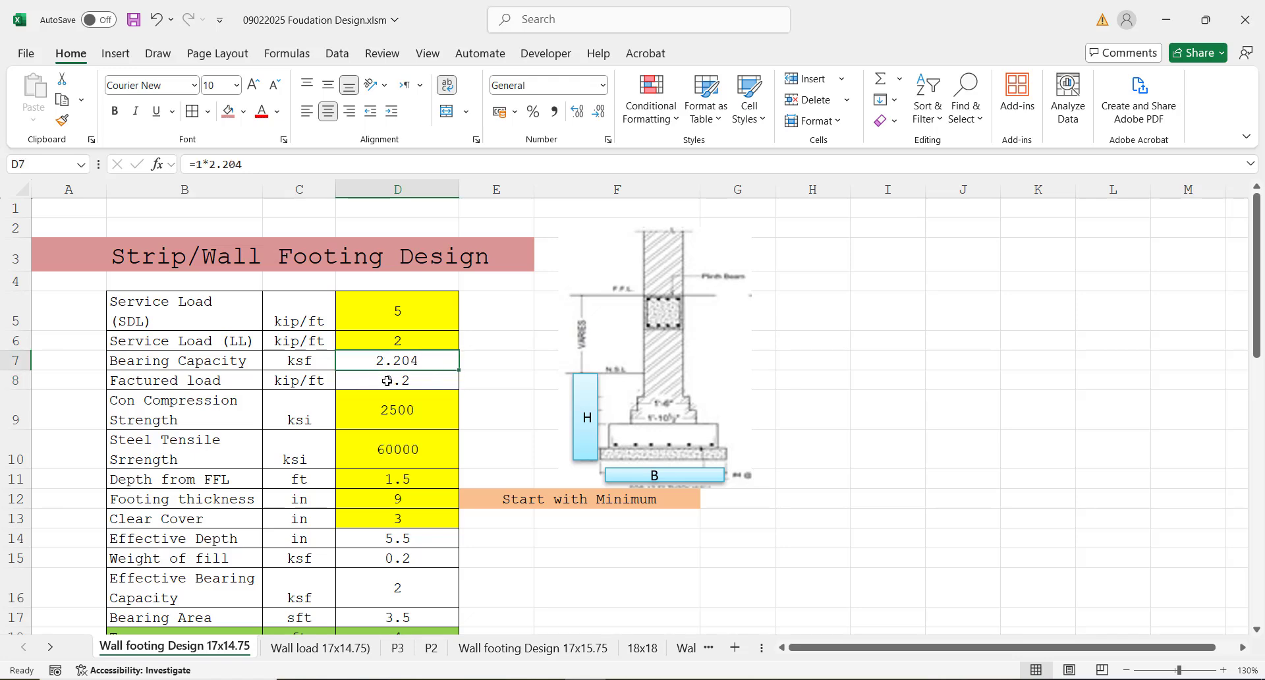
Step: Set the concrete compression strength in cell D9 to 3000
click(388, 381)
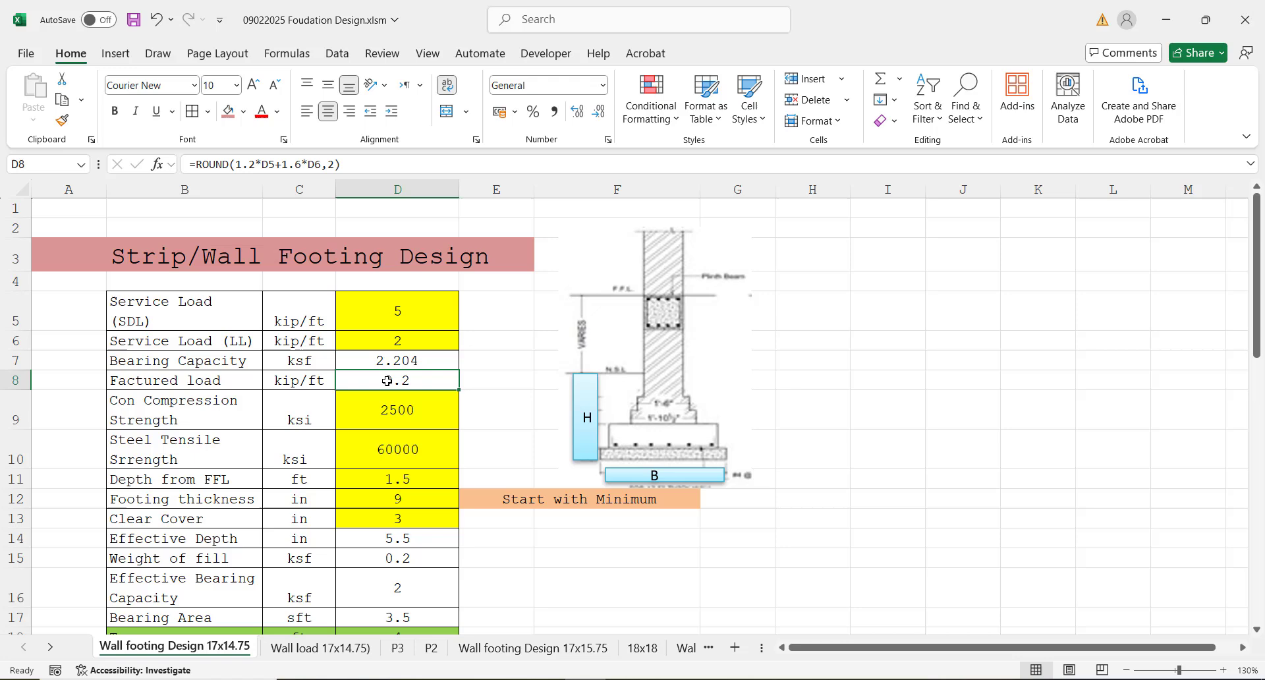
click(382, 419)
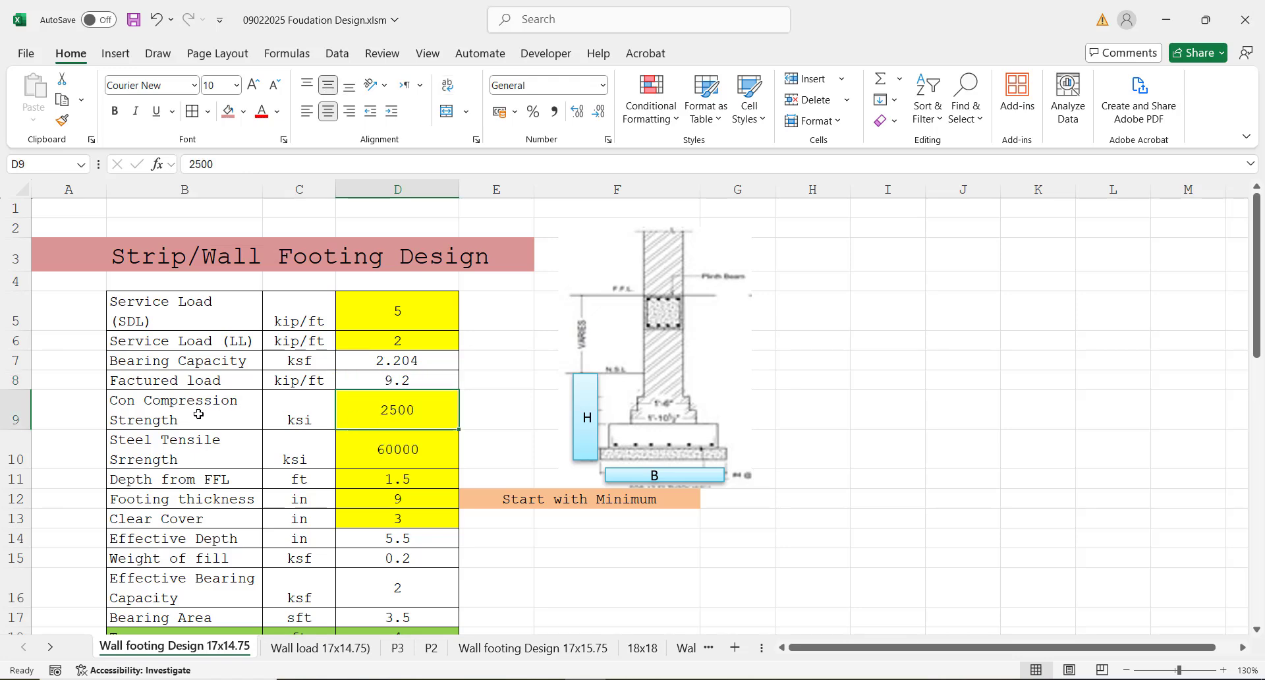
click(304, 411)
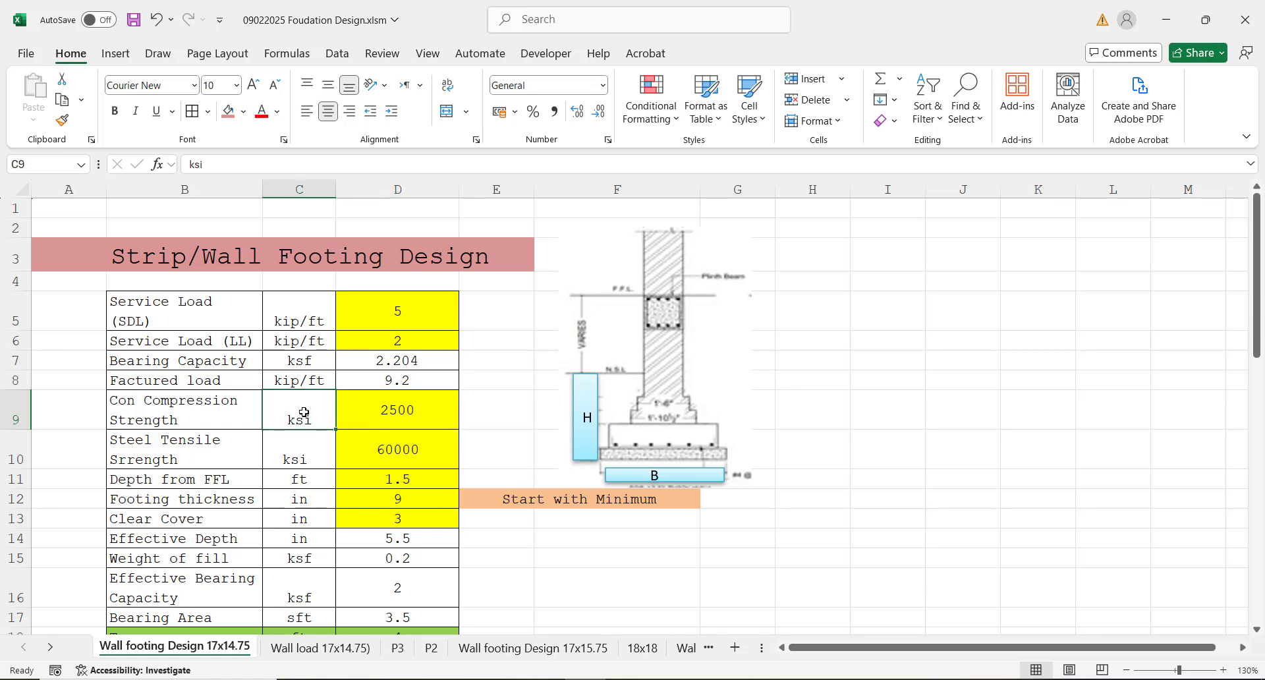
click(379, 410)
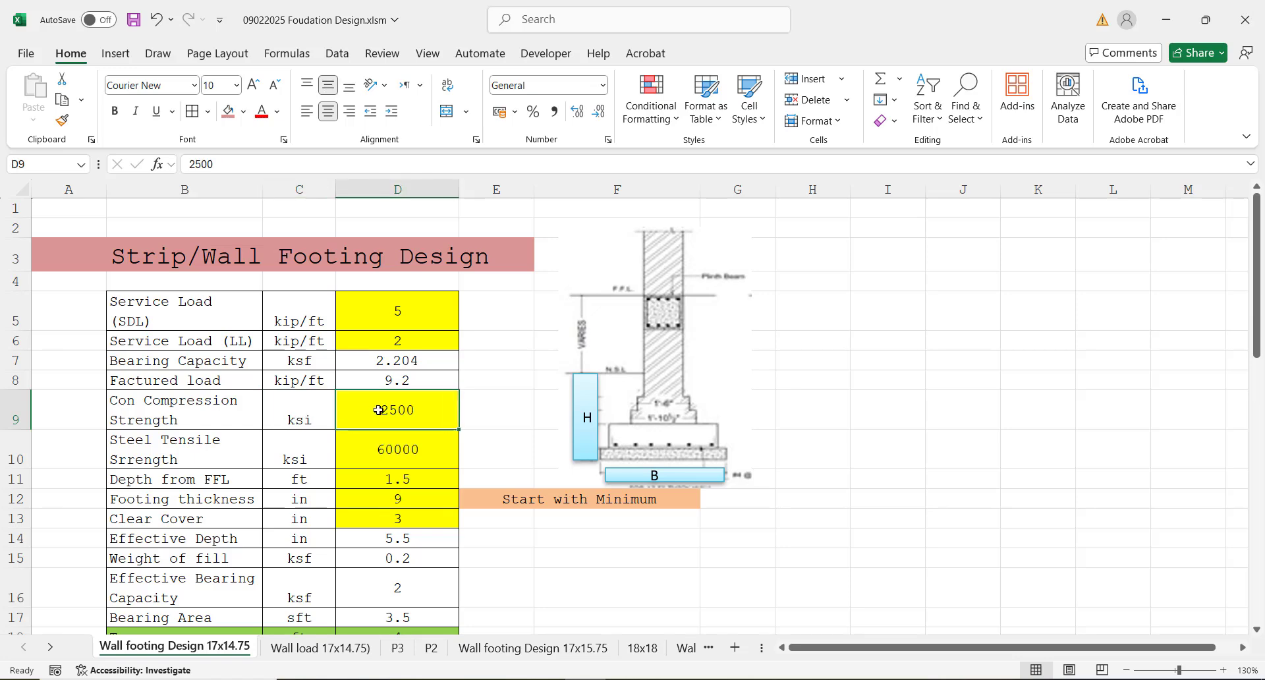
text(3000)
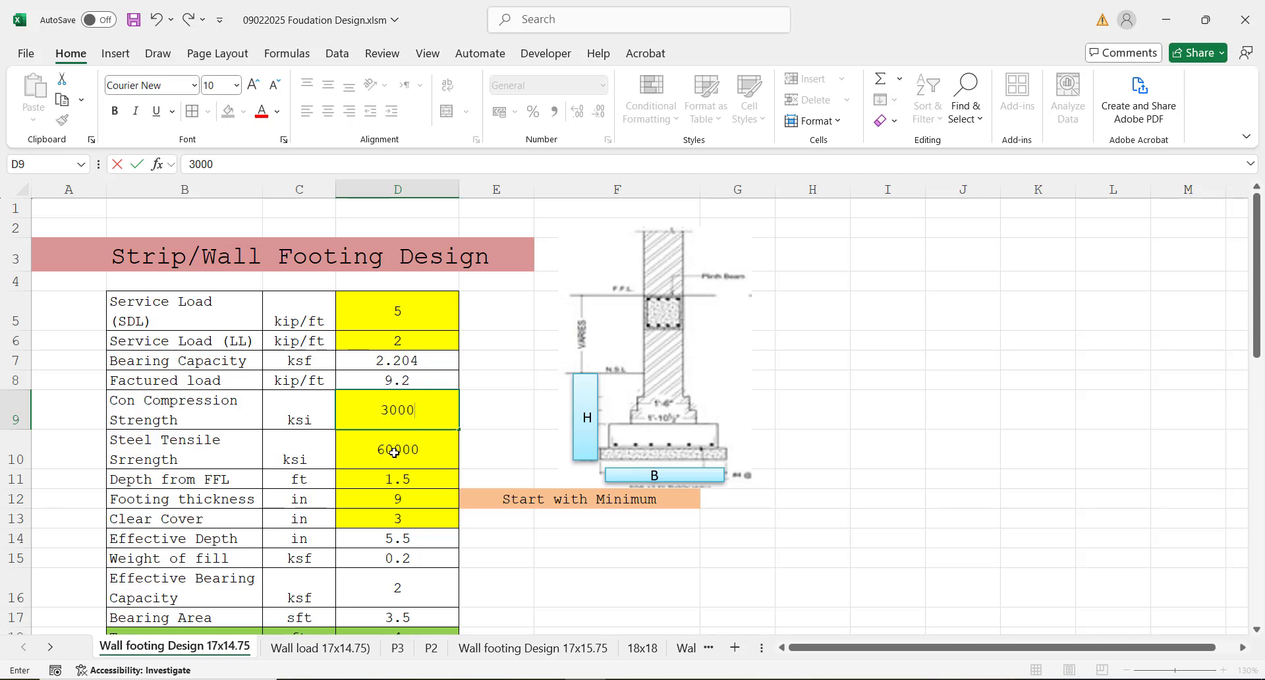
key(Return)
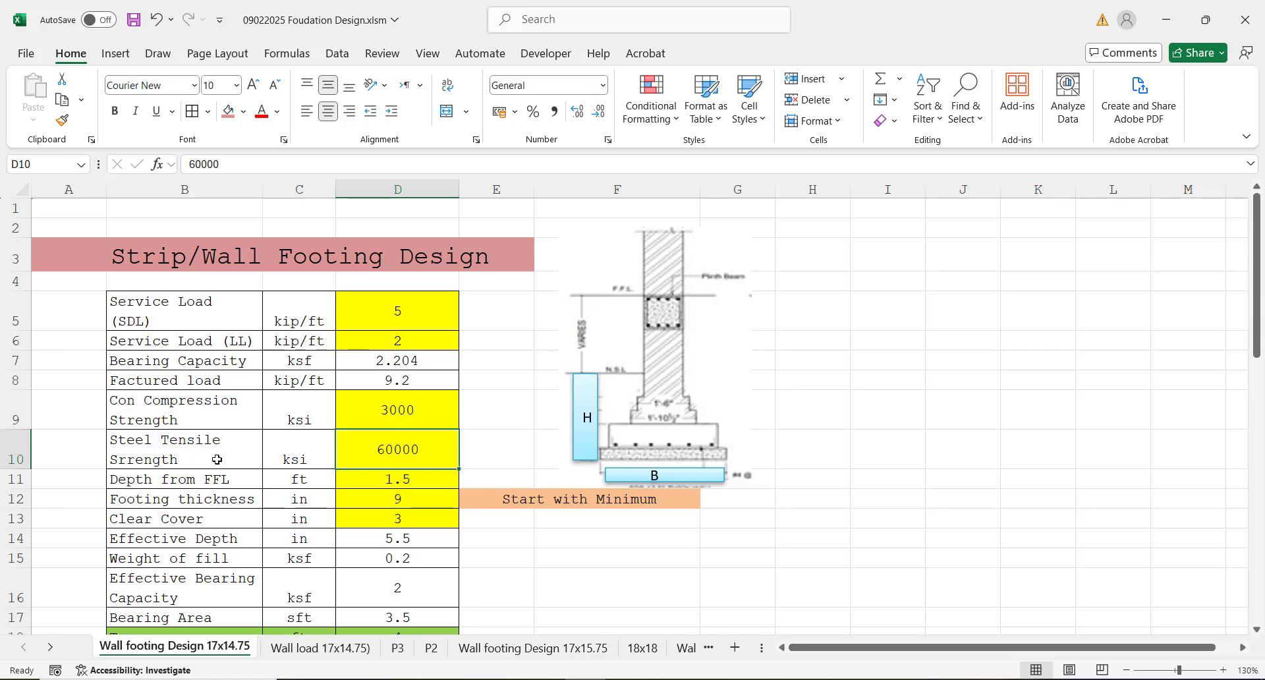
Step: Correct the misspelled label in cell B10 to read "Steel Tensile Strength"
double_click(169, 460)
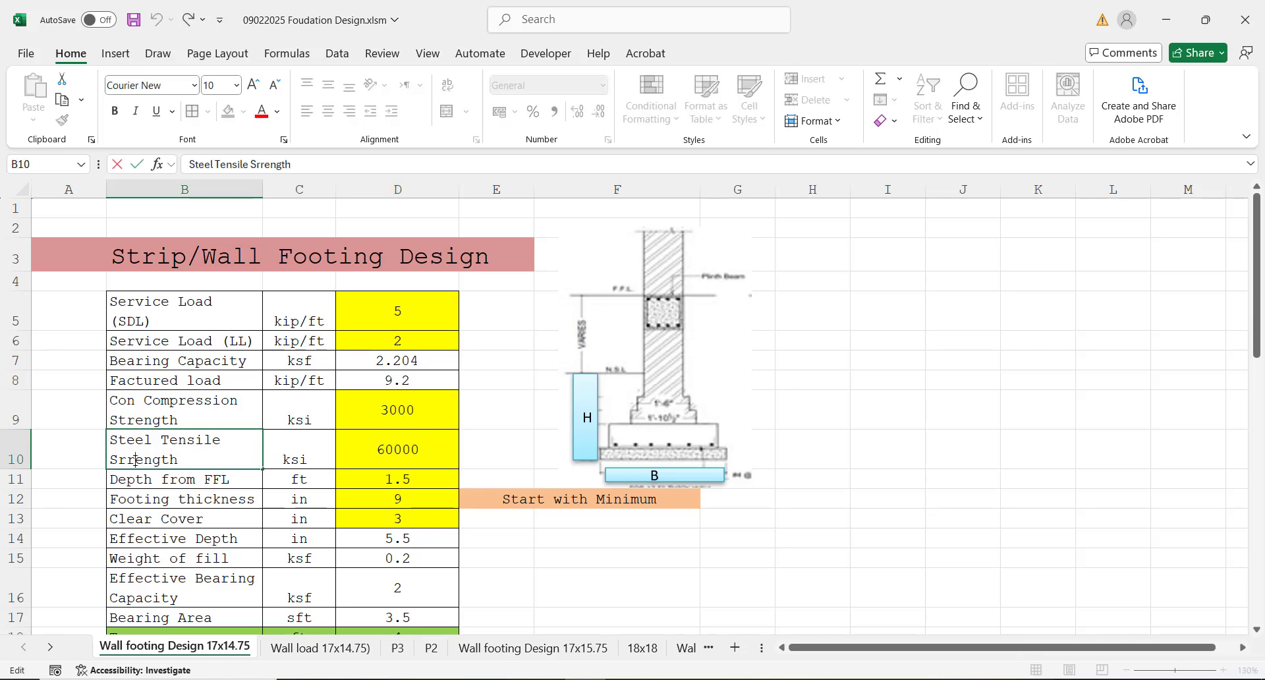
key(BackSpace)
key(BackSpace)
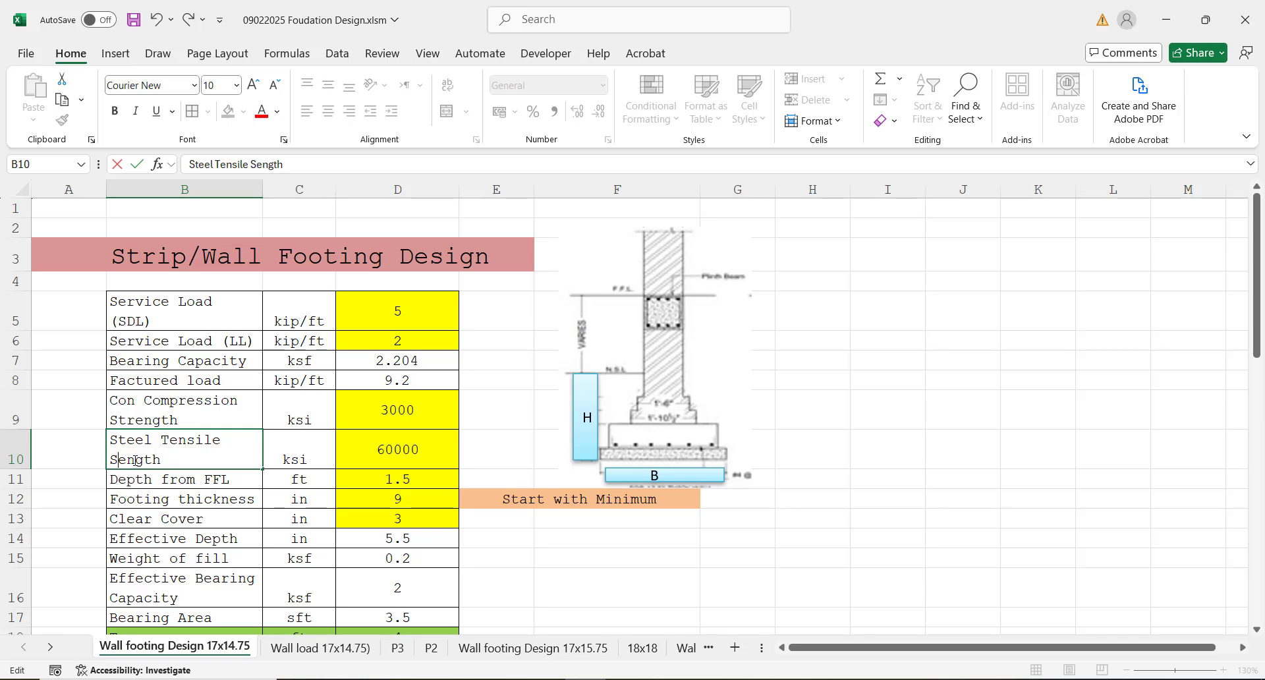
text(tr)
click(411, 448)
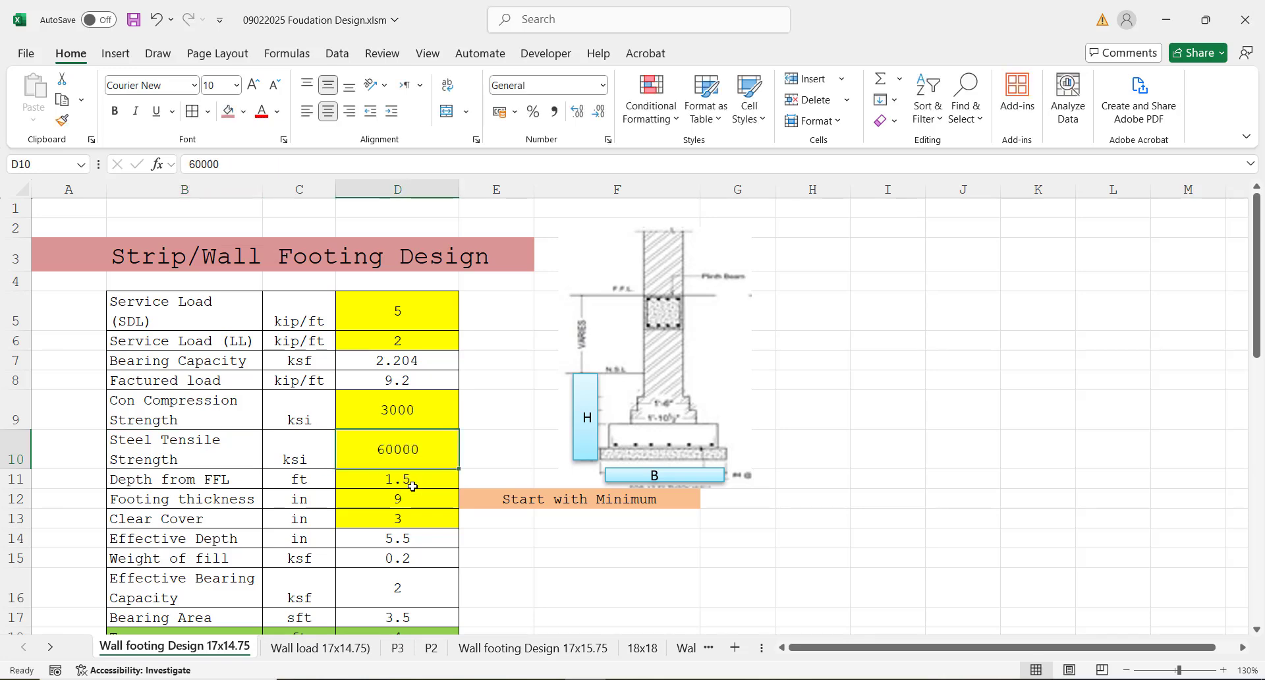
Step: Set the depth from FFL in cell D11 to 4 ft
click(383, 482)
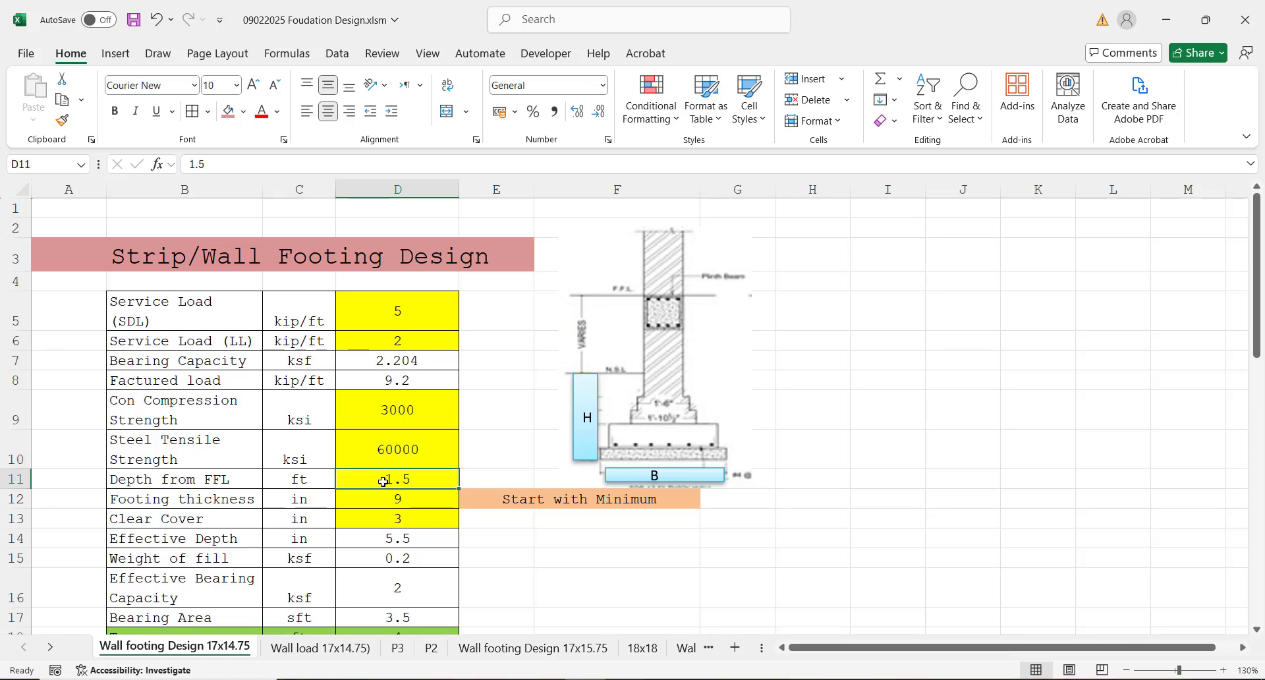
click(423, 510)
click(402, 481)
text(4)
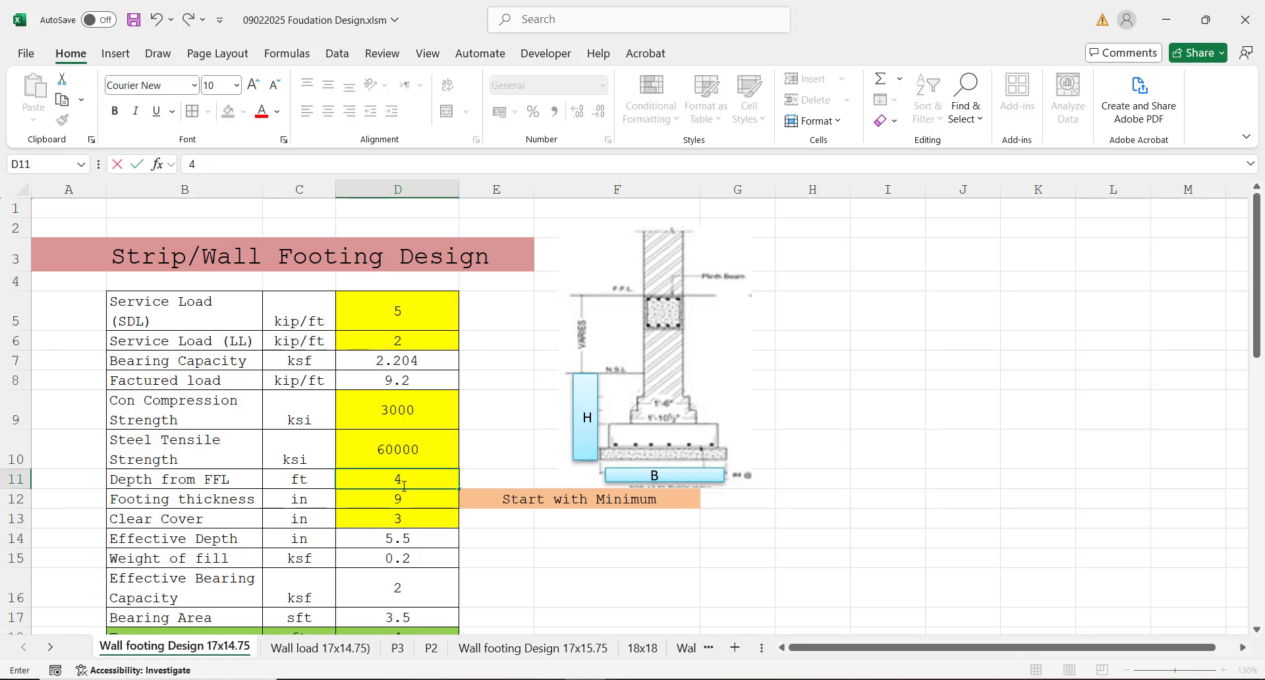
click(419, 520)
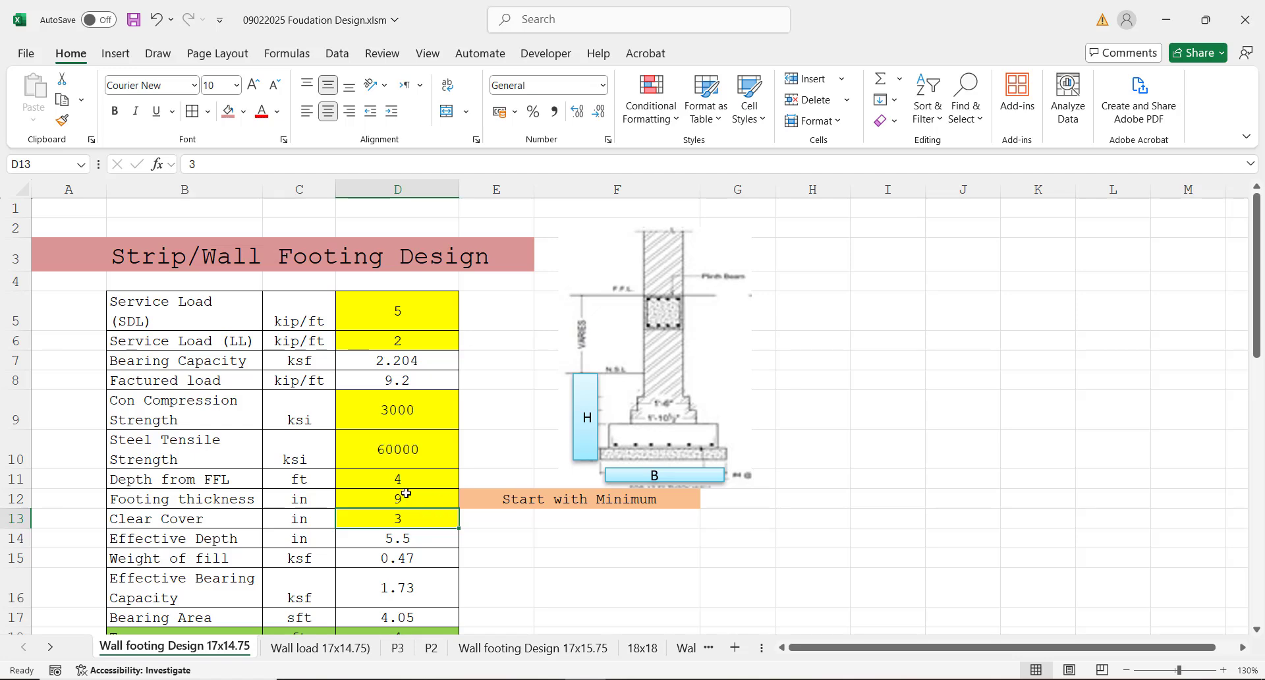
Step: Review the footing thickness in cell D12 and the clear cover in cell D13 along with their labels and units
click(406, 494)
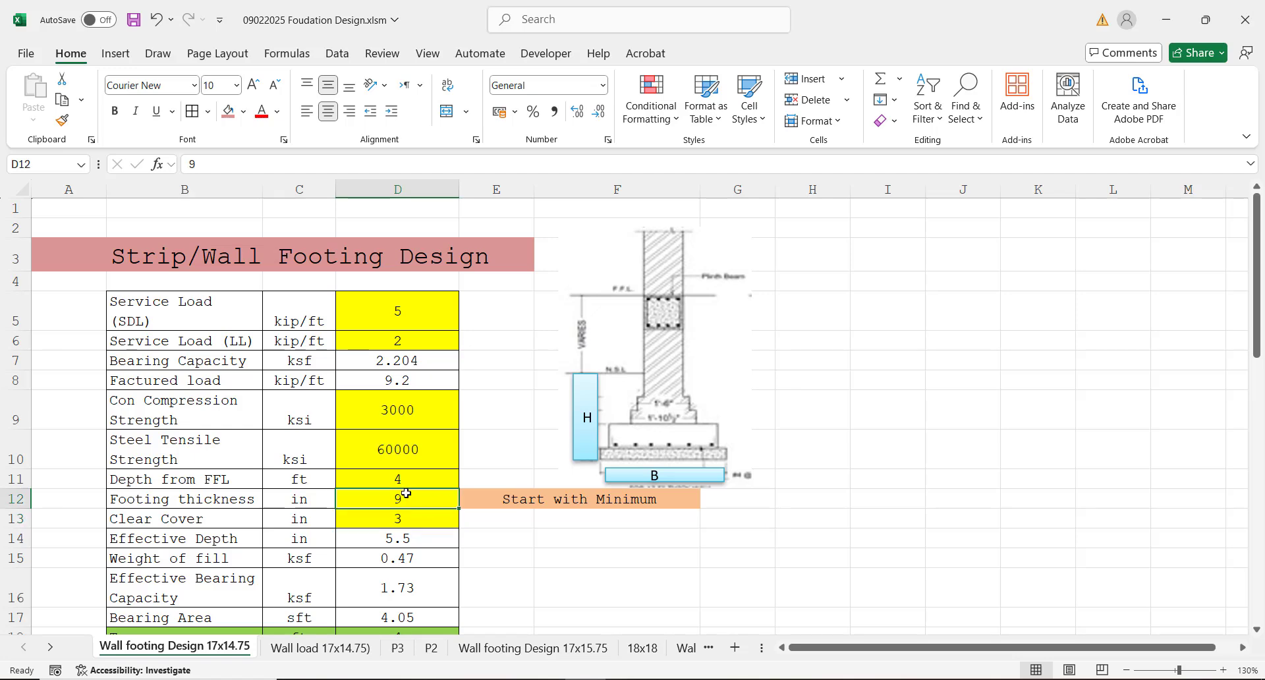
click(243, 523)
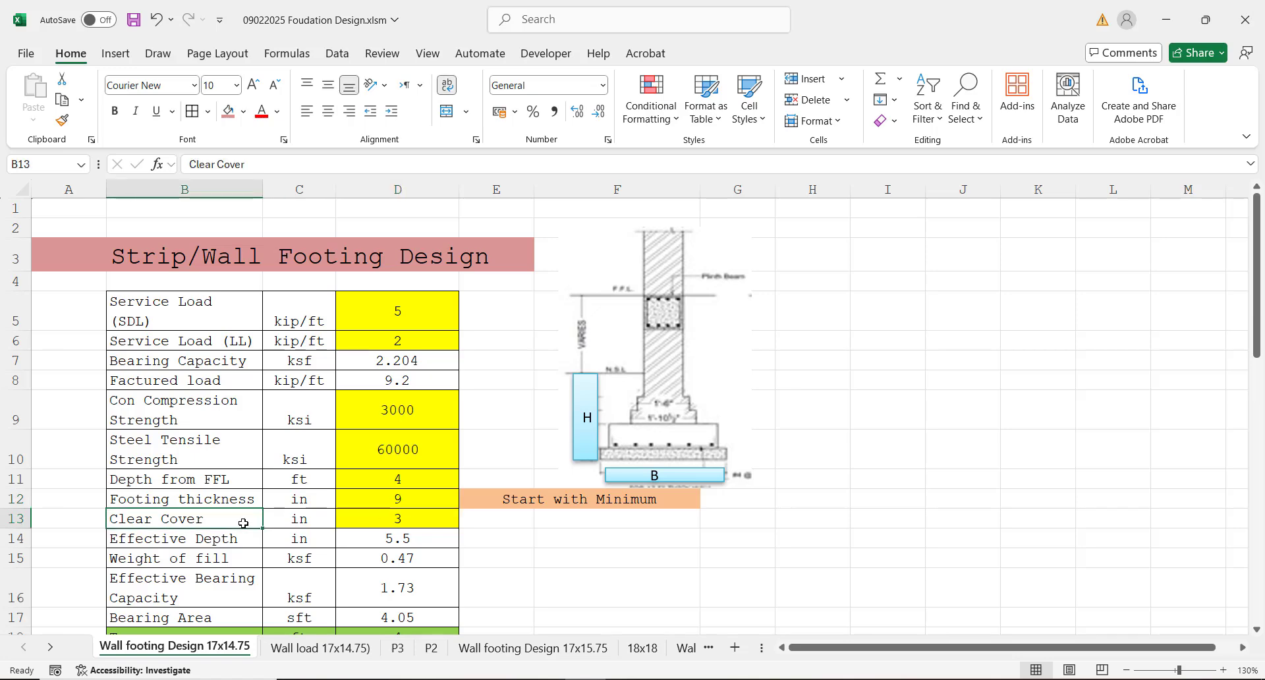
click(387, 501)
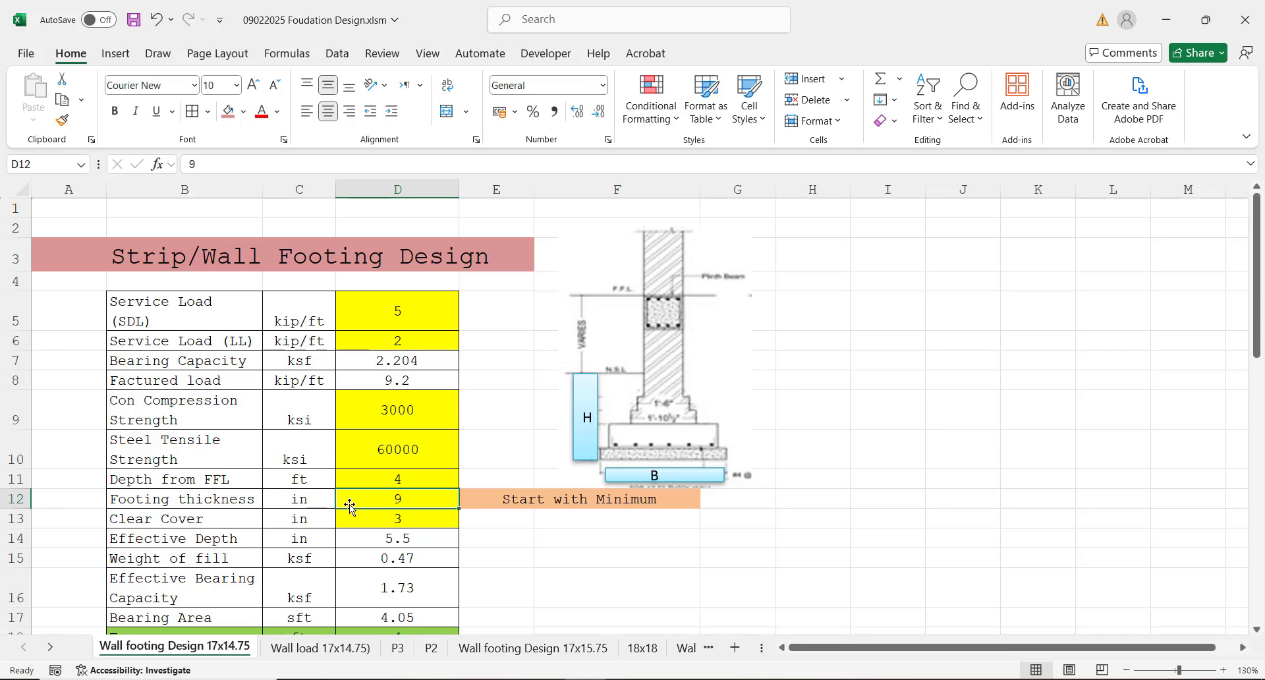
click(307, 500)
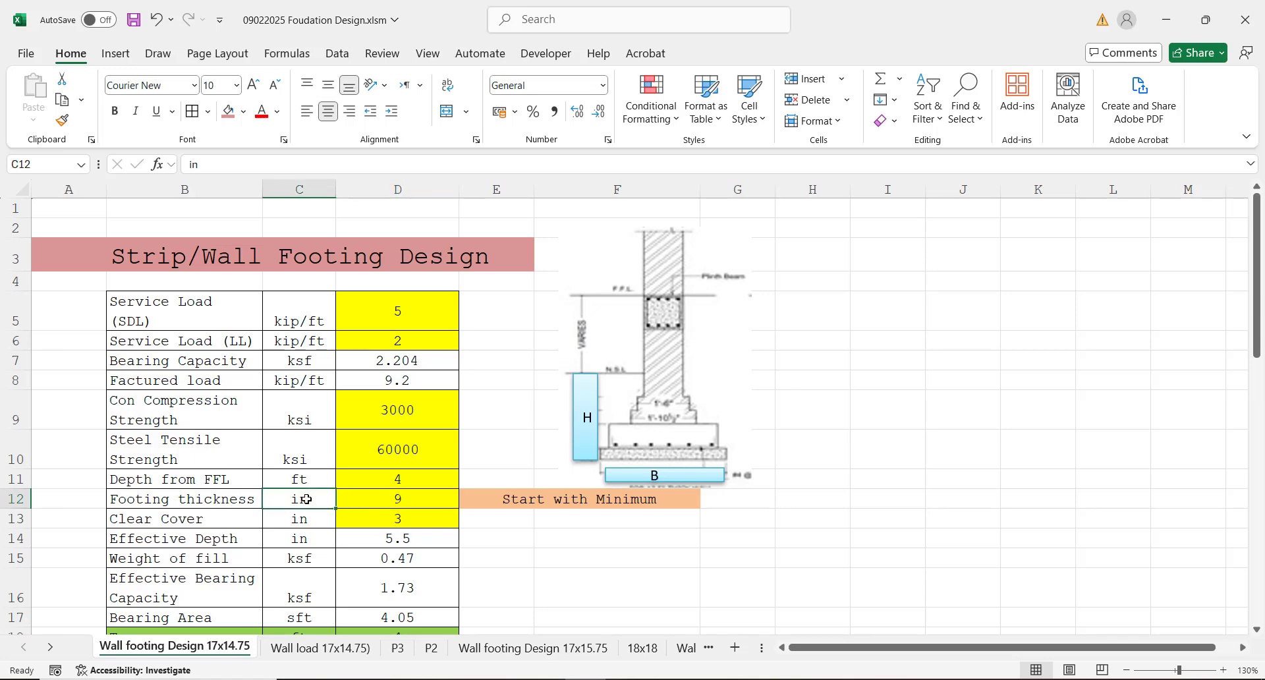
click(226, 497)
click(290, 495)
click(376, 499)
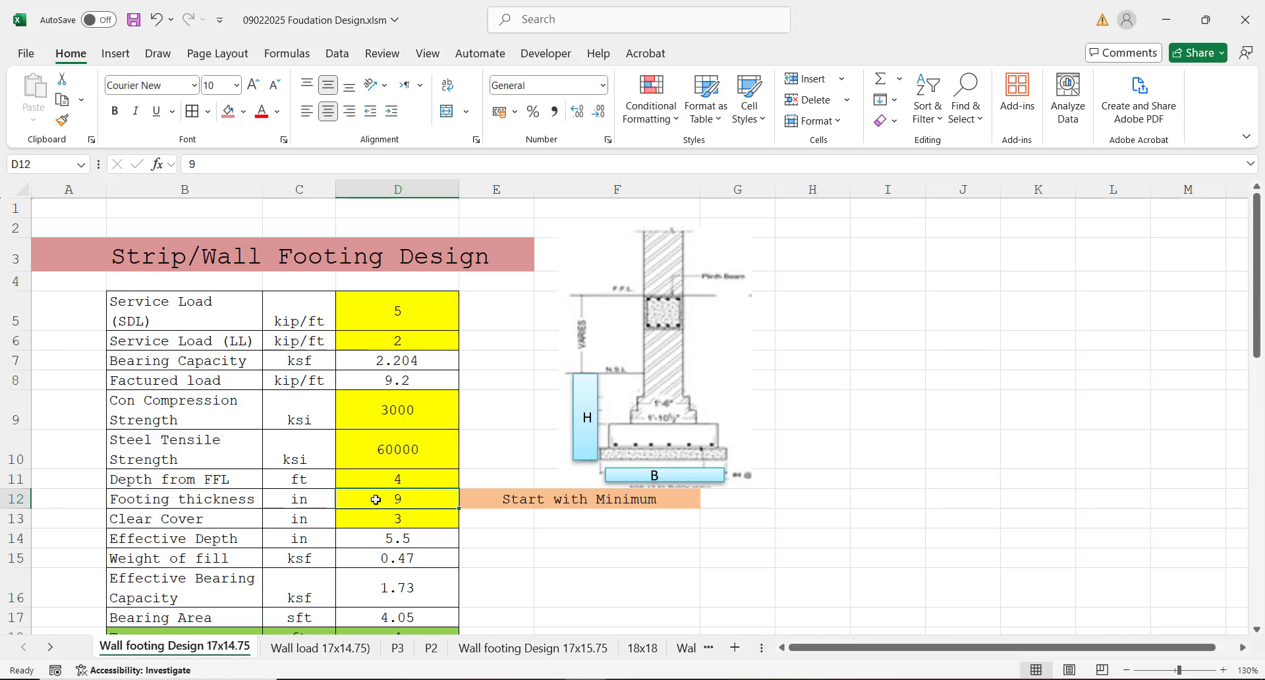
click(404, 520)
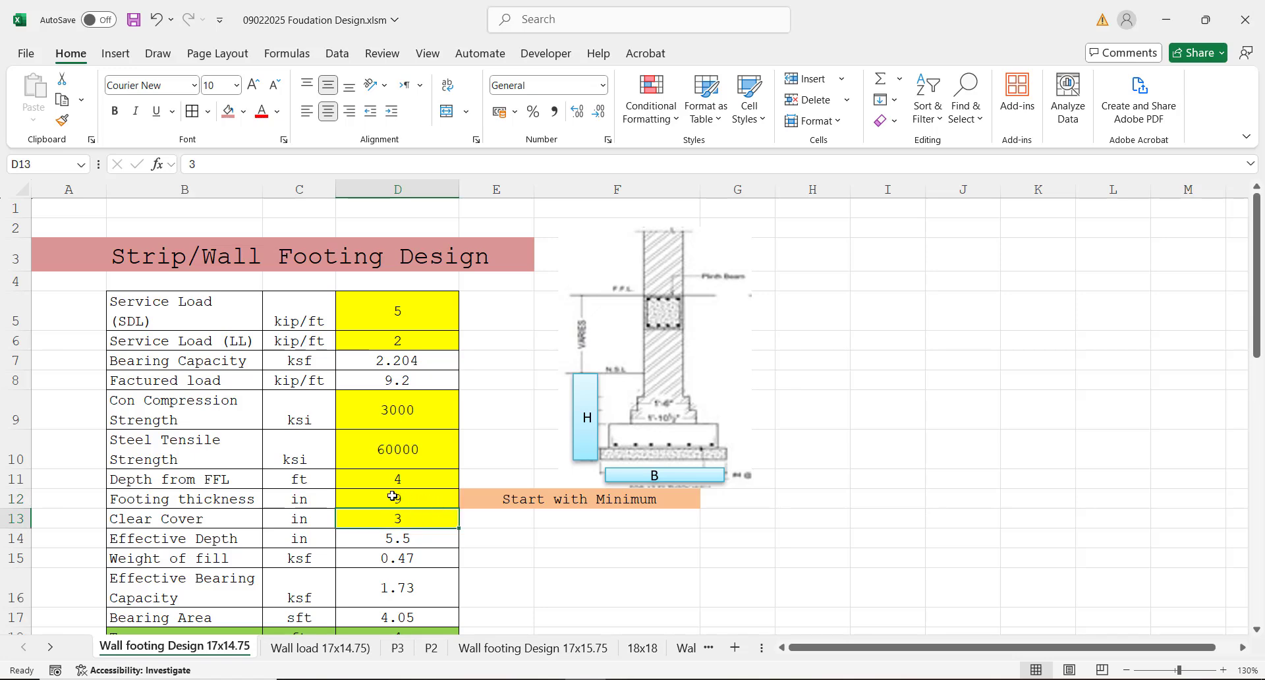
click(354, 500)
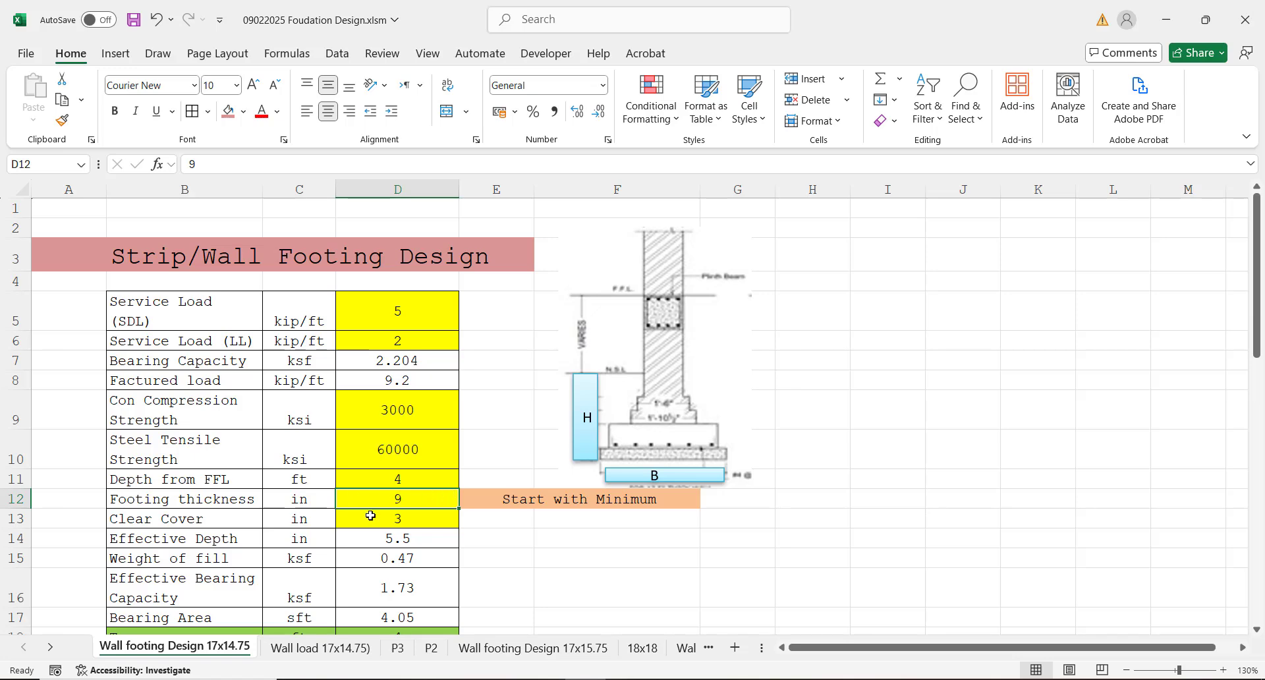
click(371, 516)
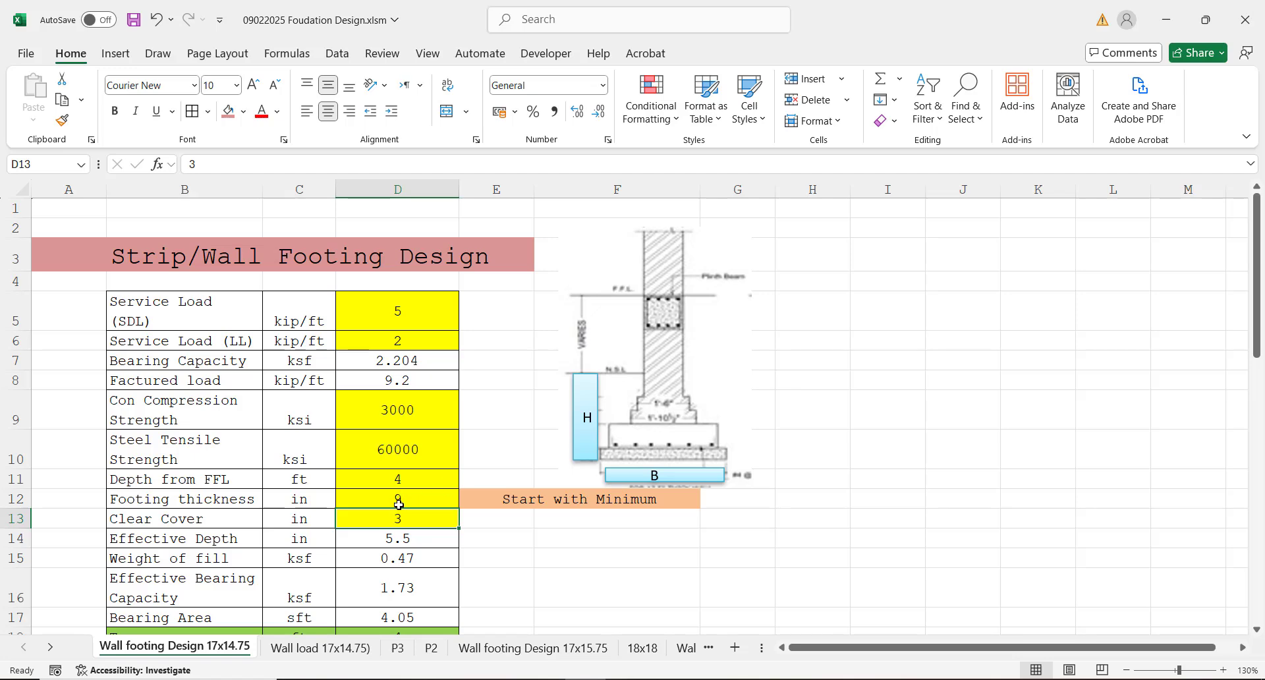
click(383, 502)
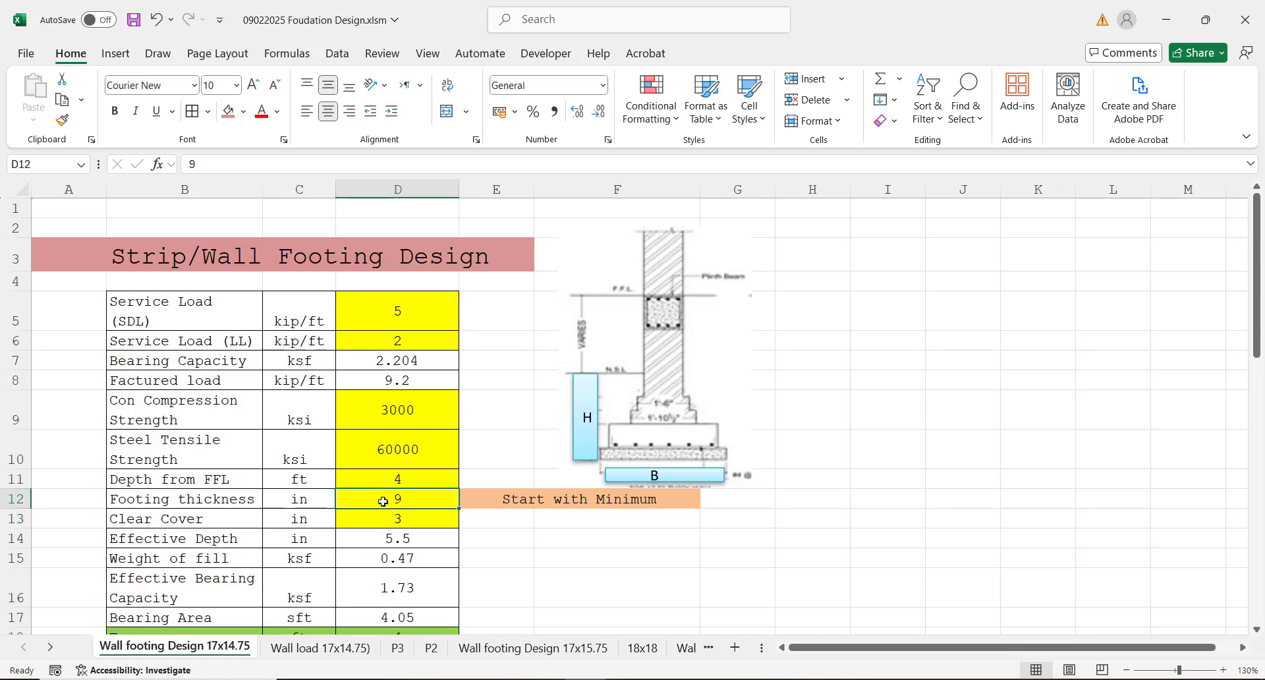
click(351, 518)
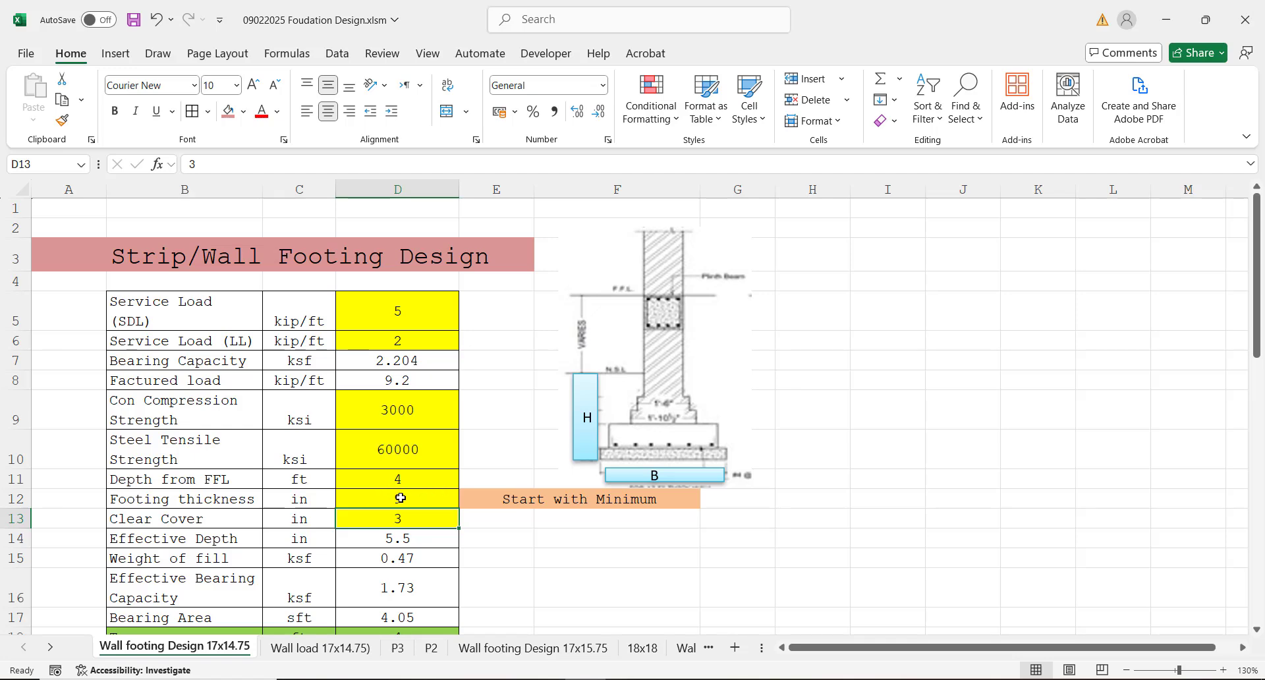
click(399, 498)
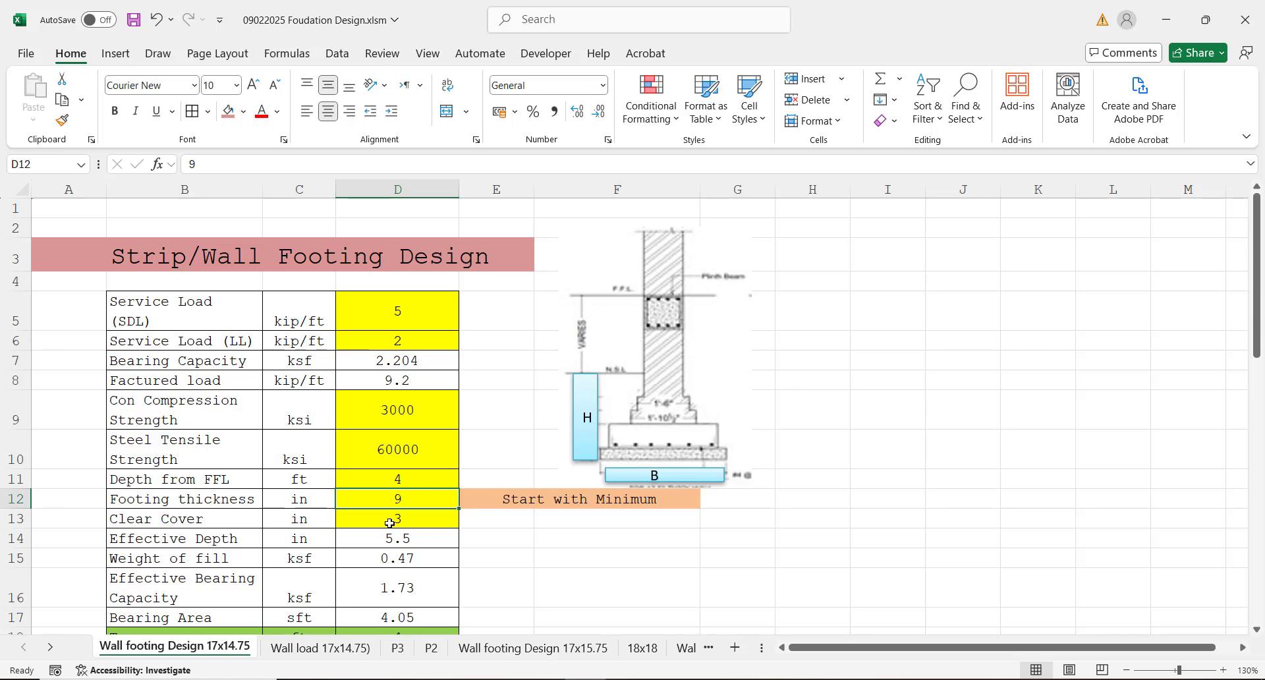
click(389, 523)
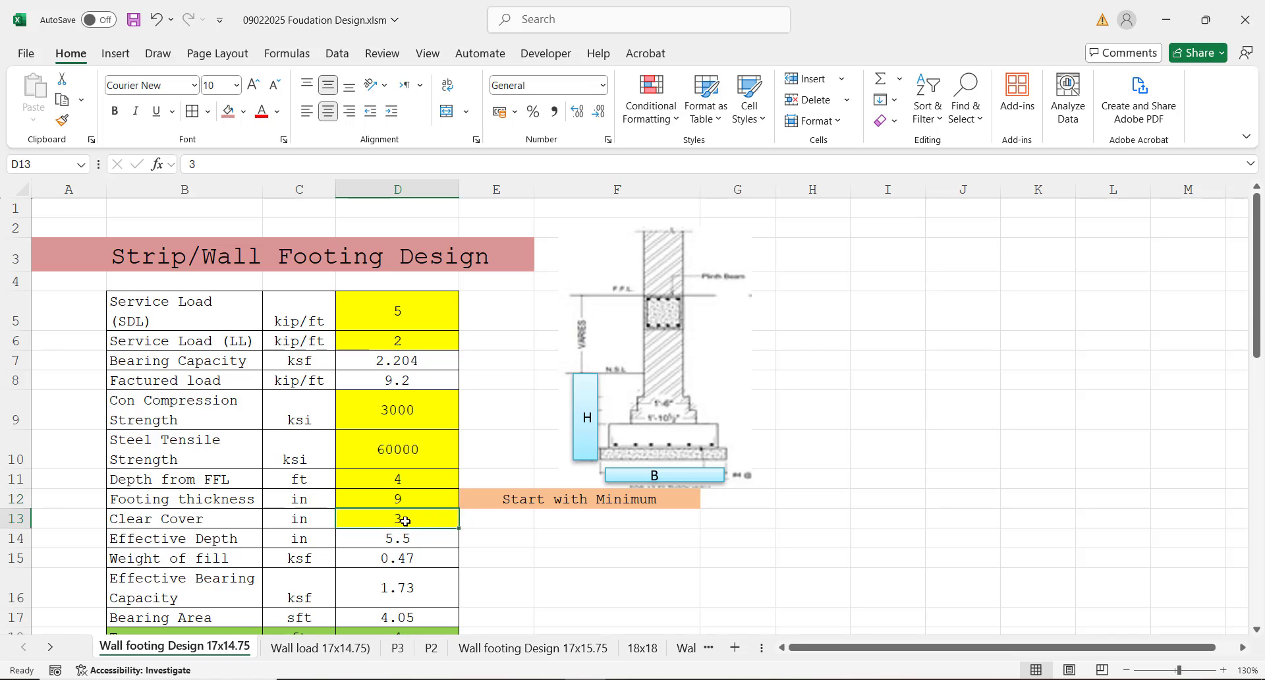
Step: Inspect the effective depth formula in cell D14 and the weight of fill formula in cell D15 with its cell references
key(Down)
key(Down)
key(Down)
key(Down)
key(Down)
key(Down)
key(Down)
key(Down)
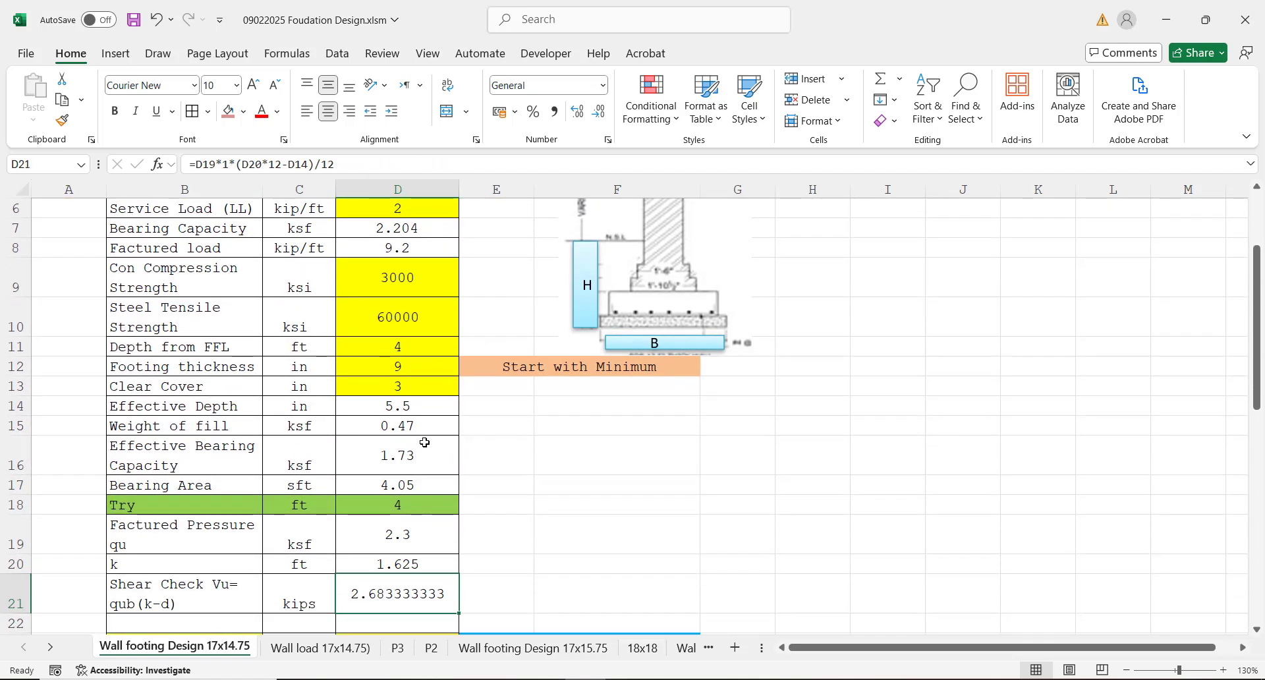
click(382, 407)
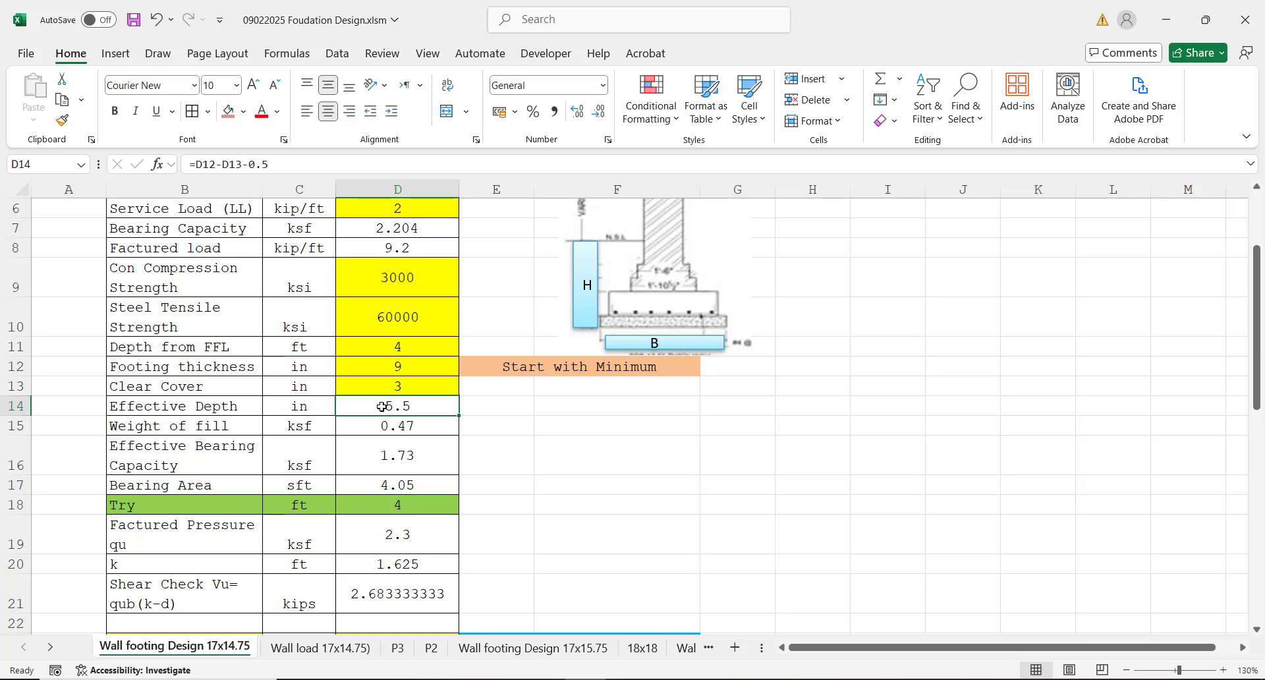
click(398, 425)
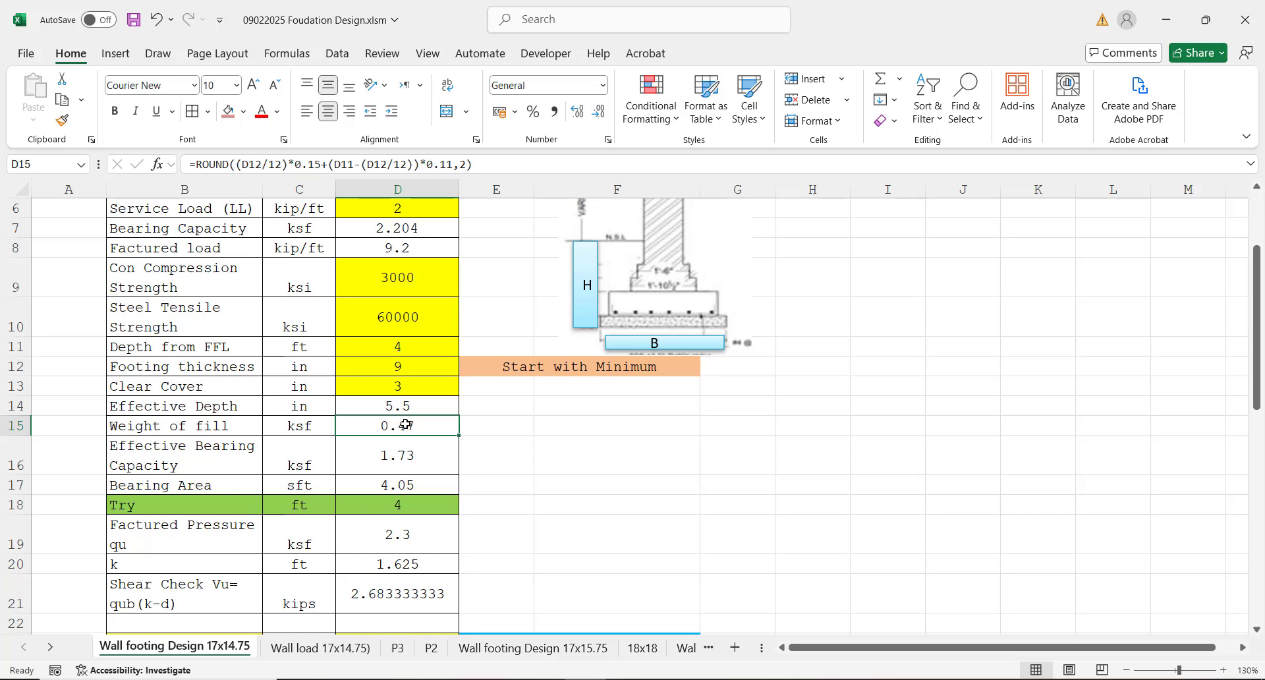
double_click(376, 424)
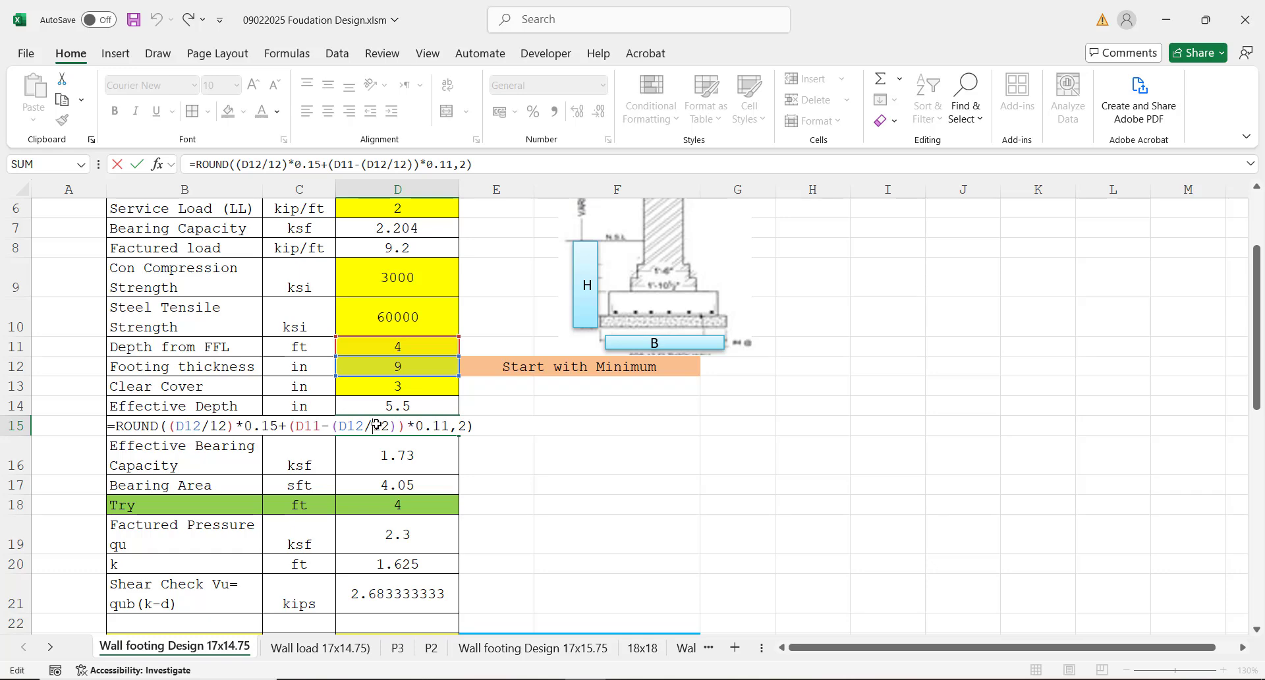
key(Return)
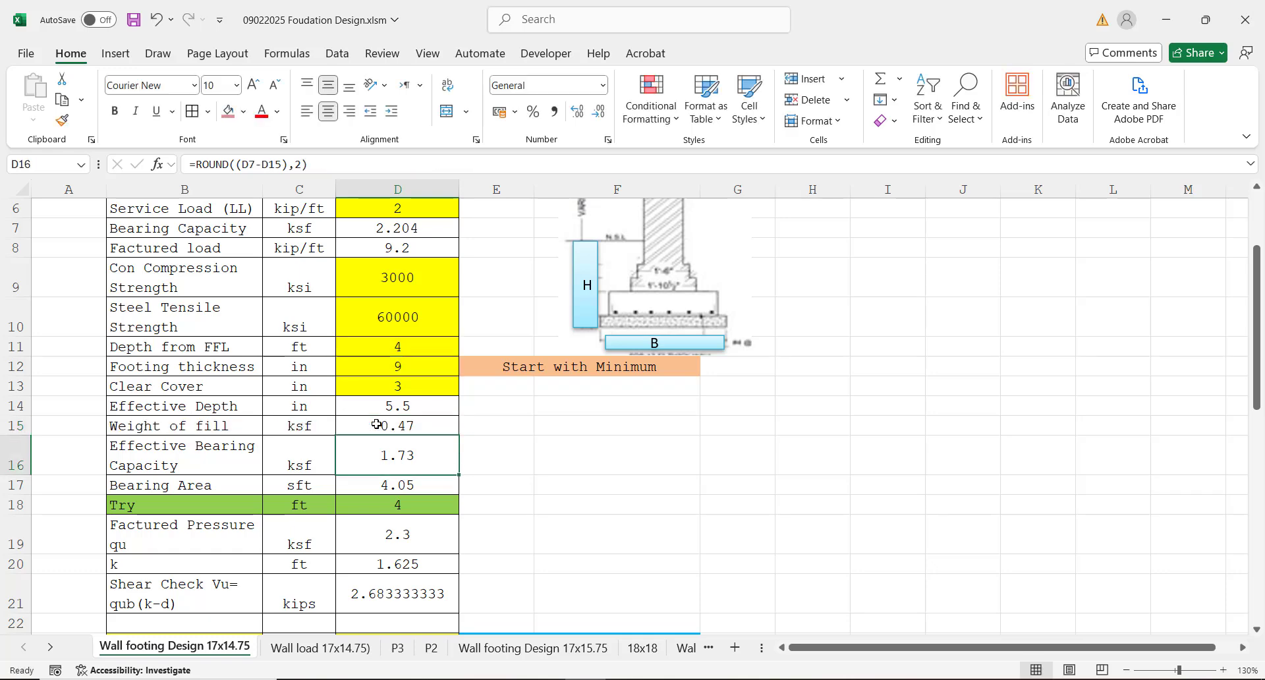
click(368, 424)
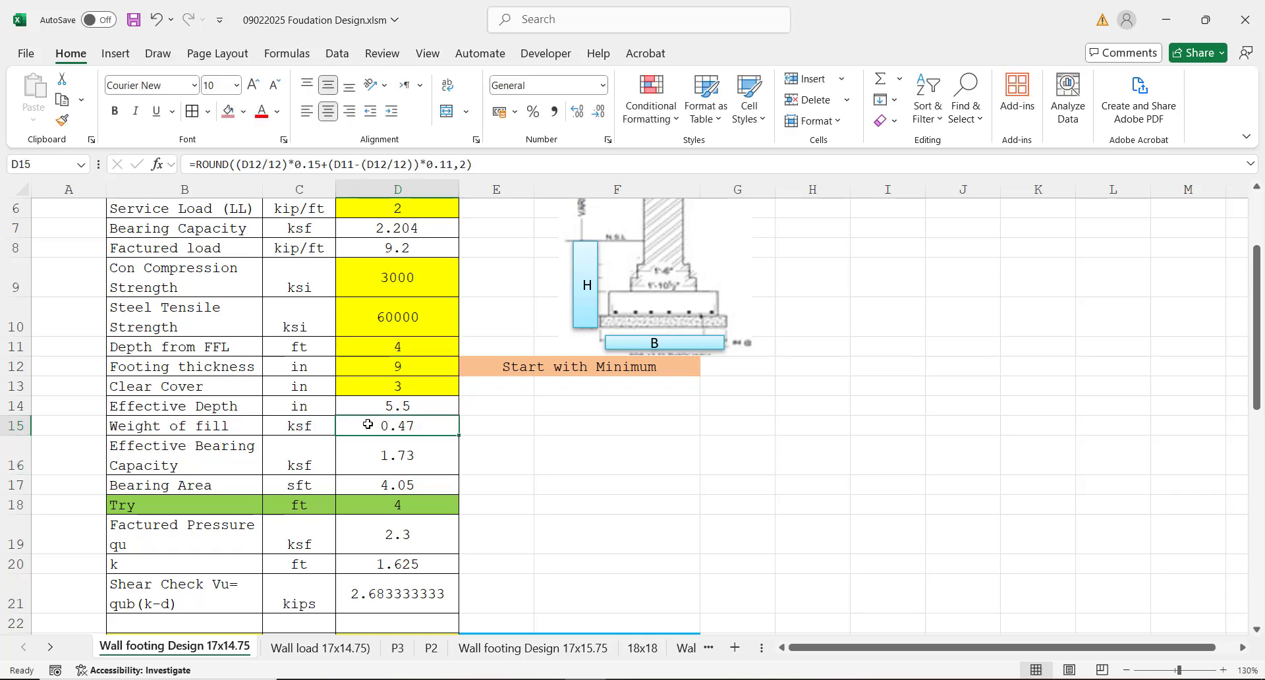
Step: Check the formulas for effective bearing capacity in cell D16 and bearing area in cell D17
click(388, 456)
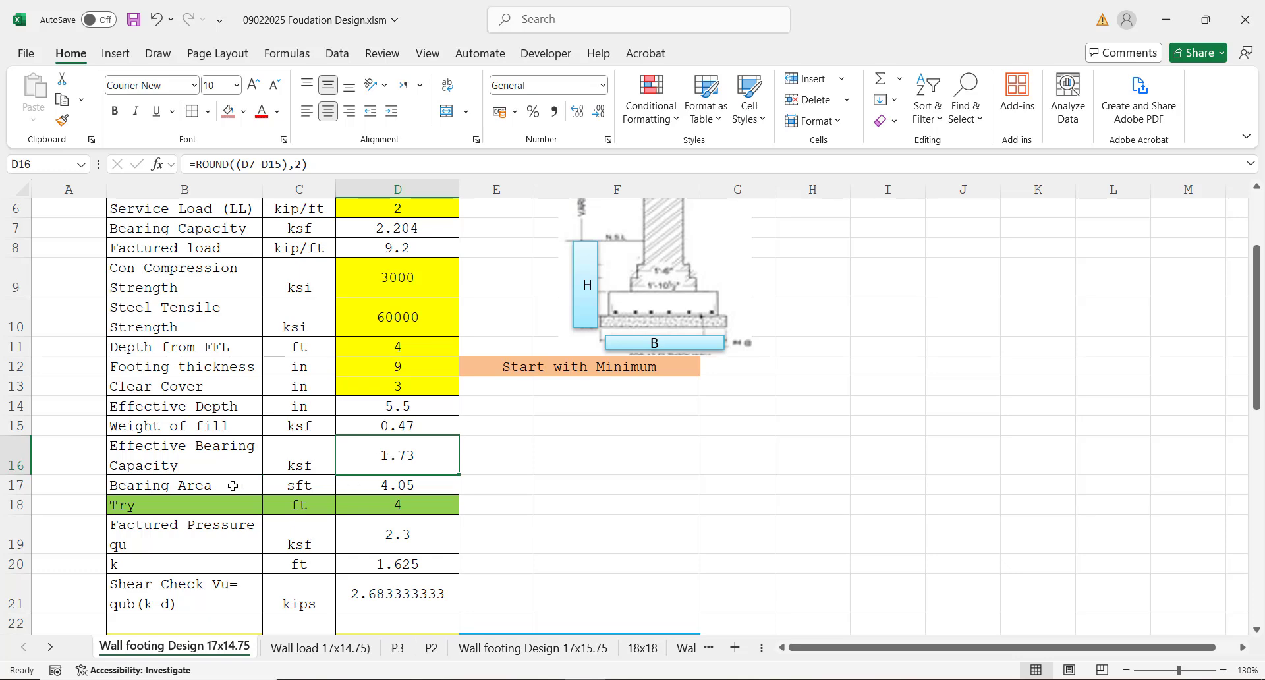
click(300, 483)
click(372, 464)
click(387, 486)
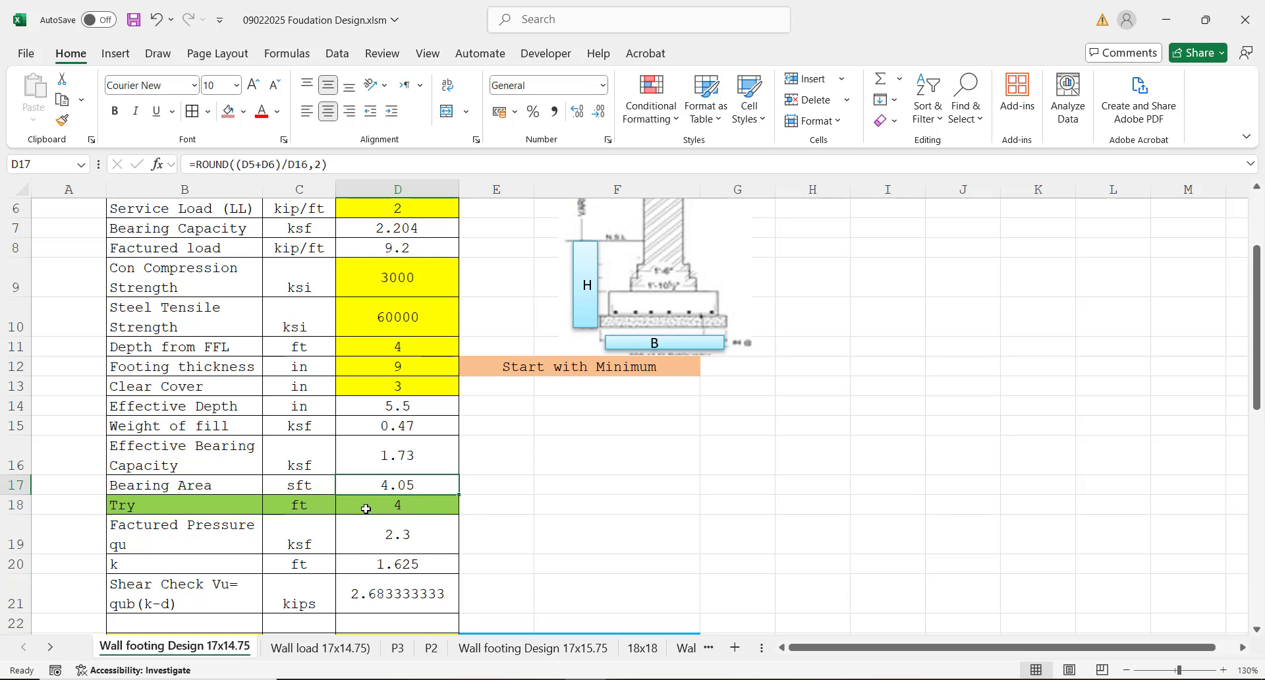
Step: Compare the trial footing width in the Try row with the bearing area in the row above
click(365, 507)
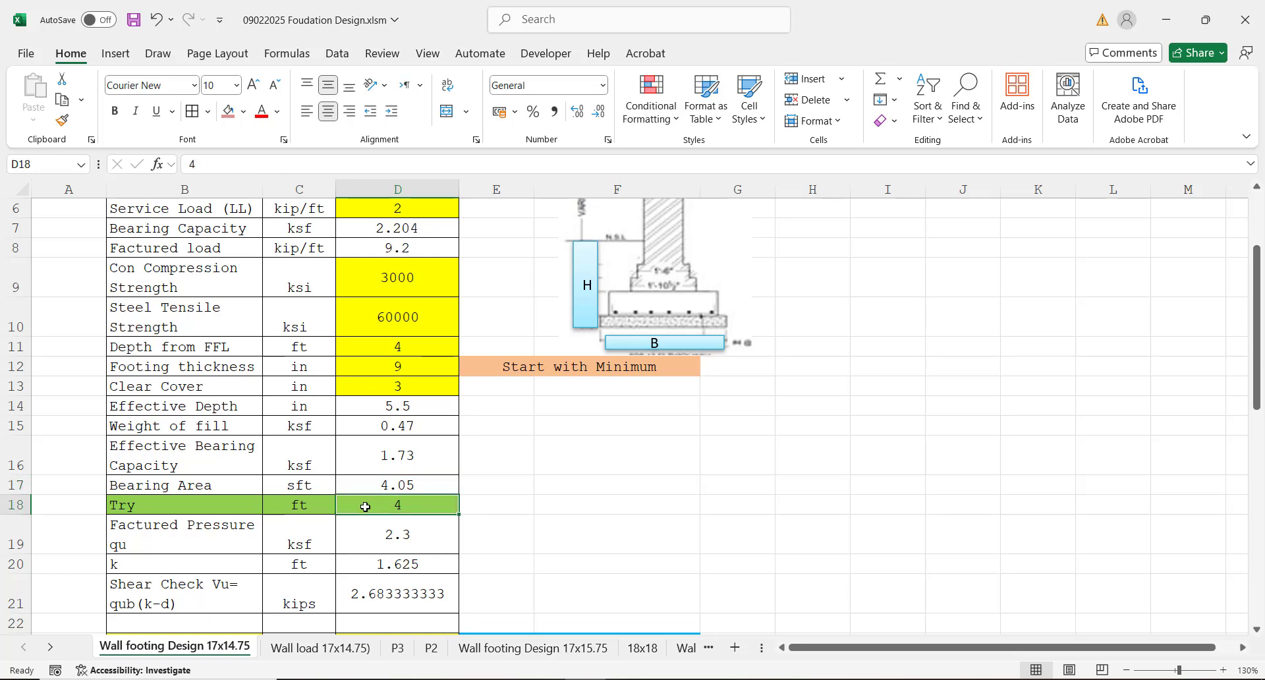
click(224, 489)
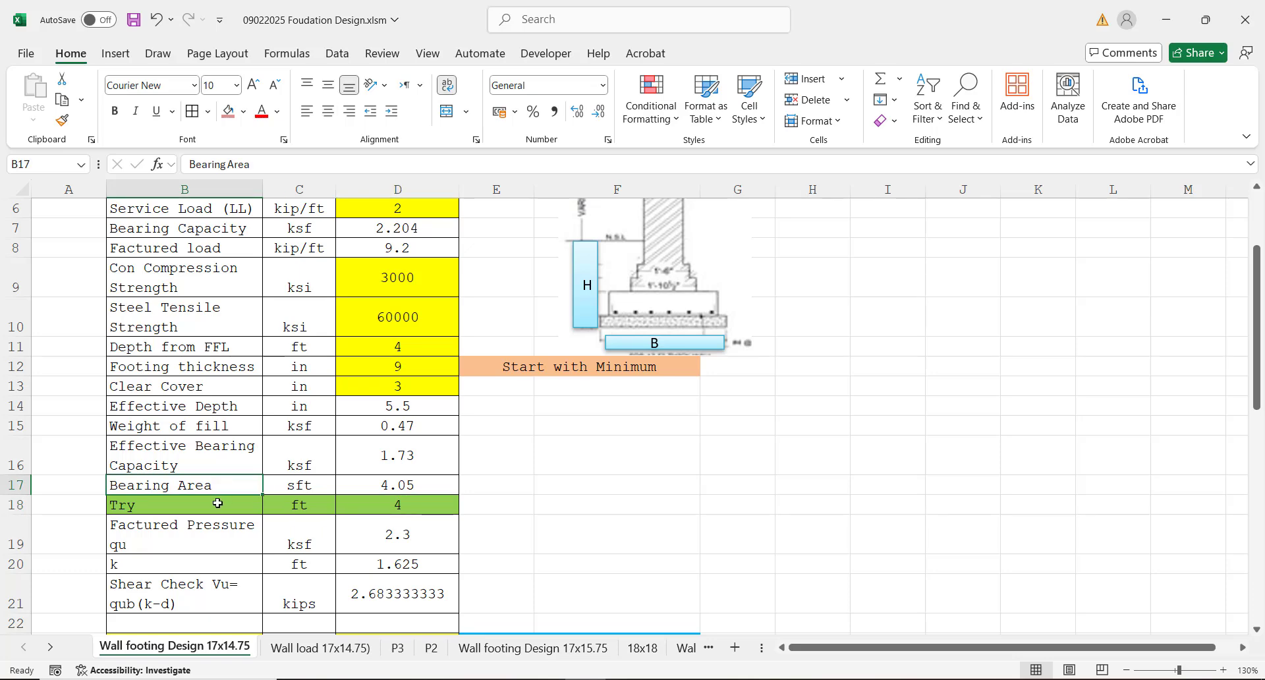
click(217, 503)
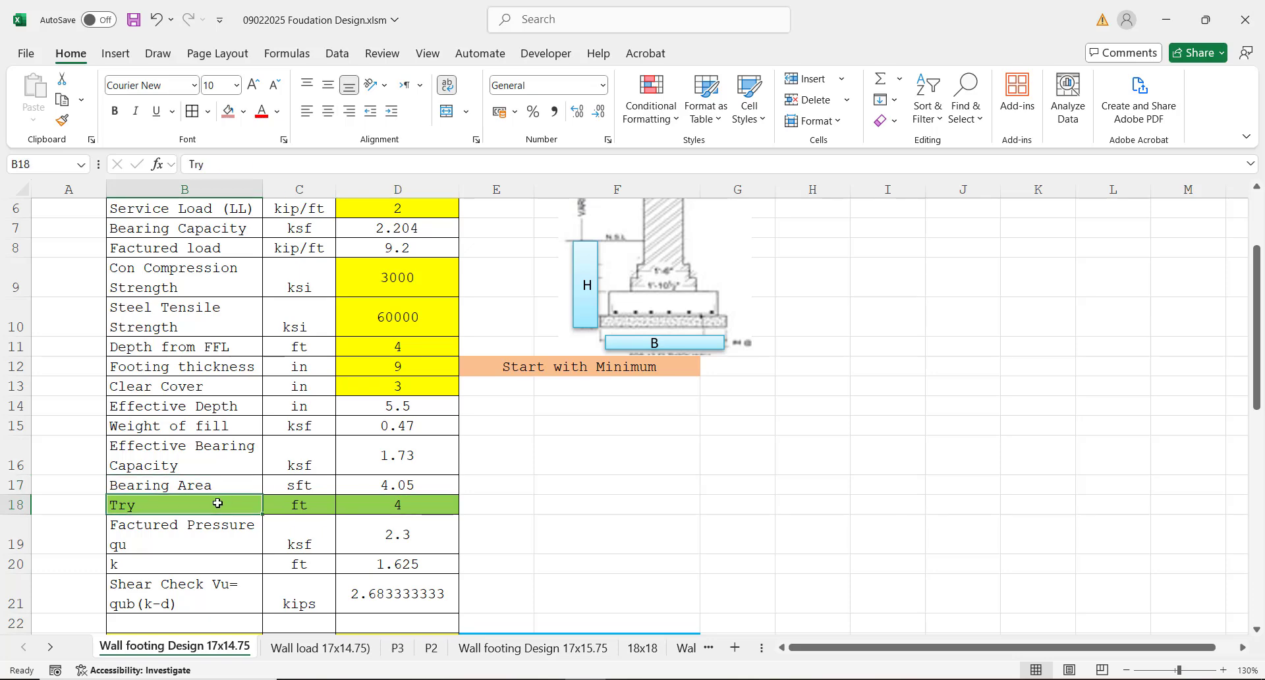
click(300, 502)
click(398, 506)
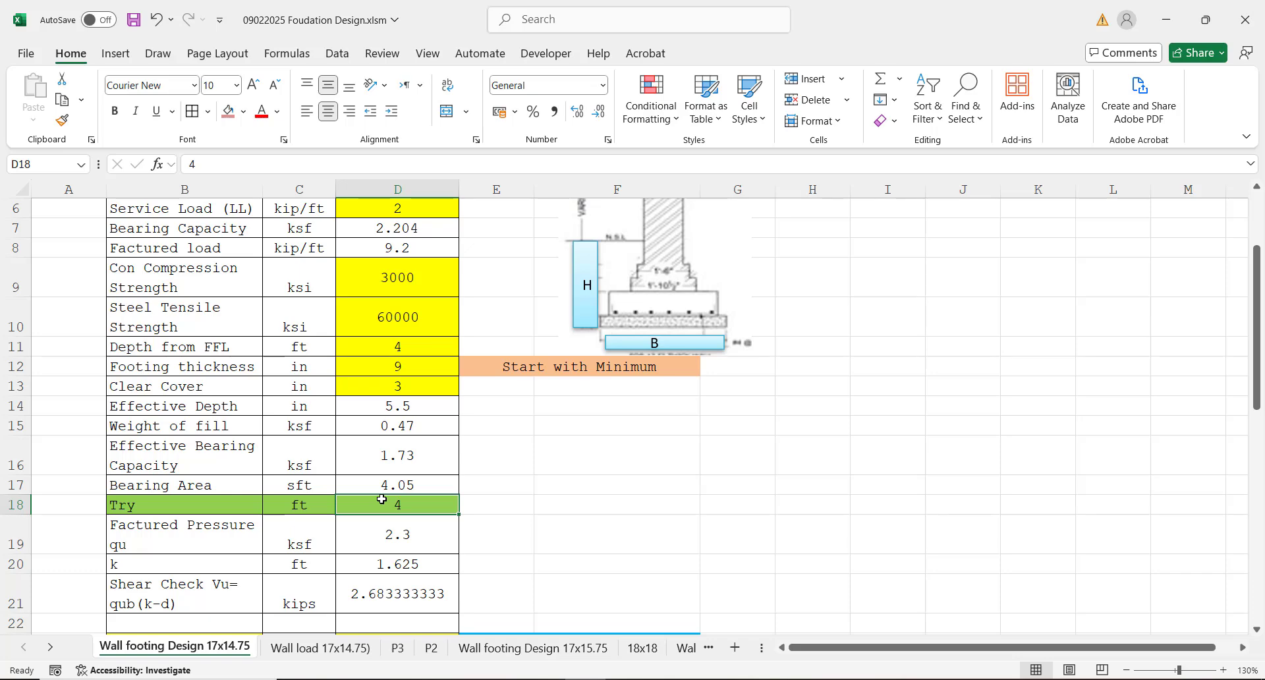
Step: Look over the rows from factored pressure through the shear check, shear capacity and moment calculations
click(380, 536)
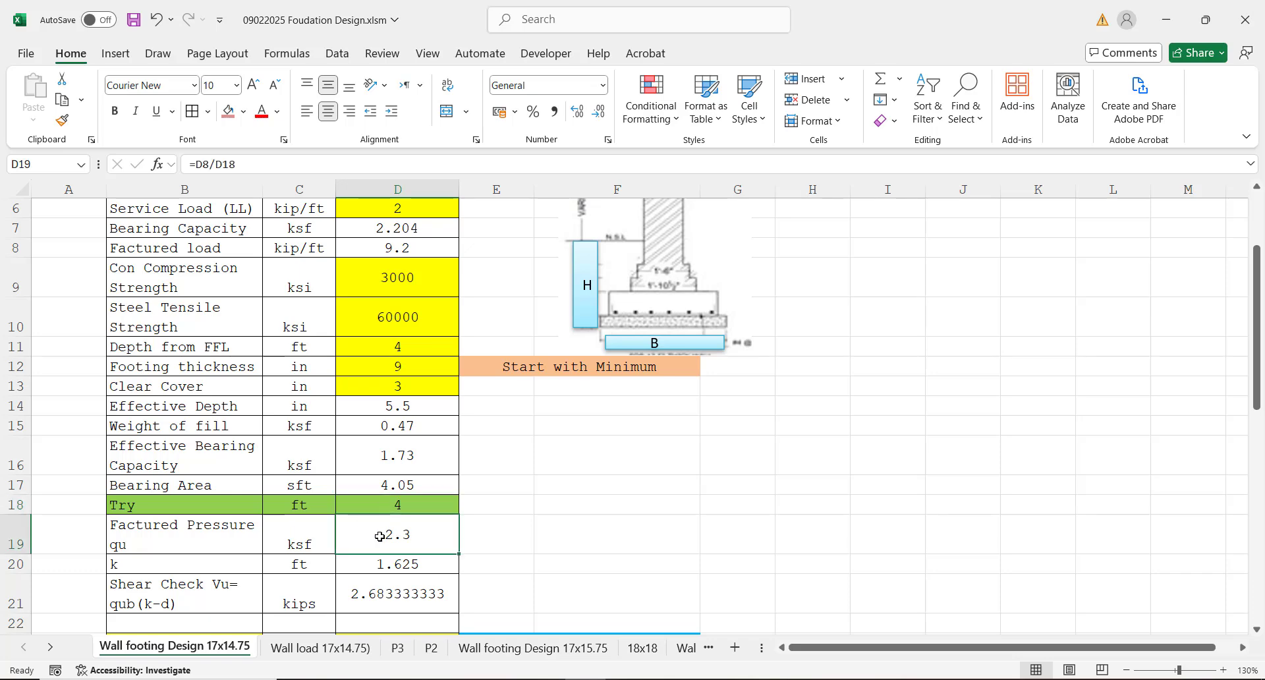
key(Down)
key(Down)
key(Down)
key(Down)
key(Down)
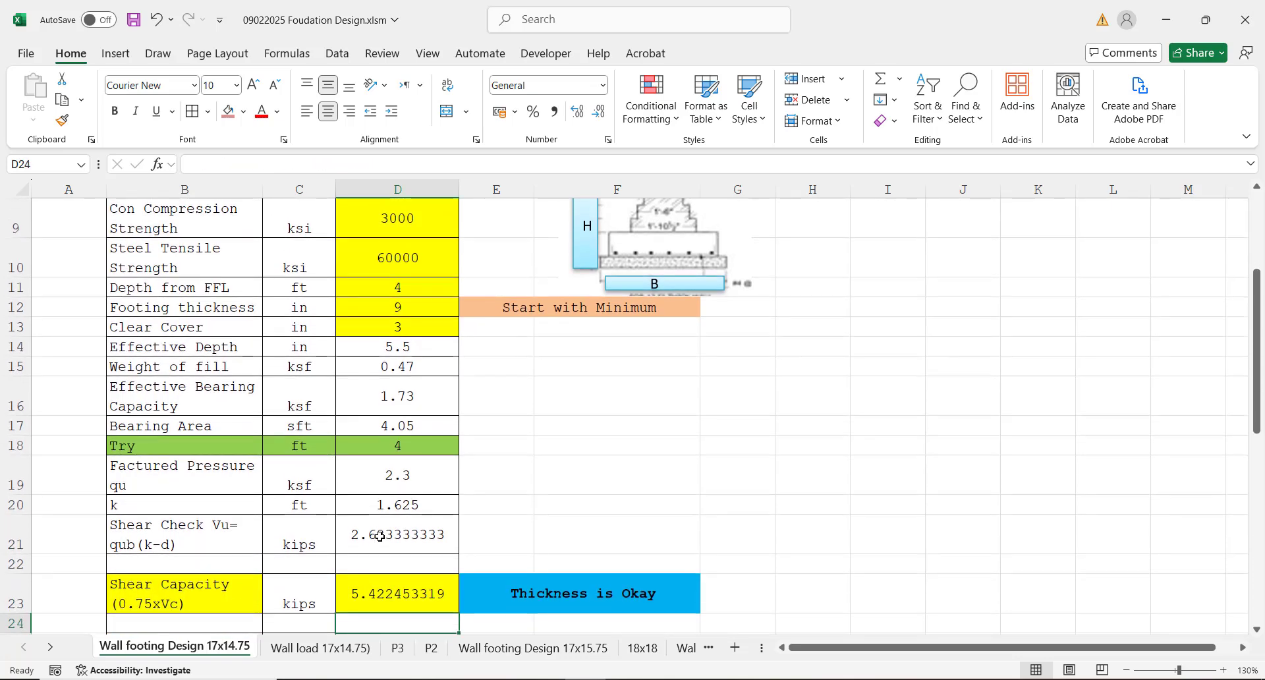
key(Down)
key(Down)
key(Up)
key(Up)
key(Up)
key(Up)
key(Up)
key(Up)
key(Up)
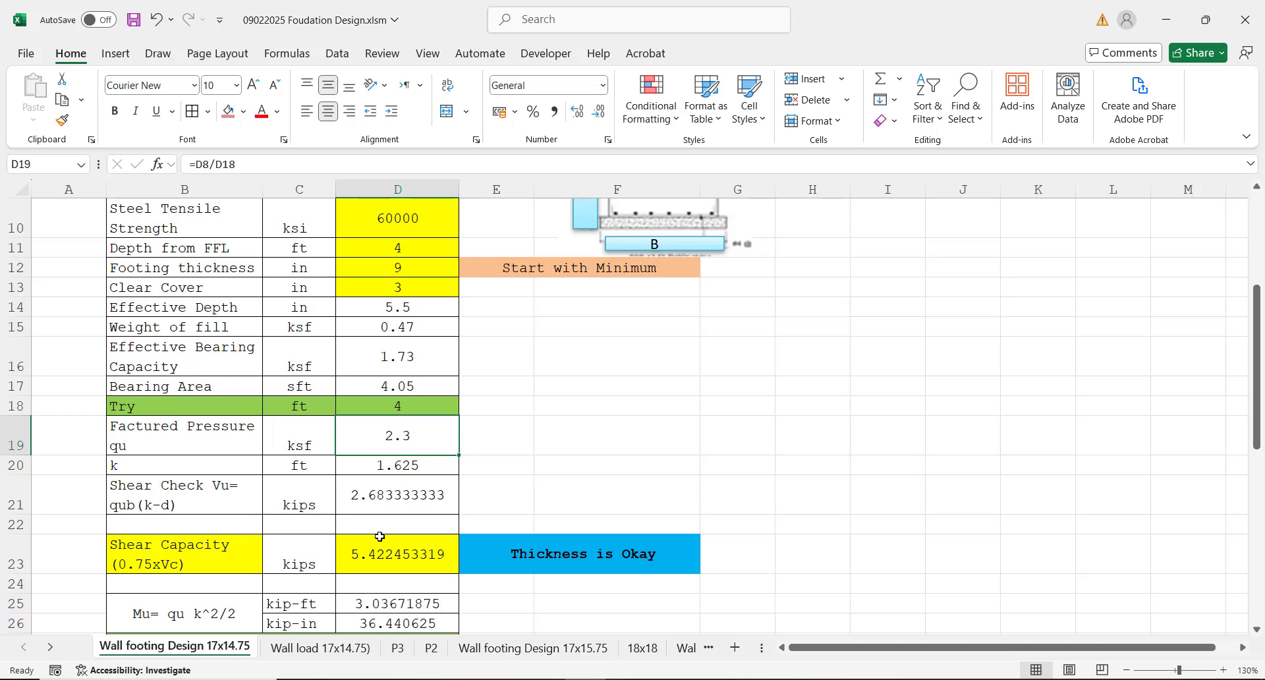
Step: Inspect the factored pressure formula in cell D19 and trace its references to the factored load and trial width
click(199, 440)
click(274, 441)
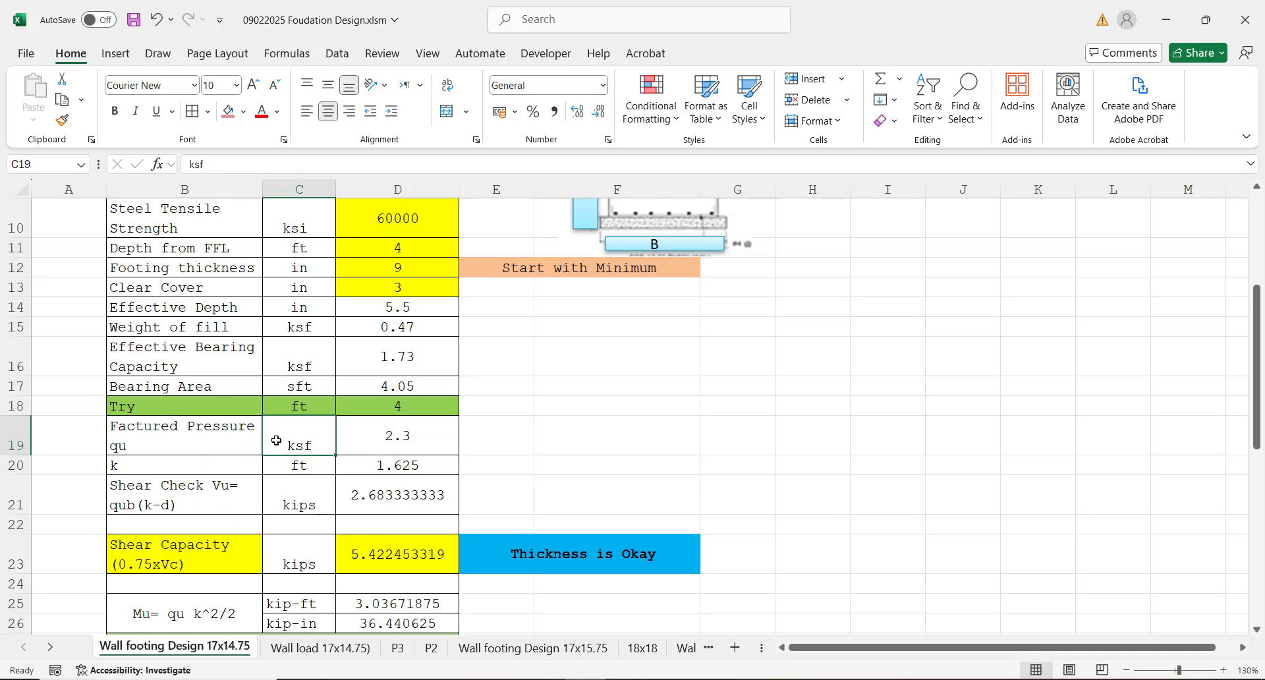
click(369, 446)
double_click(369, 445)
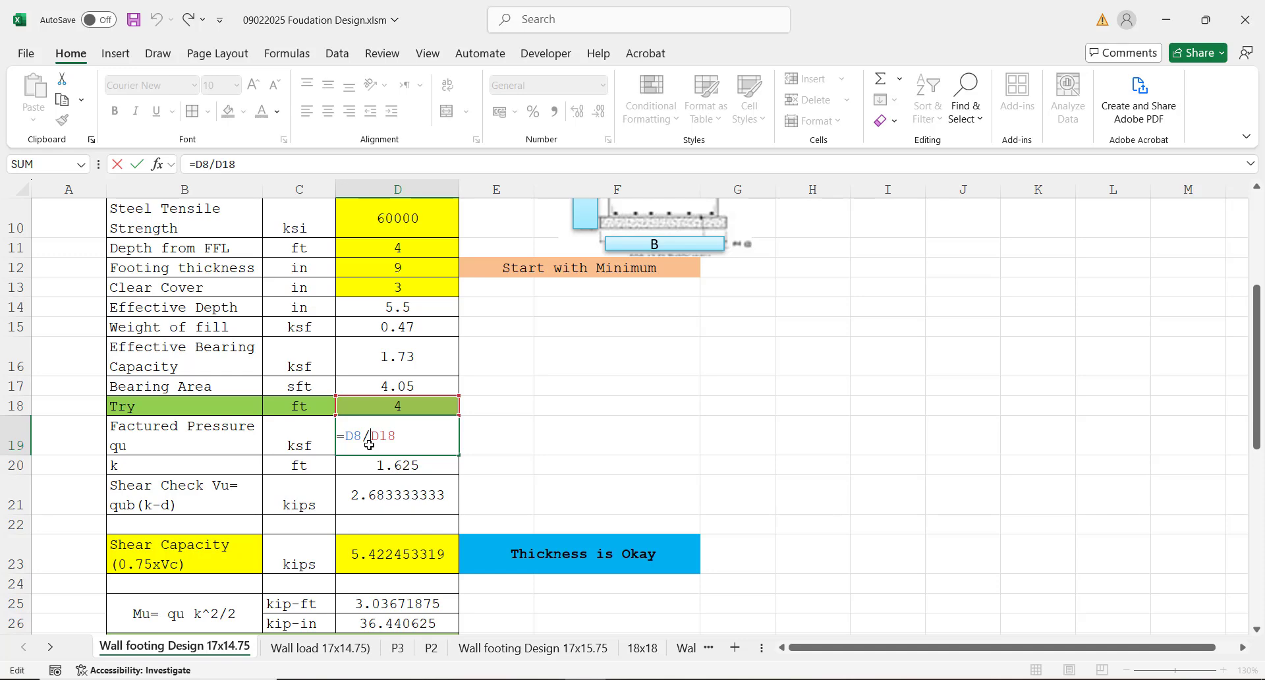
drag(1256, 418, 1237, 348)
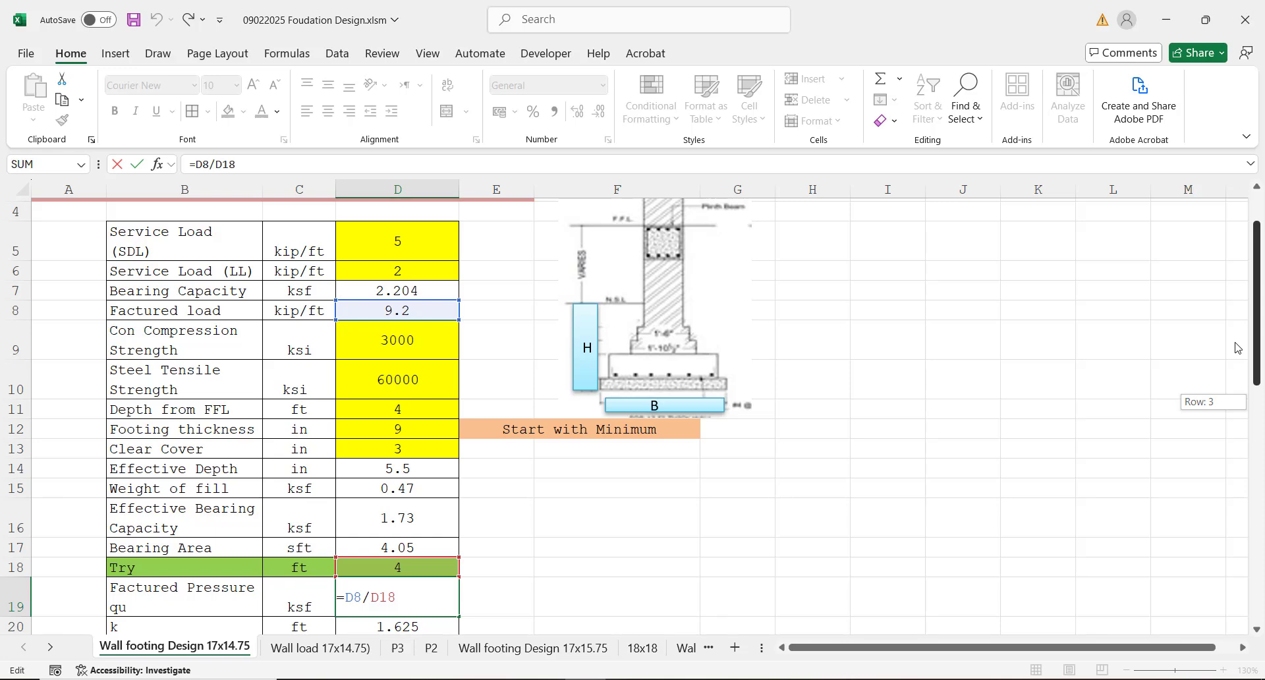
drag(1237, 348, 1237, 388)
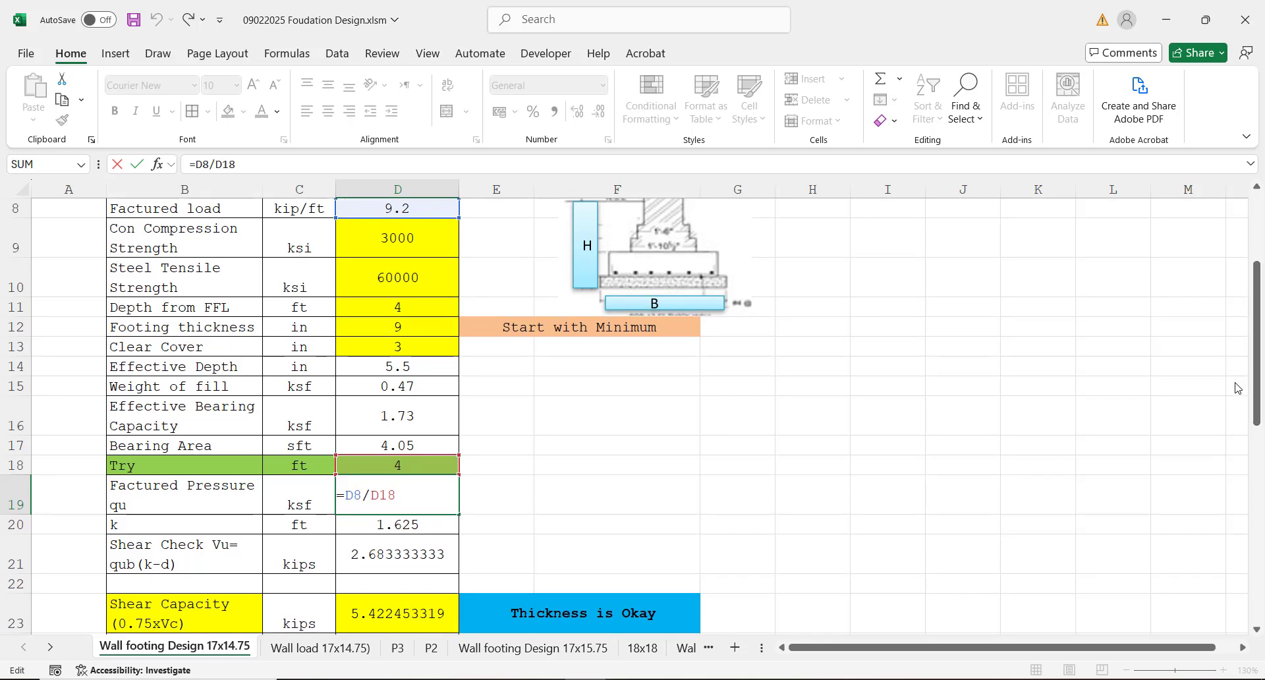
key(Return)
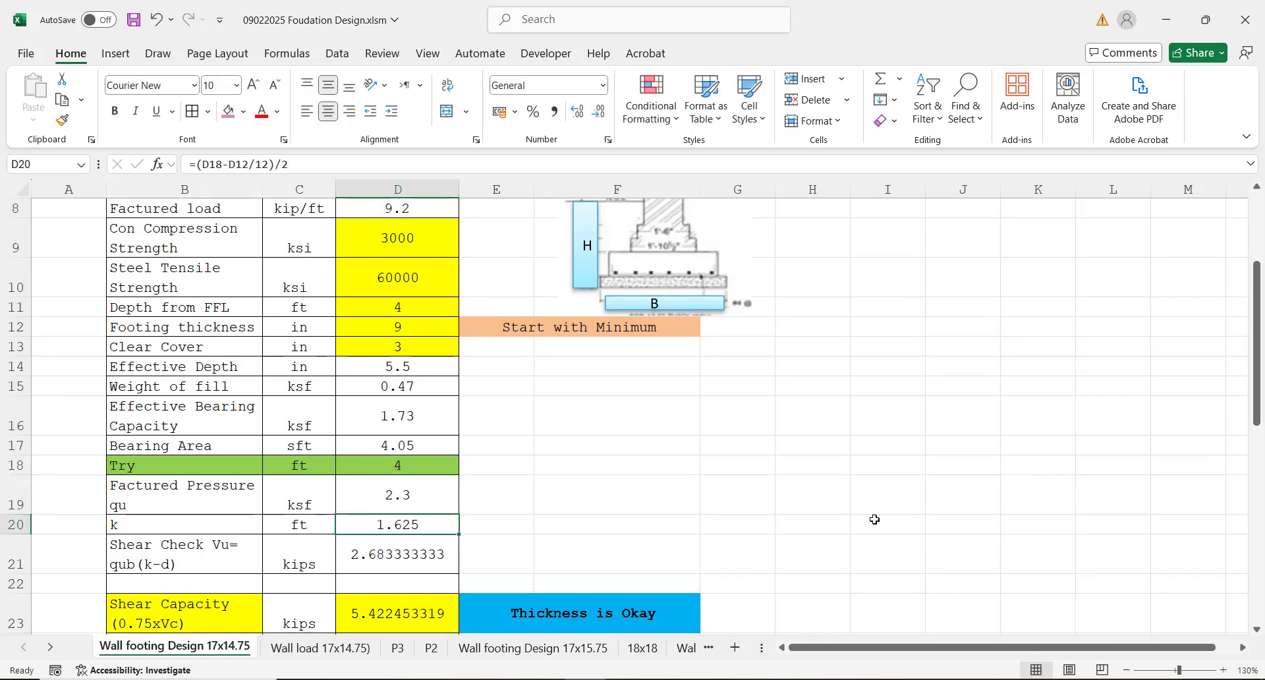
Step: Check the formulas for k in cell D20 and the shear check in cell D21
click(354, 495)
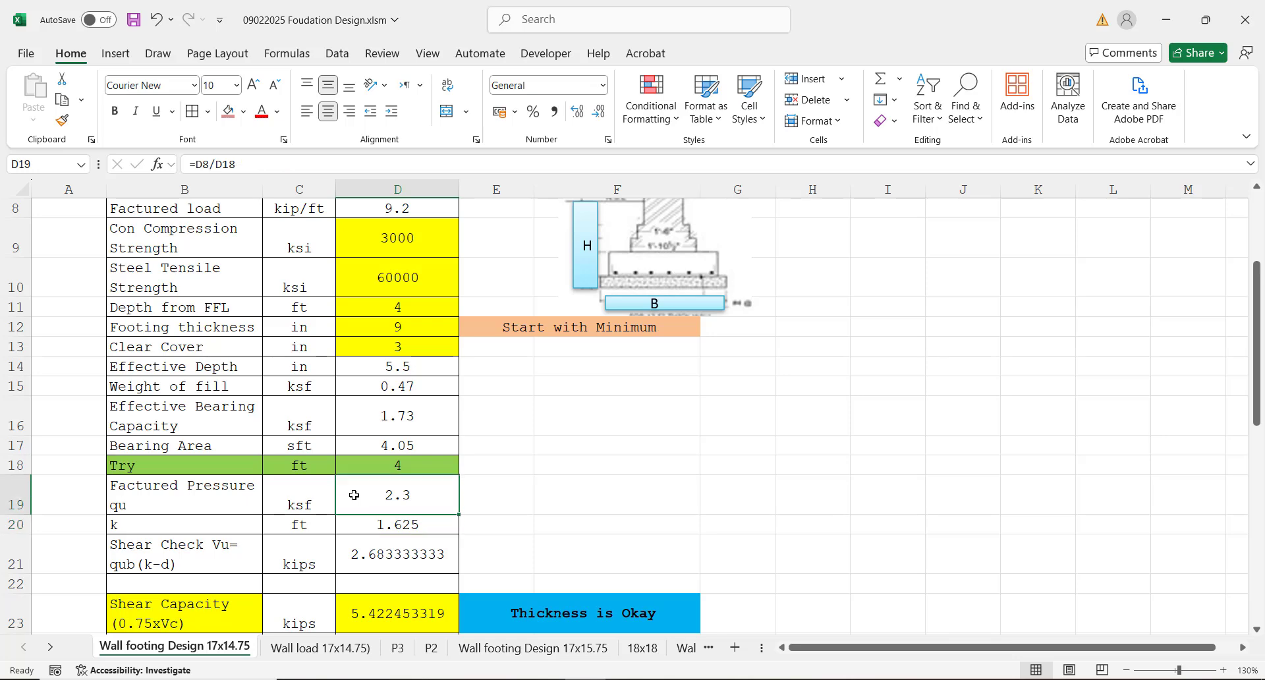
key(Return)
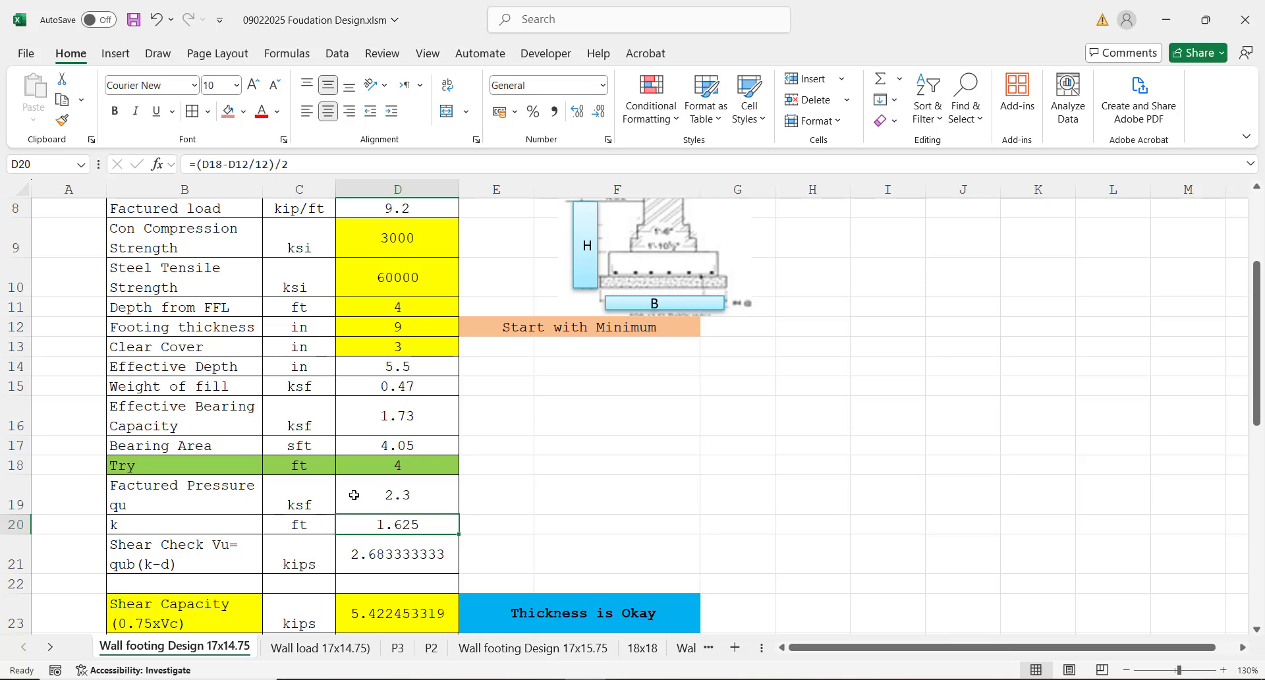
key(Return)
key(Return)
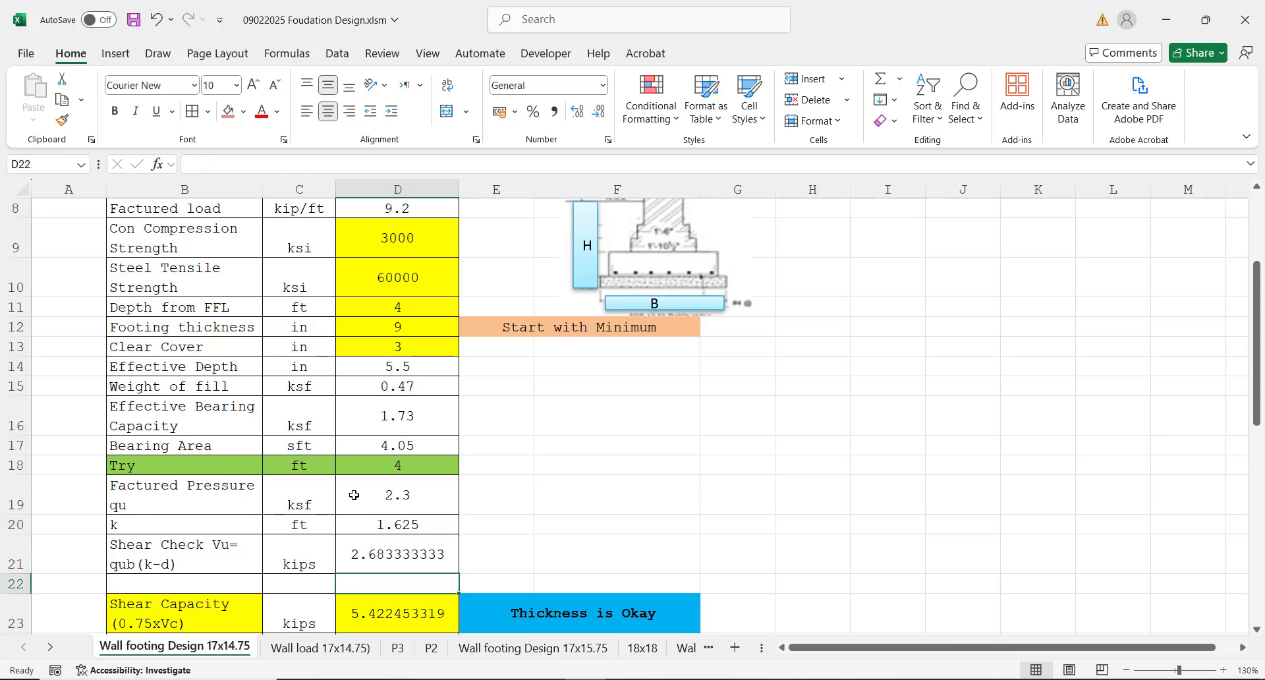
key(Up)
key(Up)
key(Up)
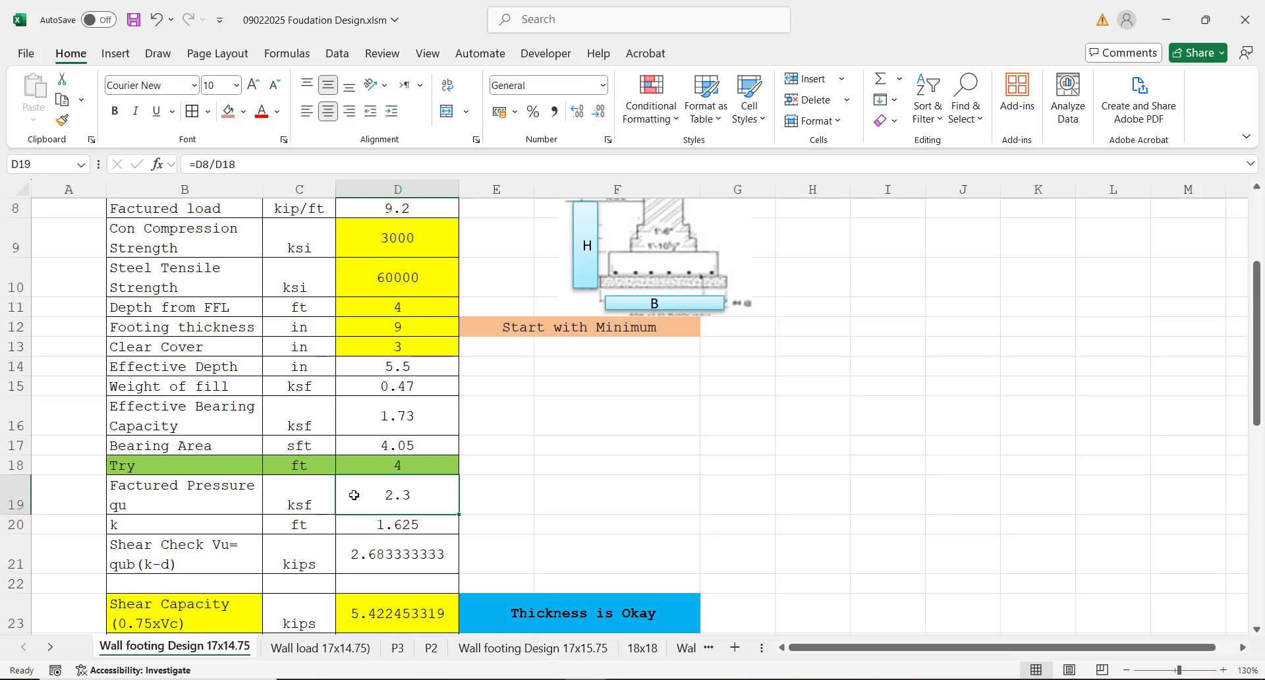
key(Down)
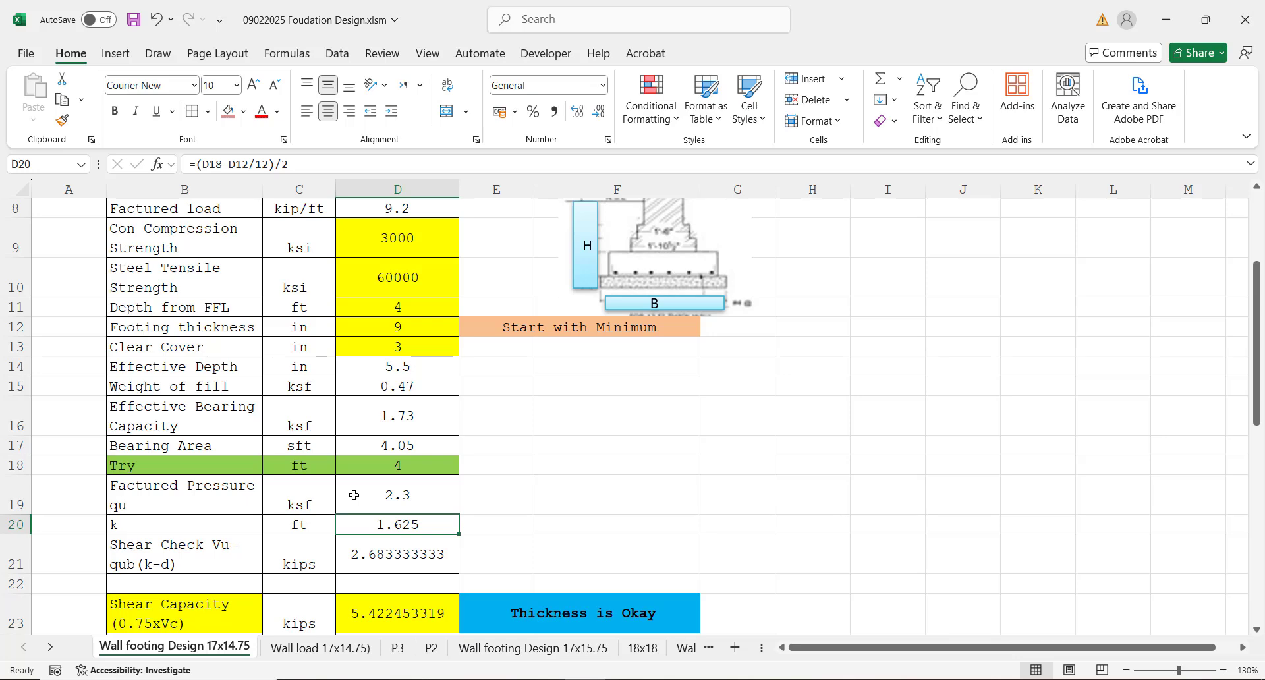
key(Down)
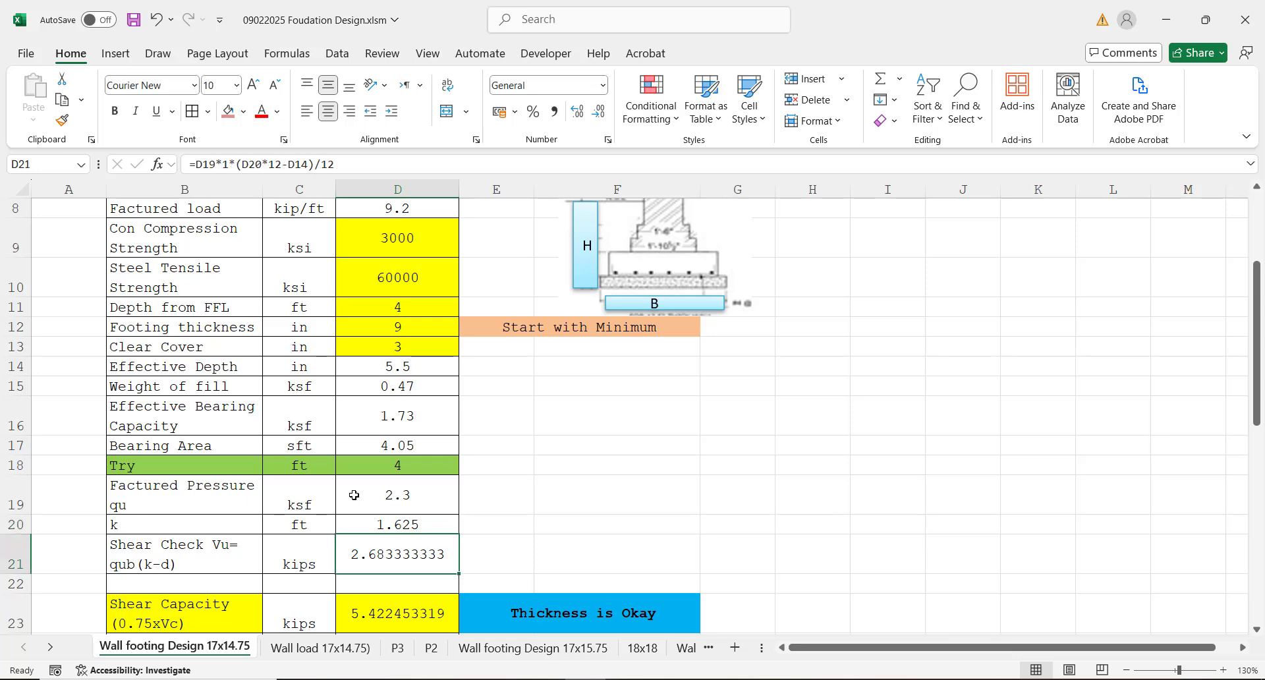
Step: Review the shear capacity formula in cell D23 and the thickness check's IF formula in cell E23
key(Down)
key(Down)
key(Down)
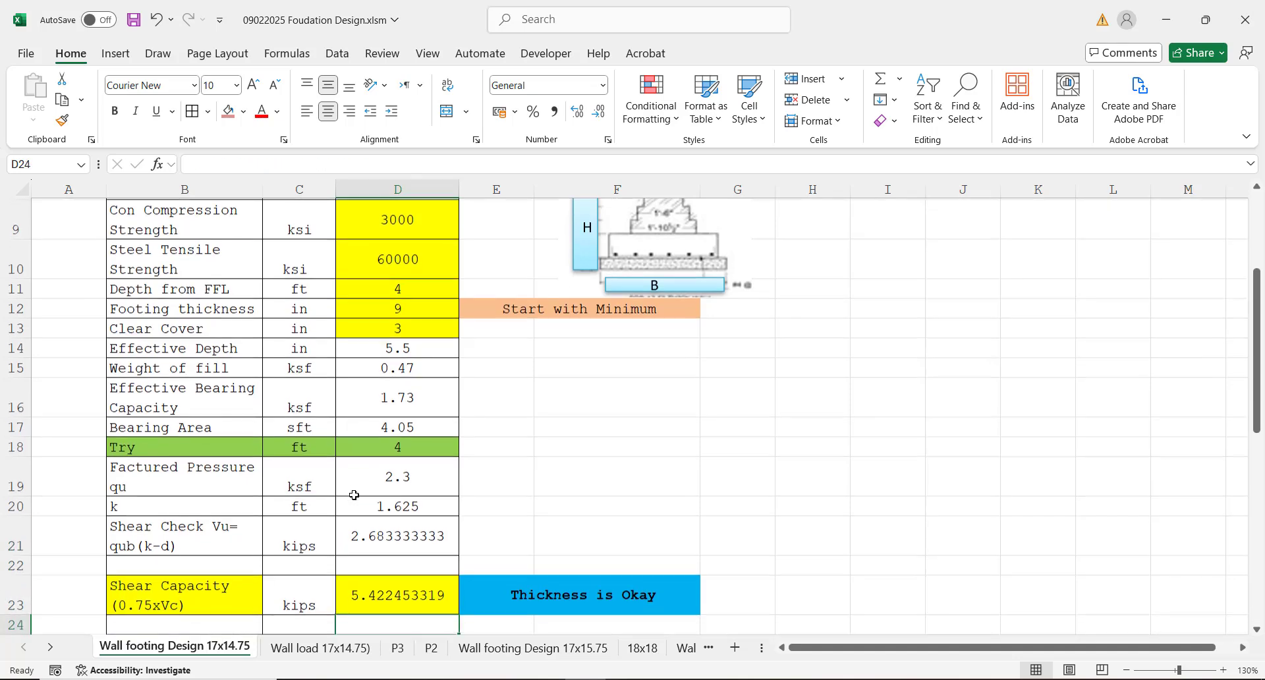
key(Down)
key(Down)
key(Up)
key(Up)
key(Up)
key(Up)
key(Up)
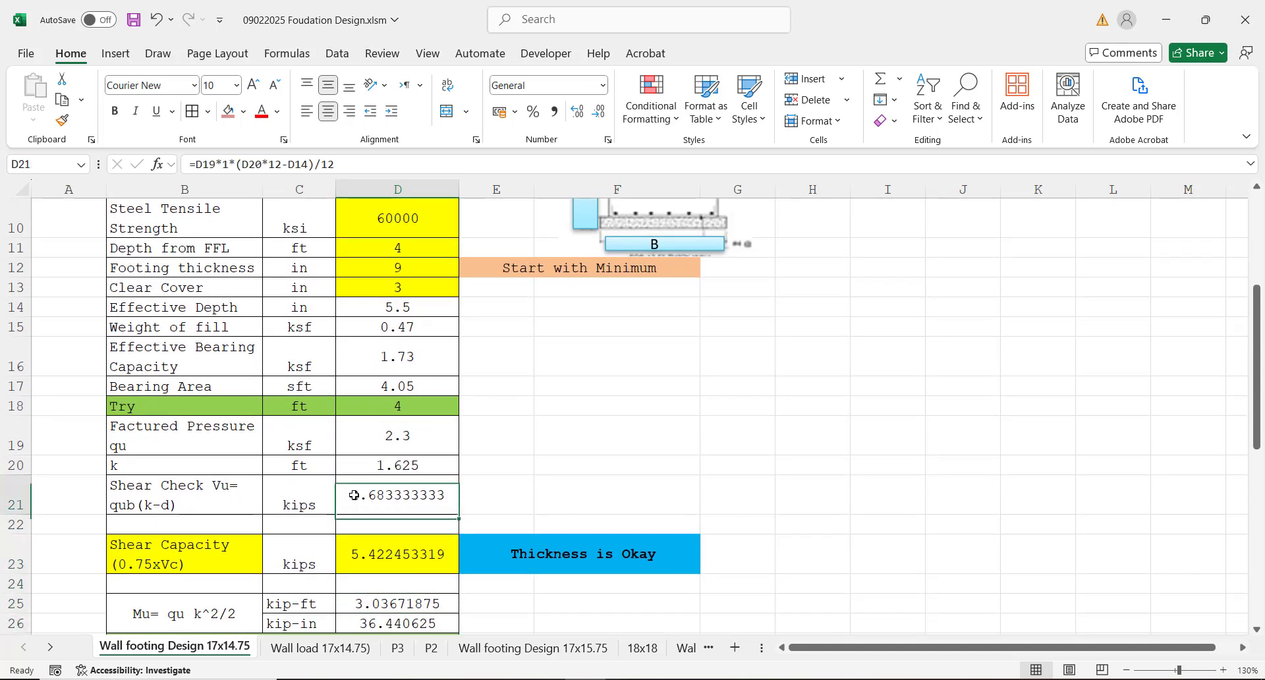
click(392, 544)
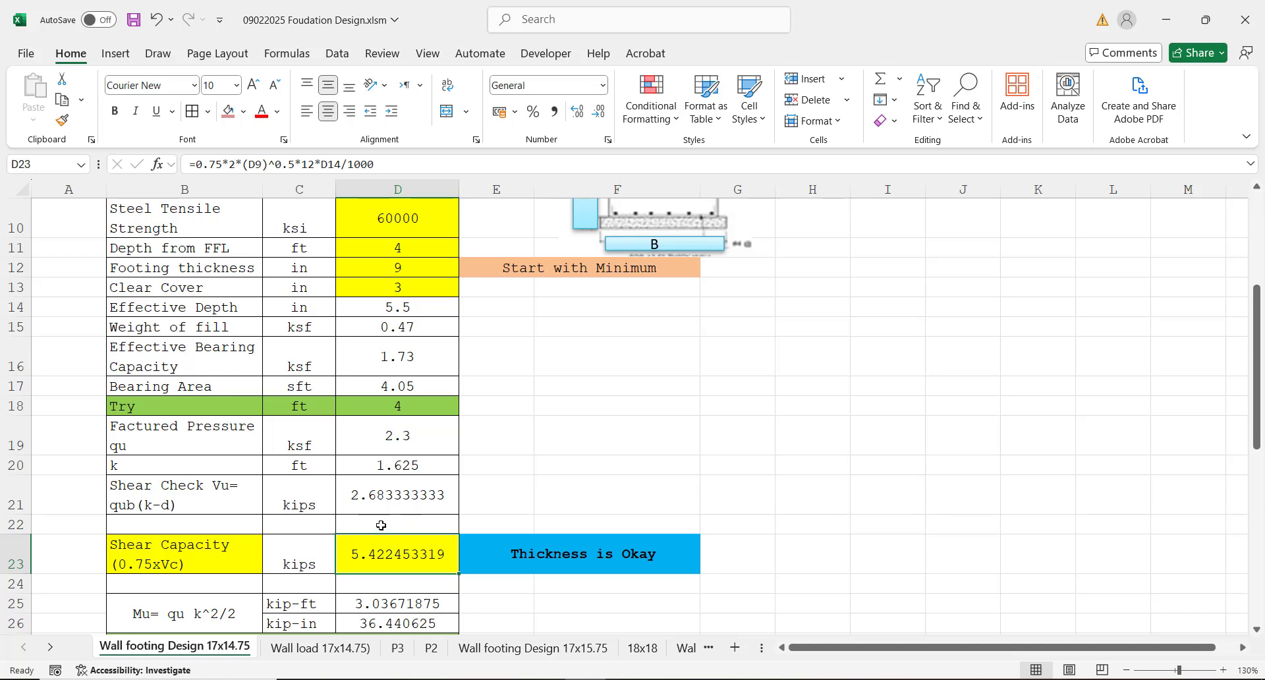
click(381, 525)
click(384, 552)
click(520, 553)
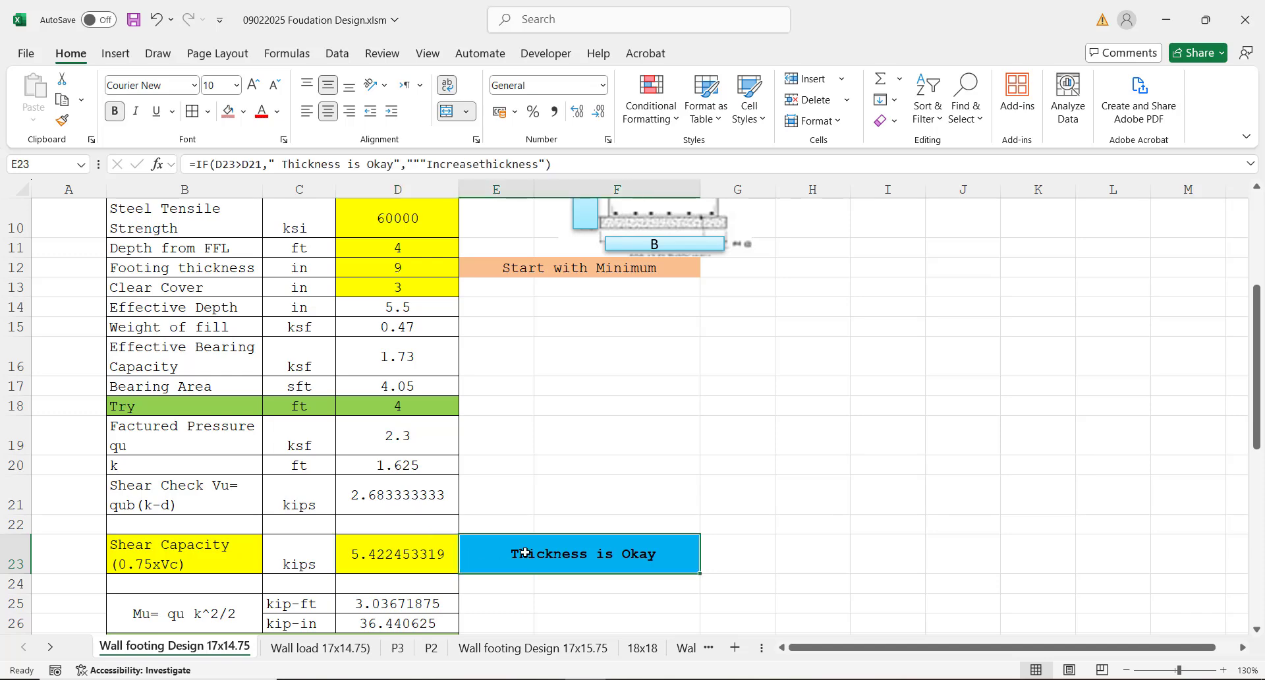
Step: Compare the shear capacity in cell D23 with the applied shear in cell D21 for the thickness check
click(380, 545)
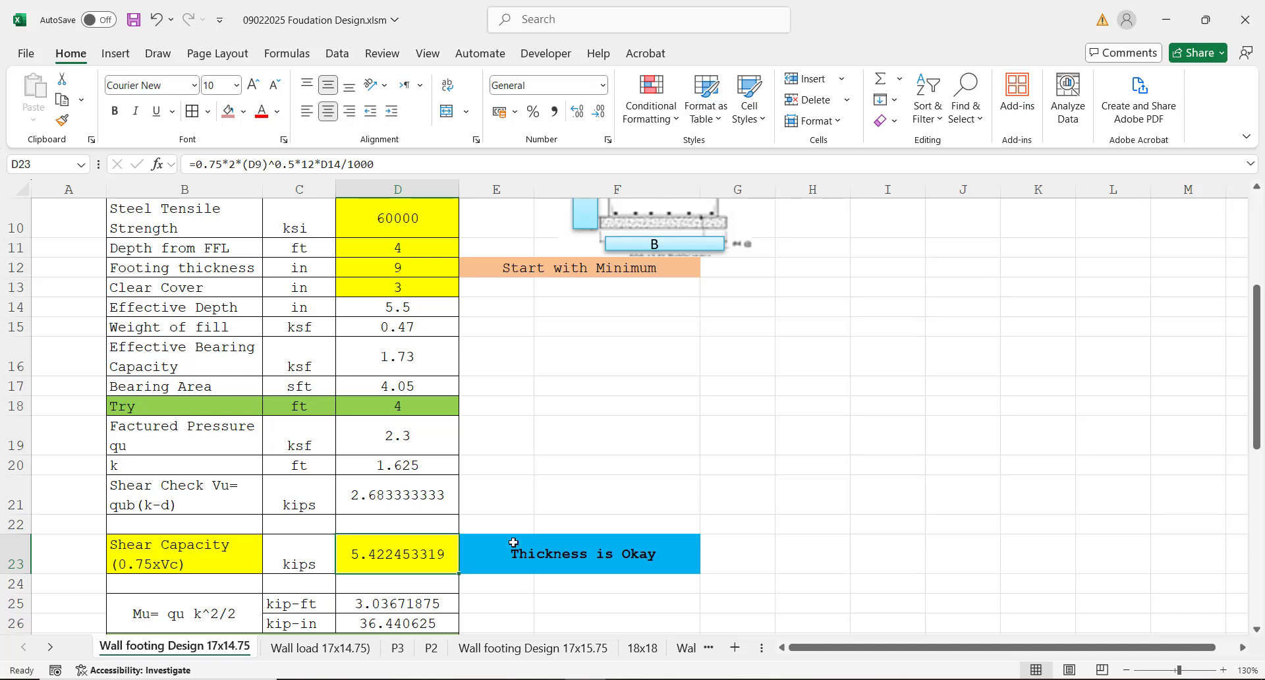
click(598, 554)
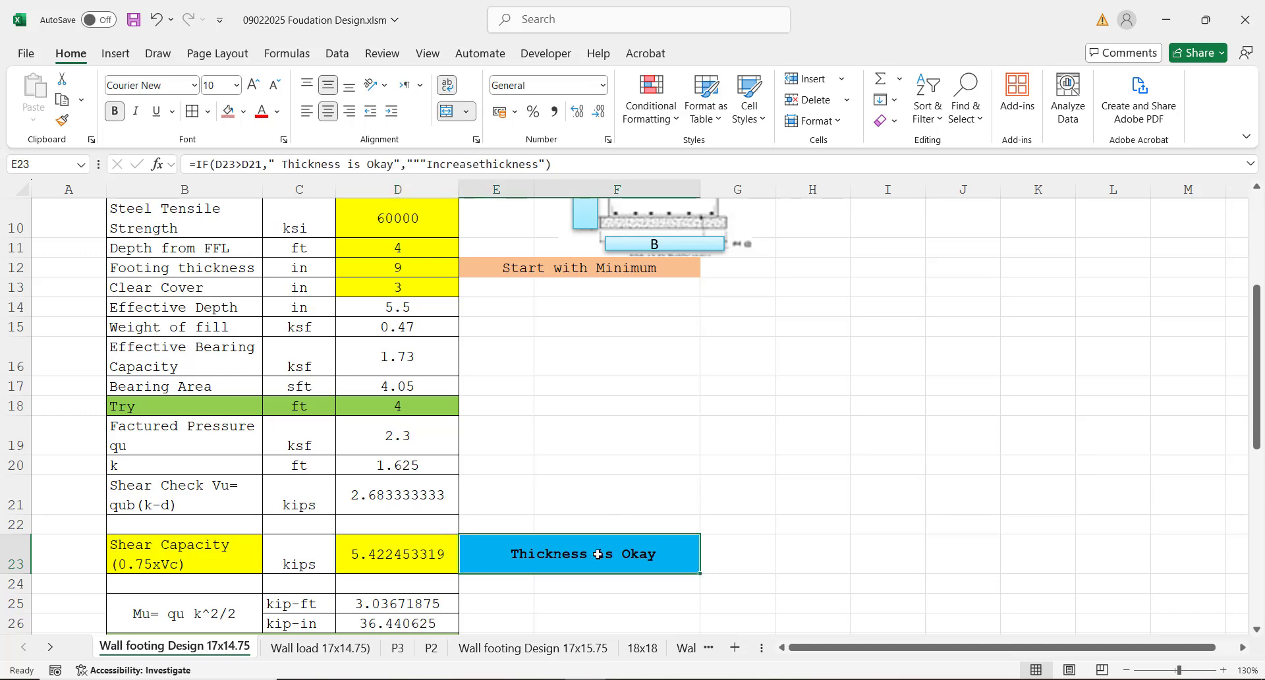
click(401, 555)
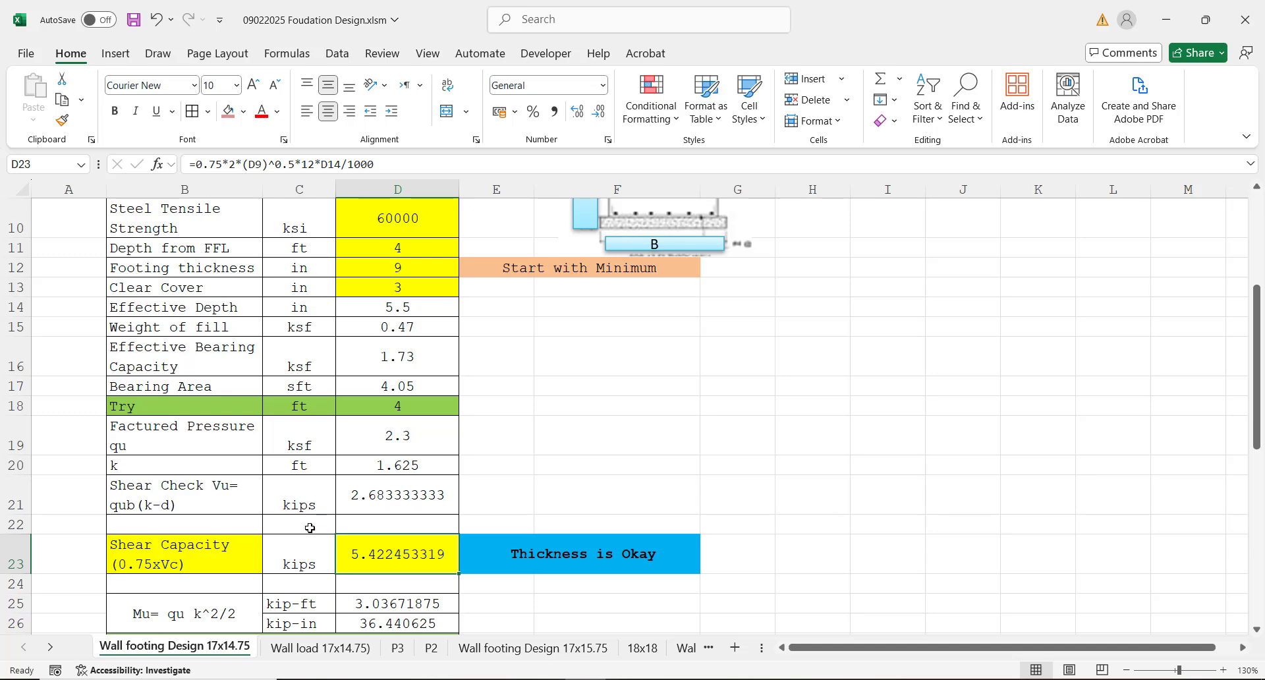
click(384, 491)
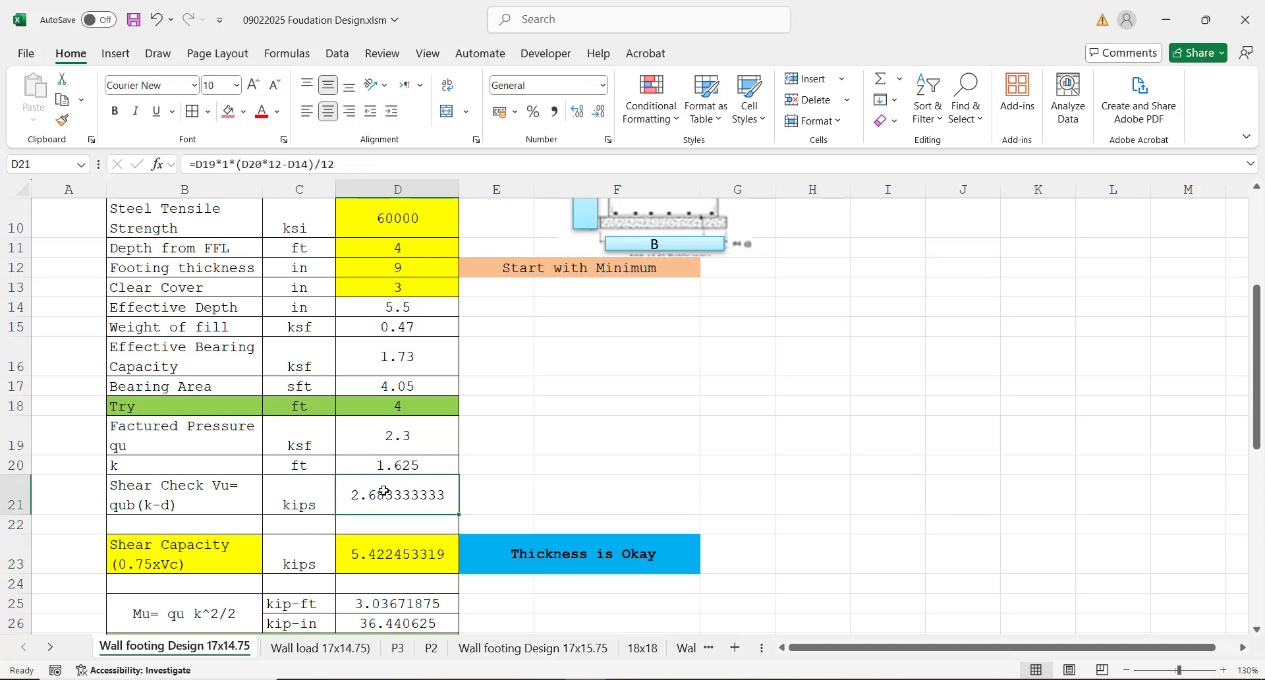
click(387, 553)
click(377, 495)
click(382, 554)
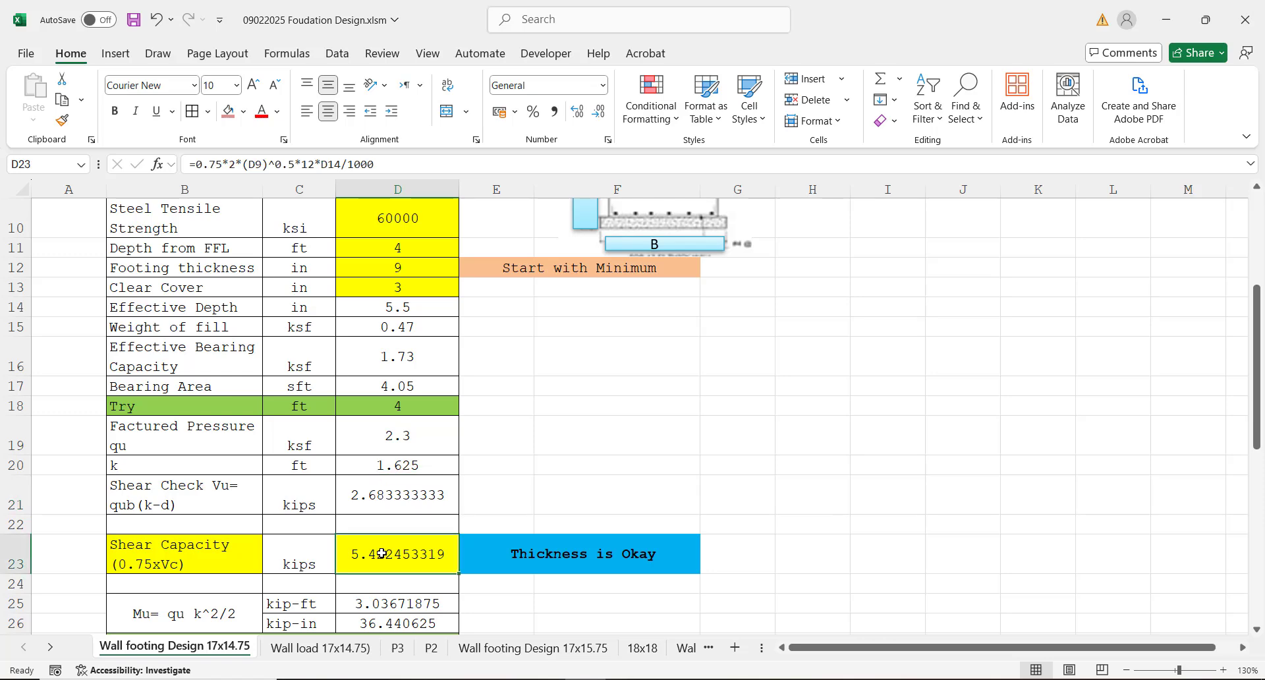
click(385, 494)
Step: Look over the rows from shear capacity through the moment values to the Steel Reinforcement Area Calculations heading
key(Down)
key(Down)
key(Down)
key(Down)
key(Down)
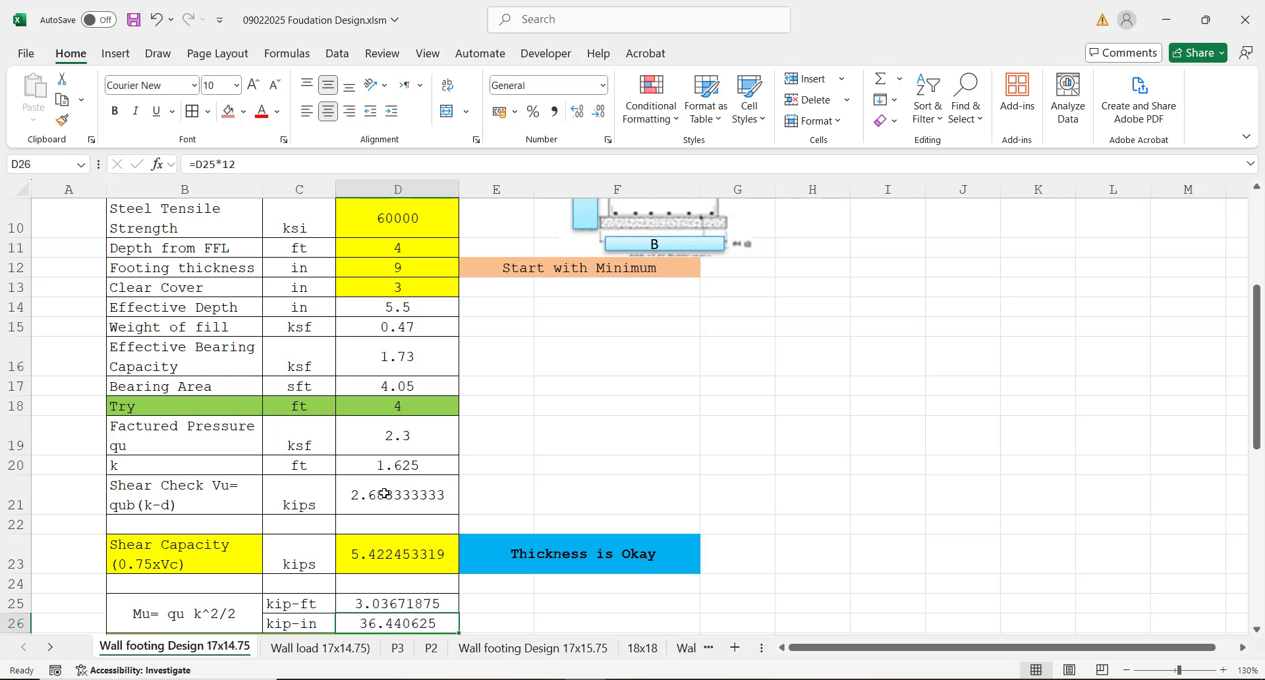
key(Up)
key(Up)
key(Up)
key(Down)
key(Down)
key(Down)
key(Down)
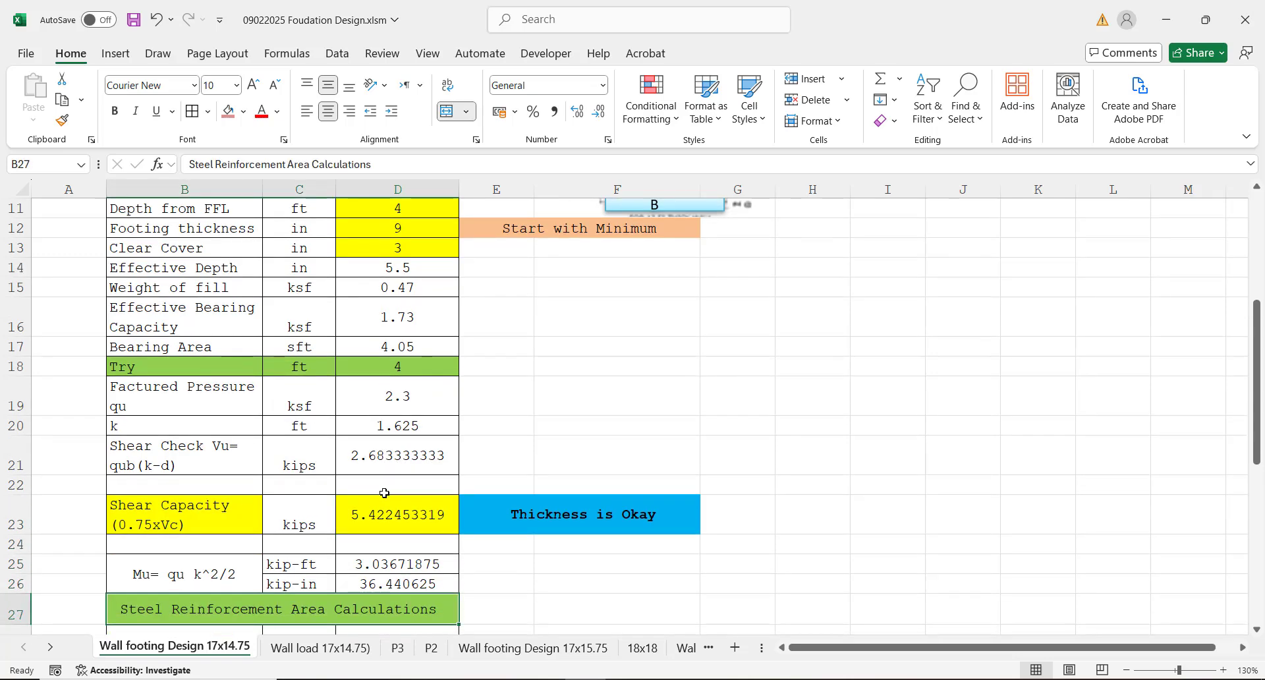
Step: View the first trial's steel area formula in cell D29, then return to the kip-in moment in cell D26
key(Down)
key(Down)
key(Right)
key(Right)
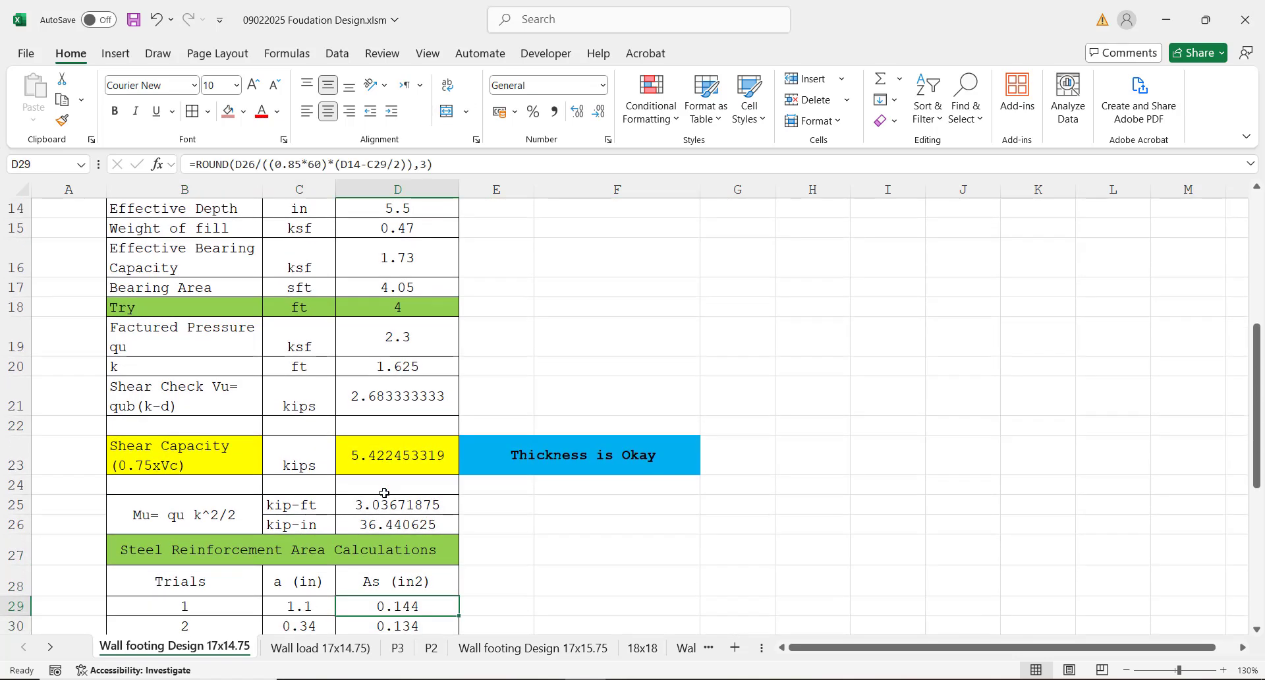
key(Down)
key(Up)
key(Up)
key(Up)
key(Up)
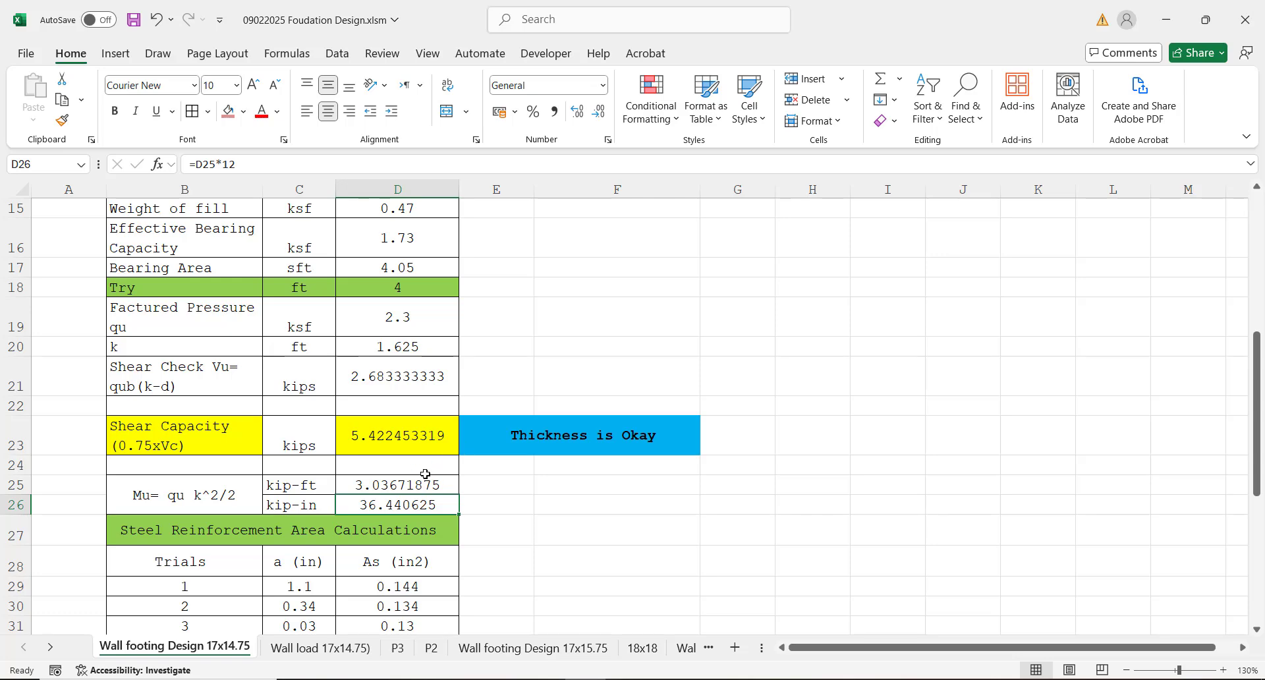
Step: Inspect the moment formula in cell D25 with its cell references and the kip-in conversion in cell D26
double_click(393, 485)
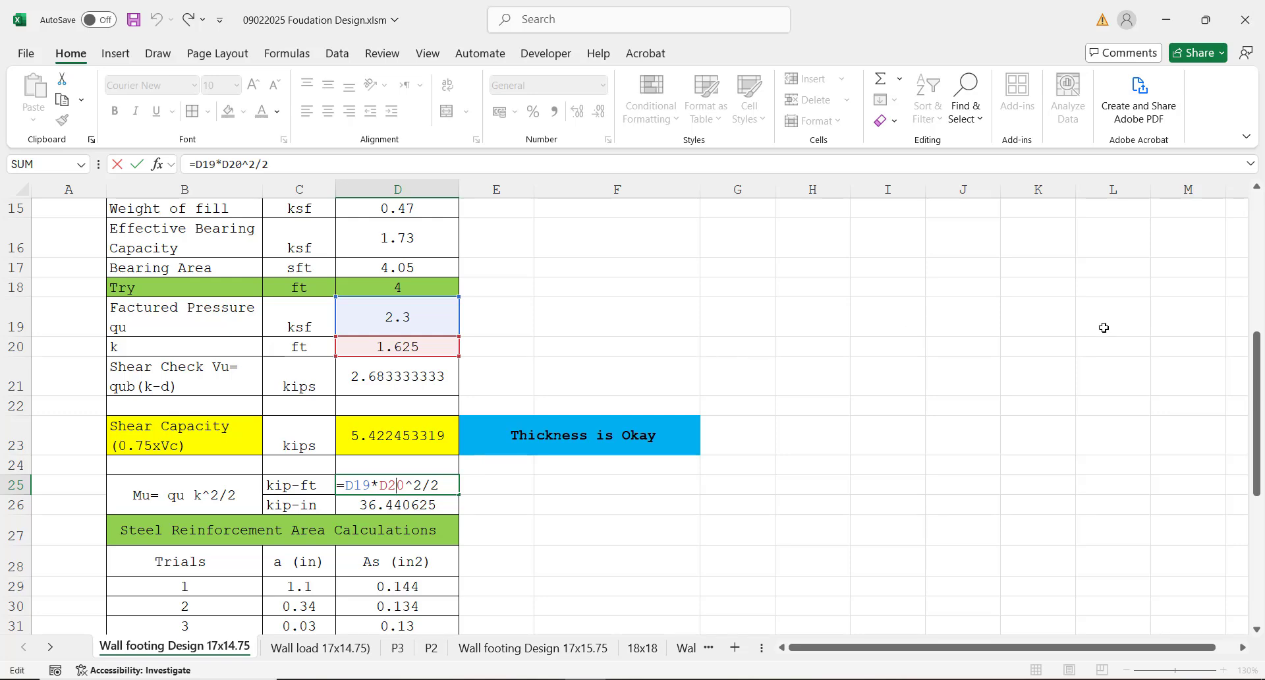
drag(1257, 355, 1222, 355)
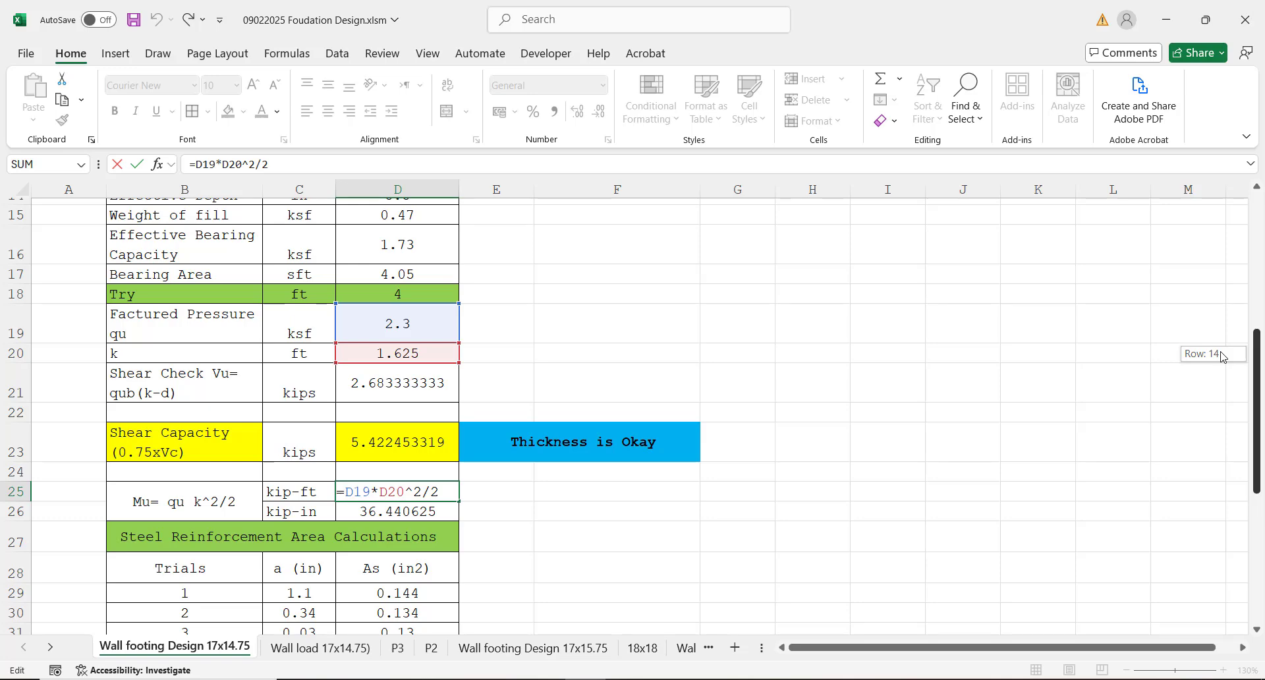
drag(1222, 355, 1222, 355)
key(Return)
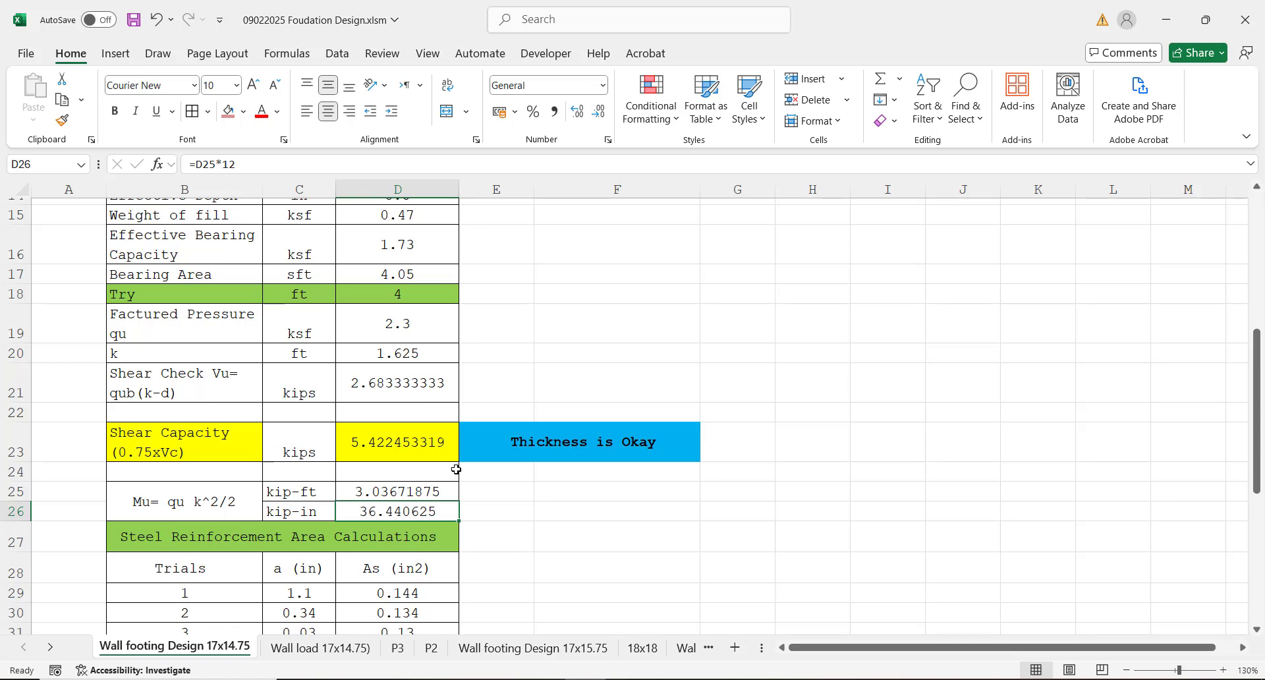
click(384, 492)
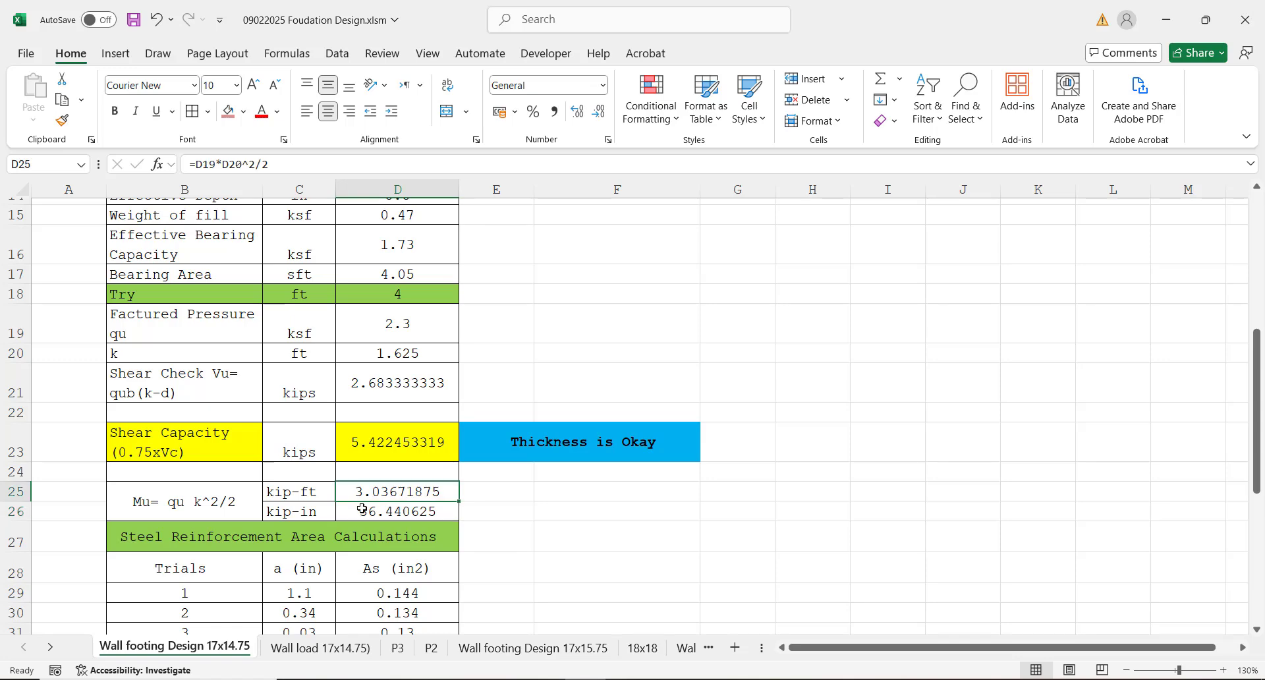
click(359, 511)
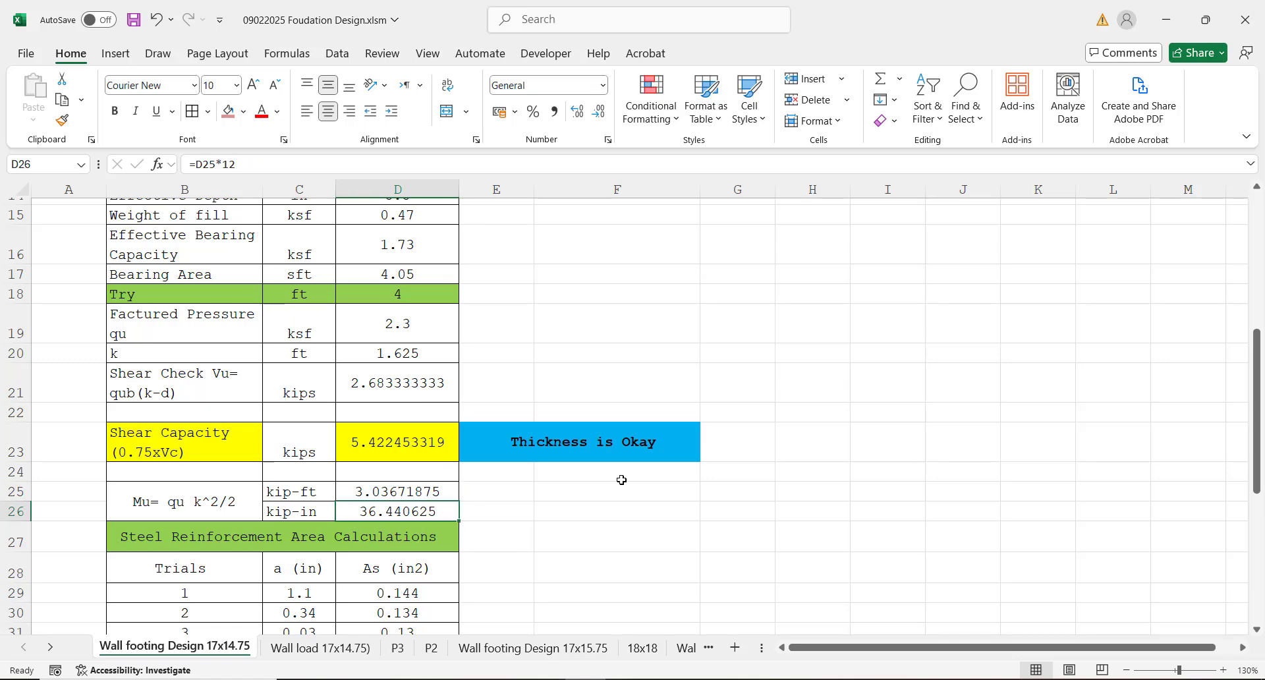
Step: Check the formulas for minimum steel area in cell D34 and the governing steel area in cell D36
drag(1260, 354, 1262, 434)
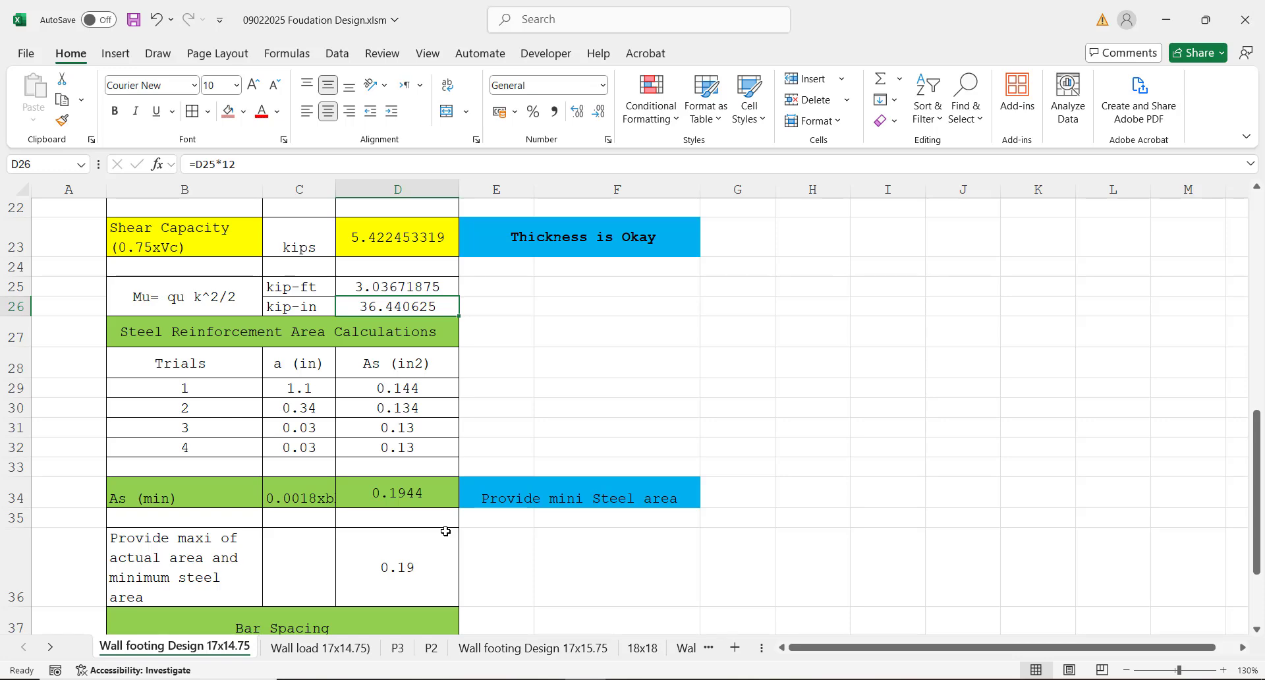
click(386, 497)
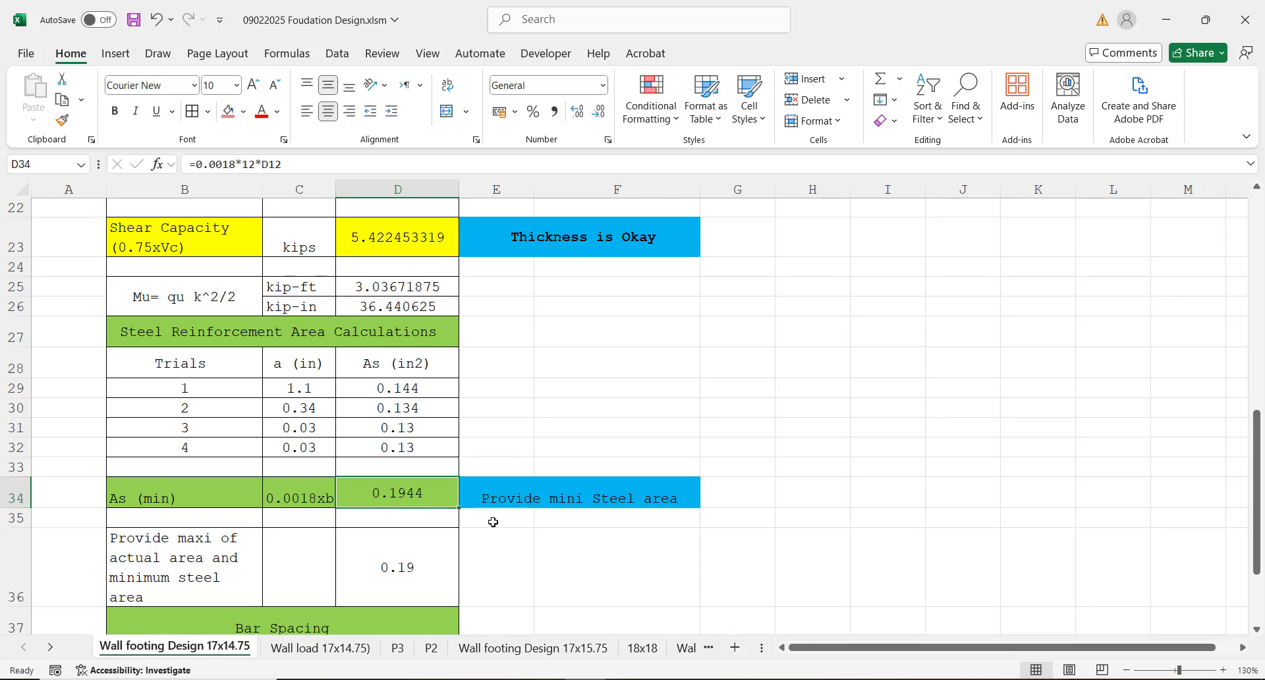
click(400, 558)
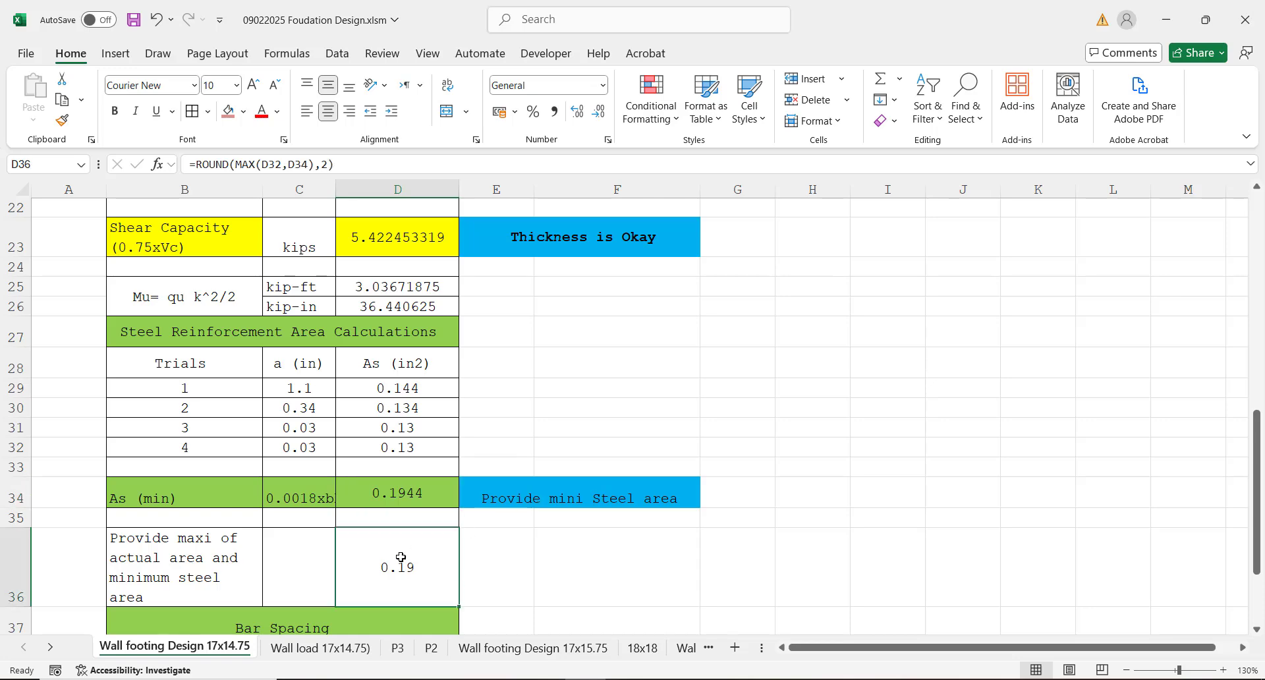
Step: Look over the Bar Spacing section and check the main bar spacing formula in cell D39
key(Down)
key(Down)
key(Down)
key(Down)
key(Down)
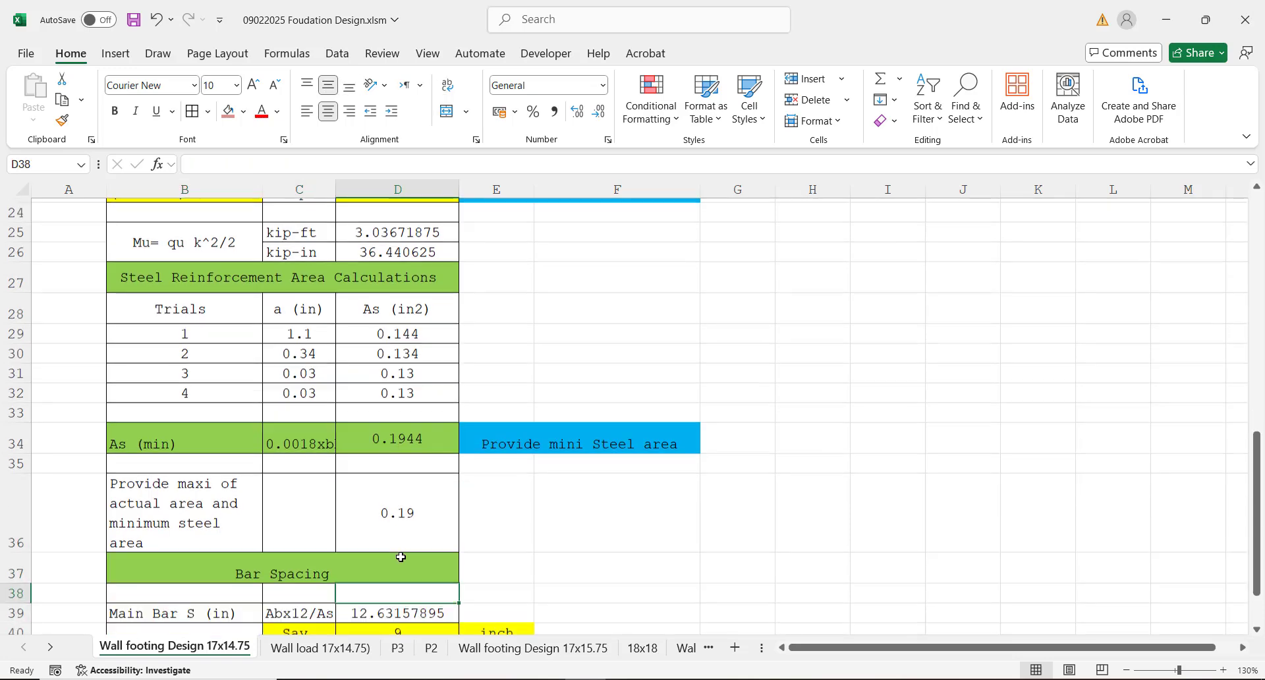
key(Down)
key(Down)
key(Down)
key(Down)
key(Down)
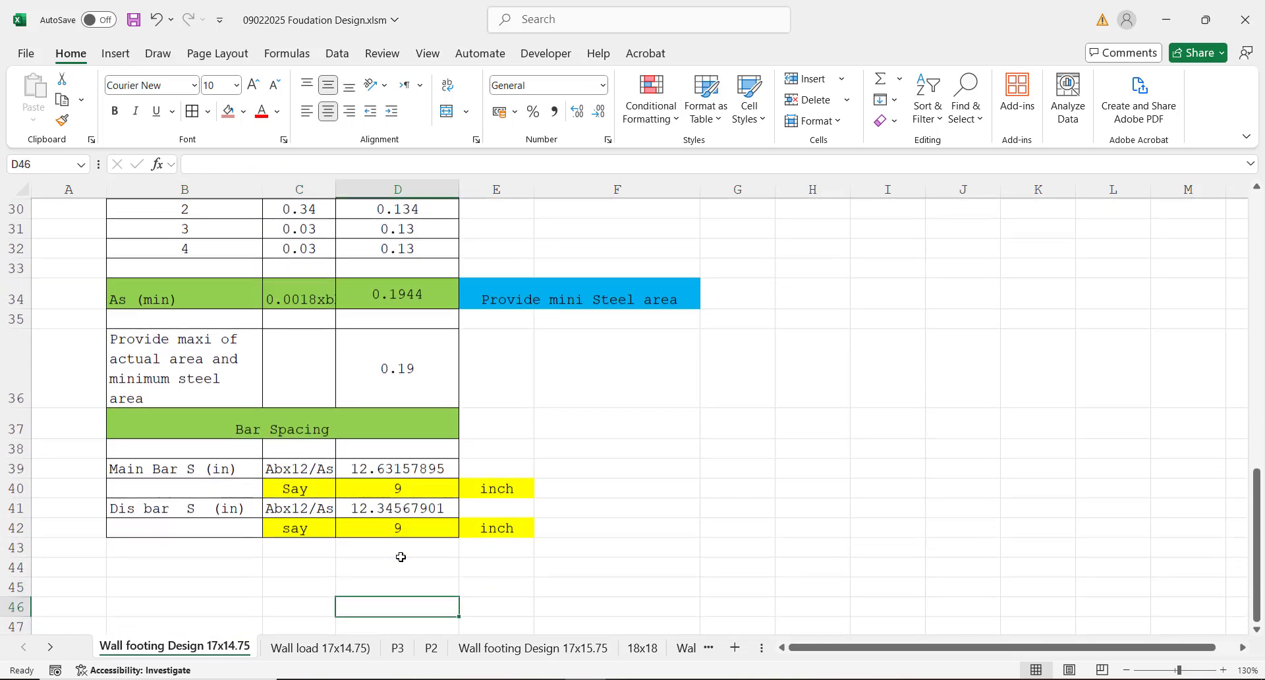
click(367, 468)
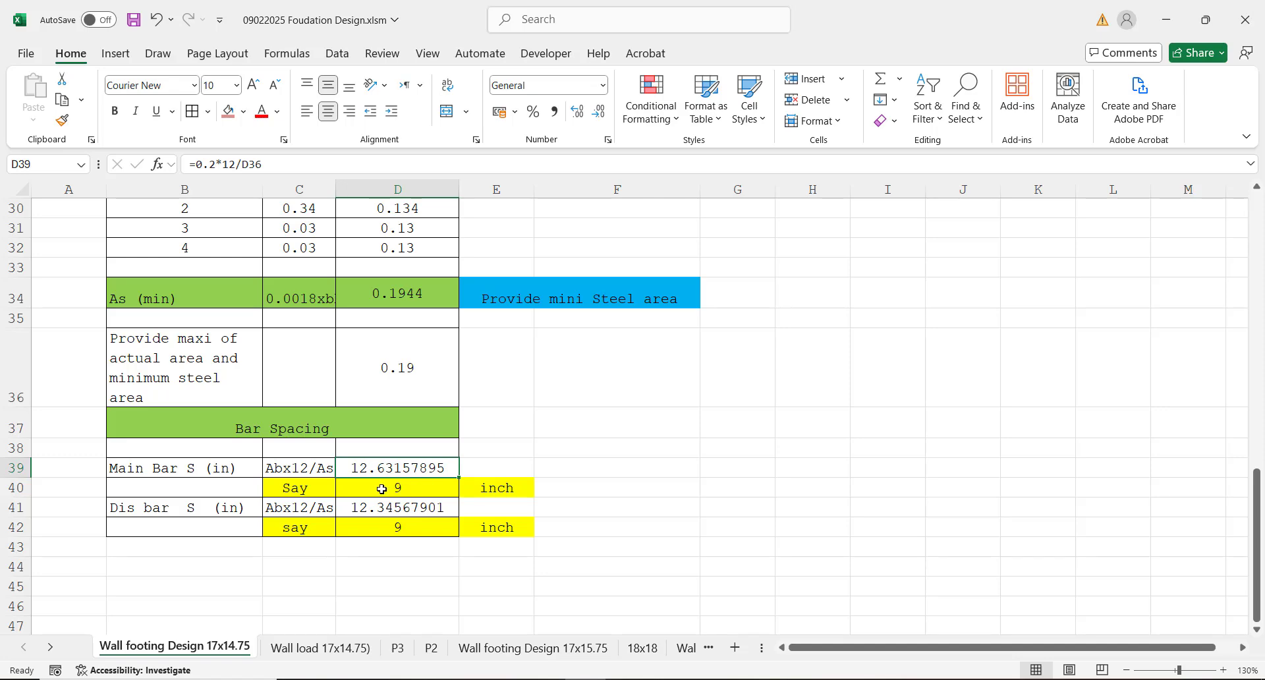
Step: Check the adopted main bar spacing in cell D40 and the distribution bar spacing formula and adopted value in cells D41 and D42
click(382, 490)
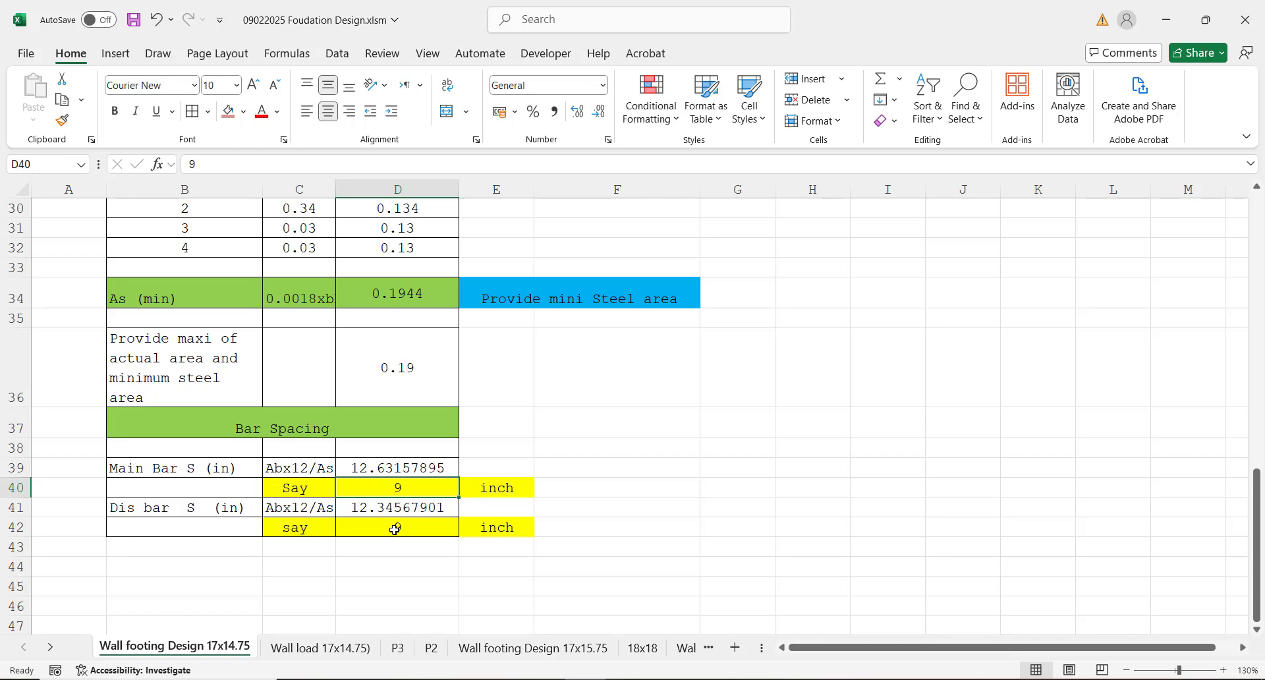
key(Down)
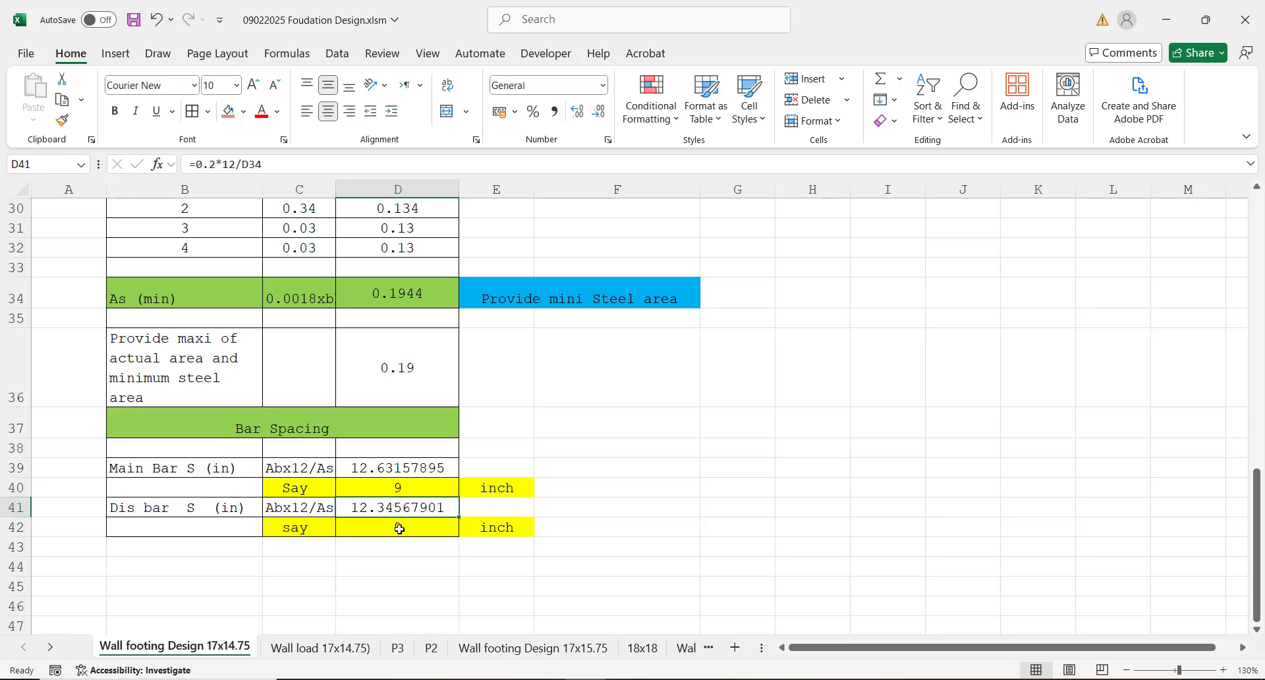
key(Down)
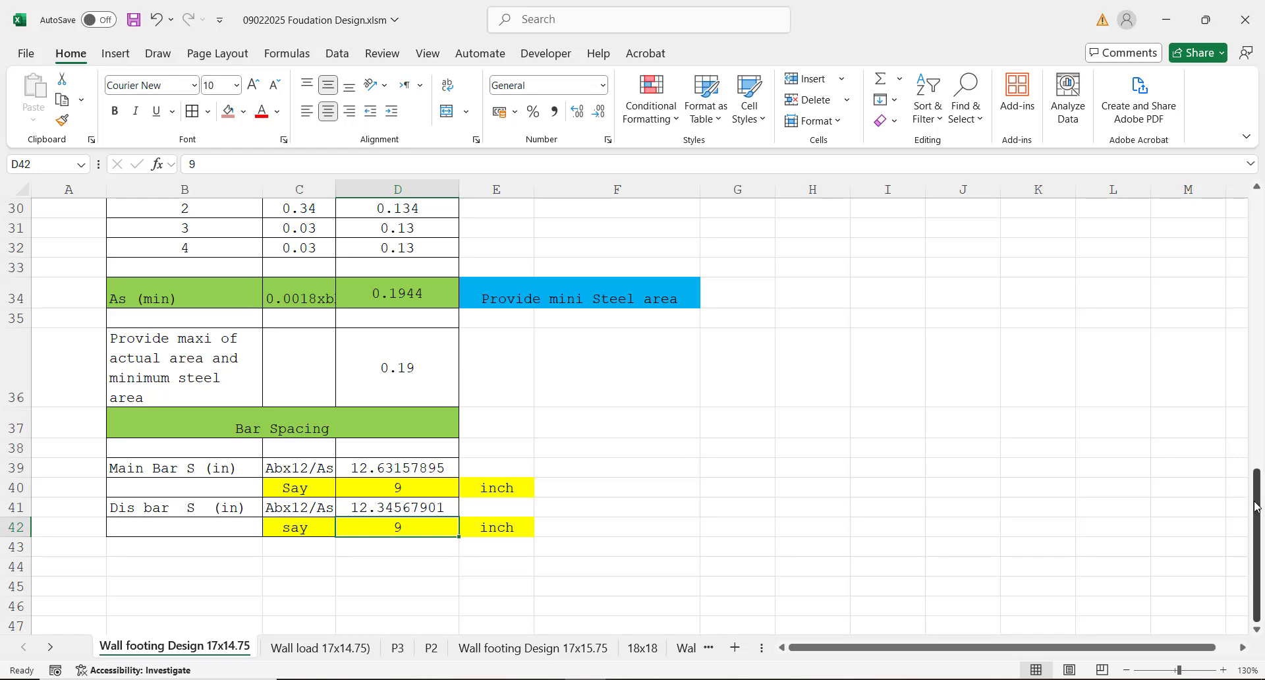
Step: Set the service dead load (SDL) in cell D5 to 8 kip/ft and the service live load (LL) in cell D6 to 2.25 kip/ft
drag(1257, 506, 1231, 222)
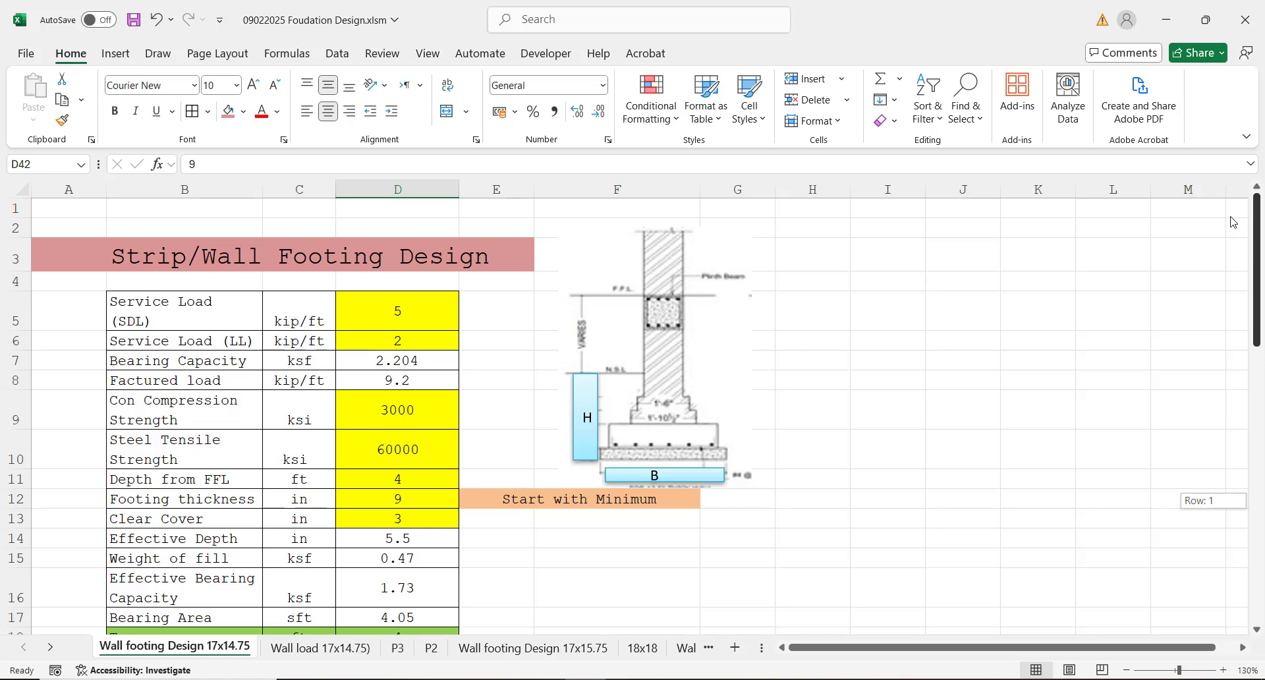
click(416, 307)
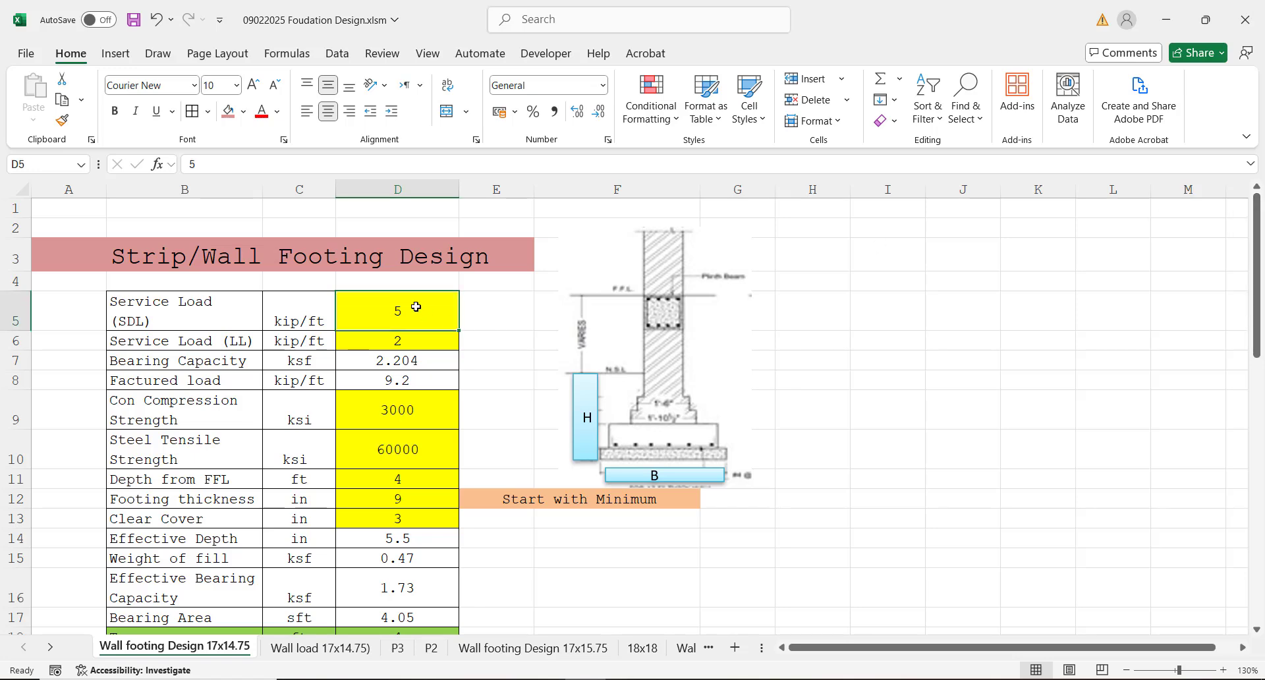
text(8)
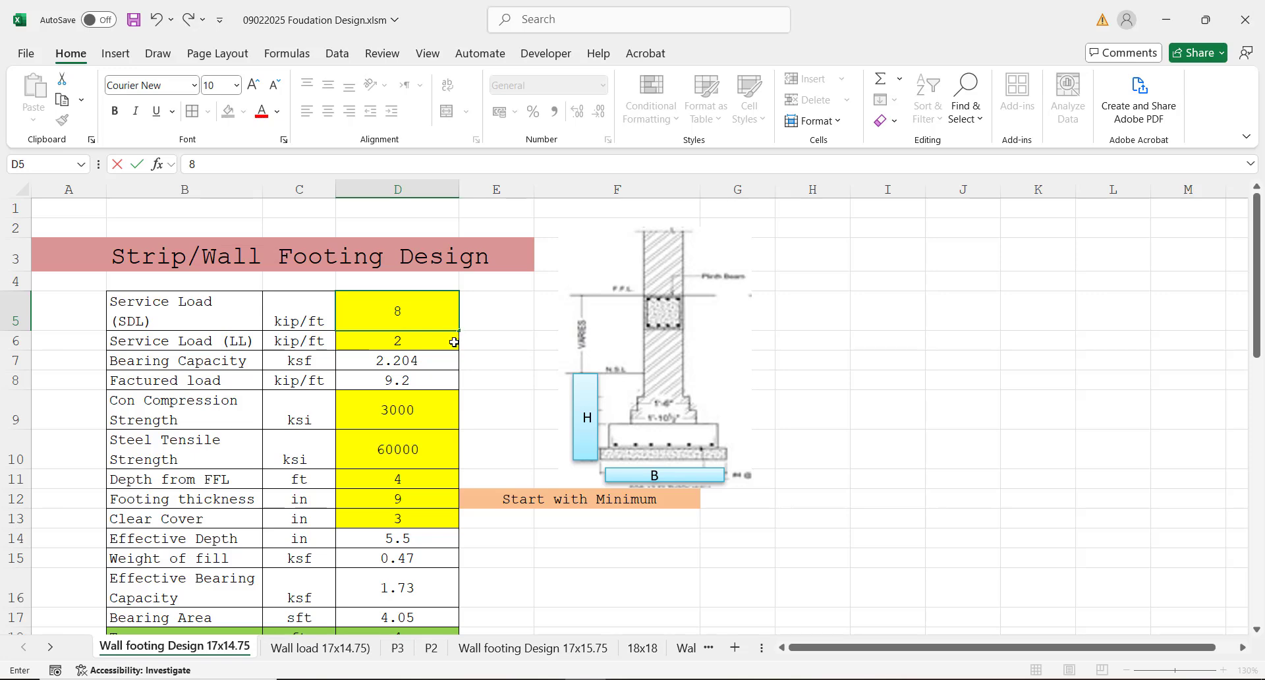
click(410, 344)
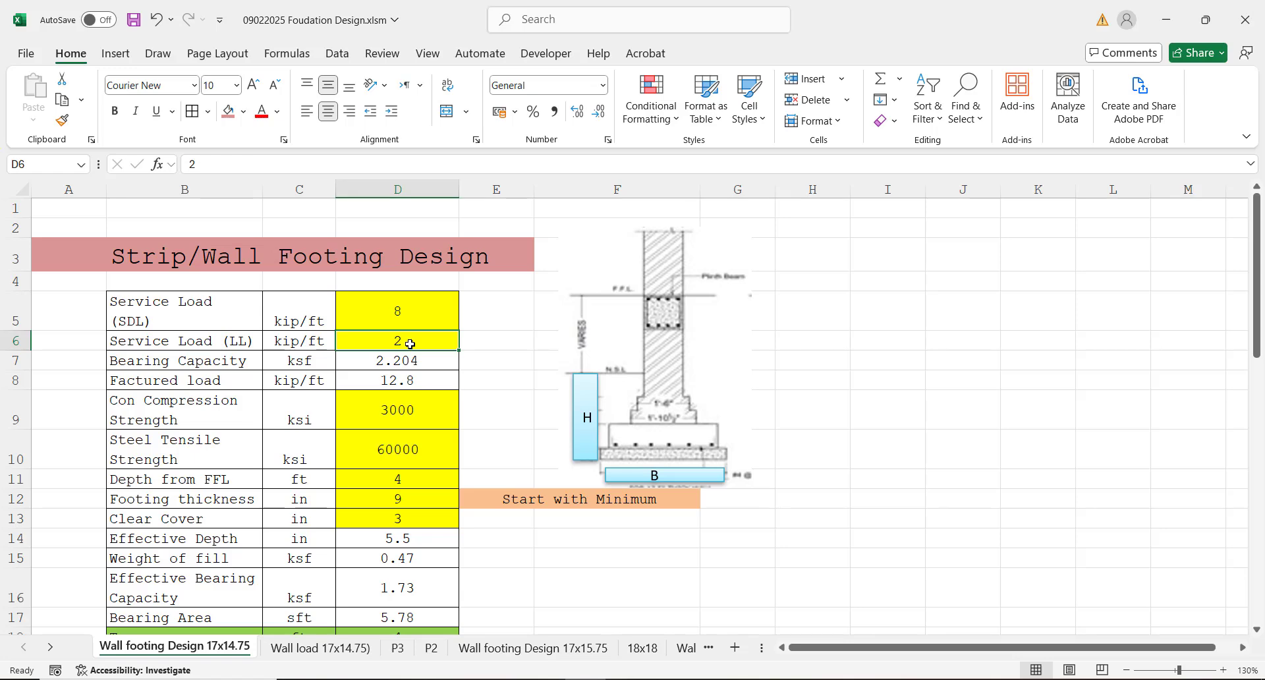
text(2.)
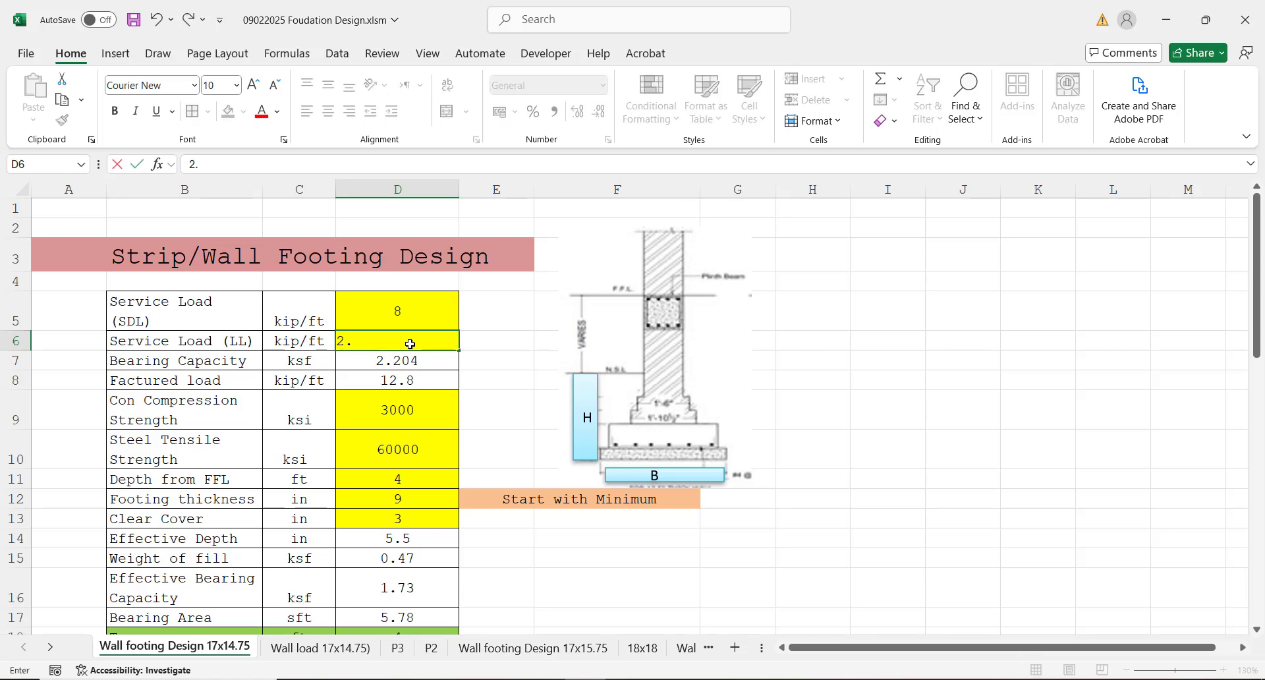
text(25)
click(413, 409)
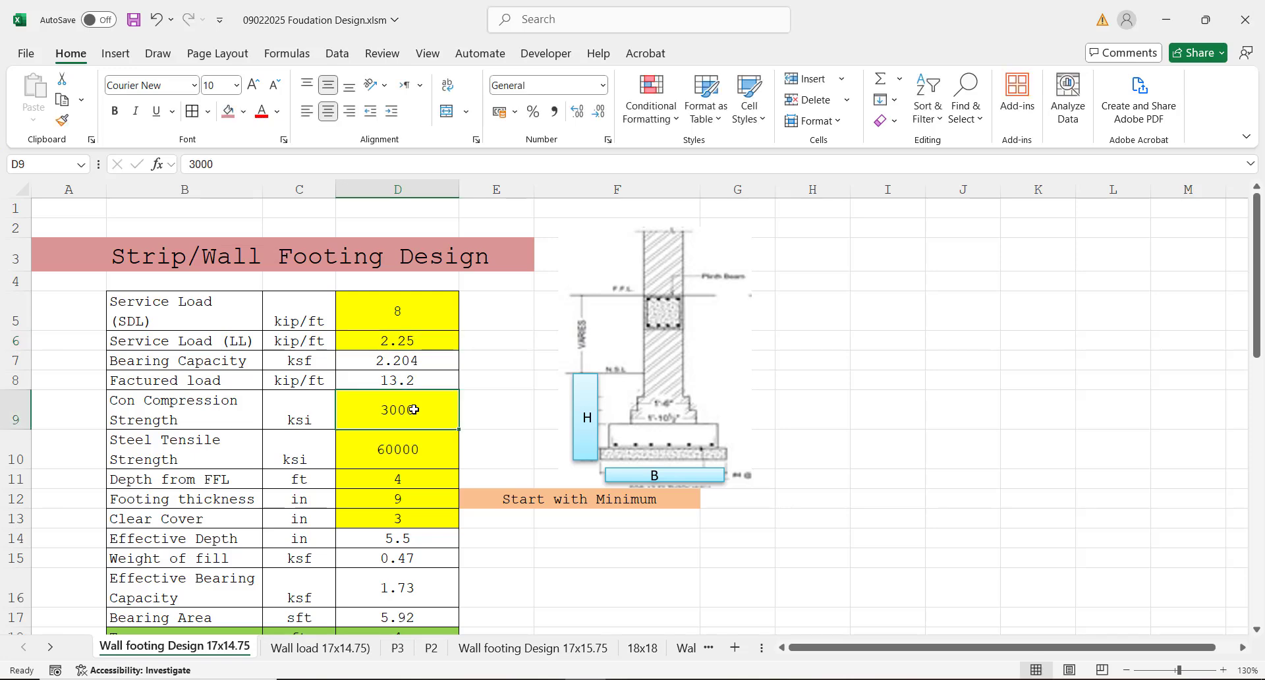
Step: Check the factored load formula in cell D8 and go through the material and footing inputs below it
key(Up)
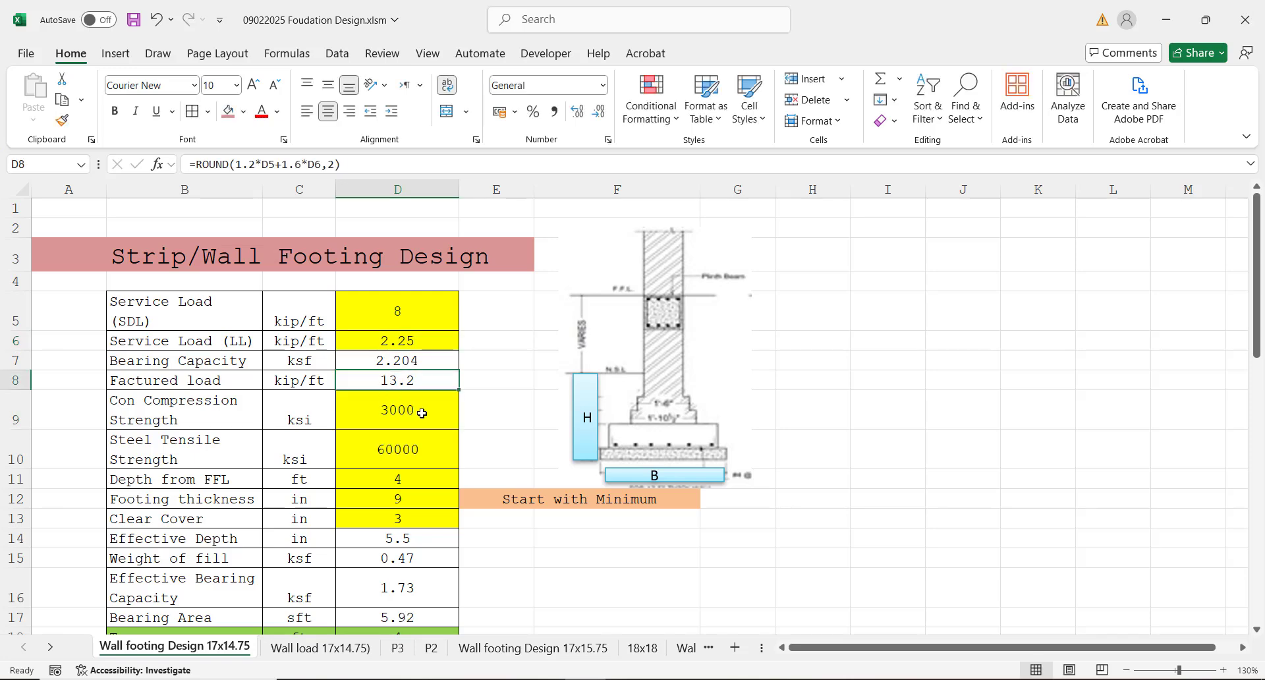
click(402, 421)
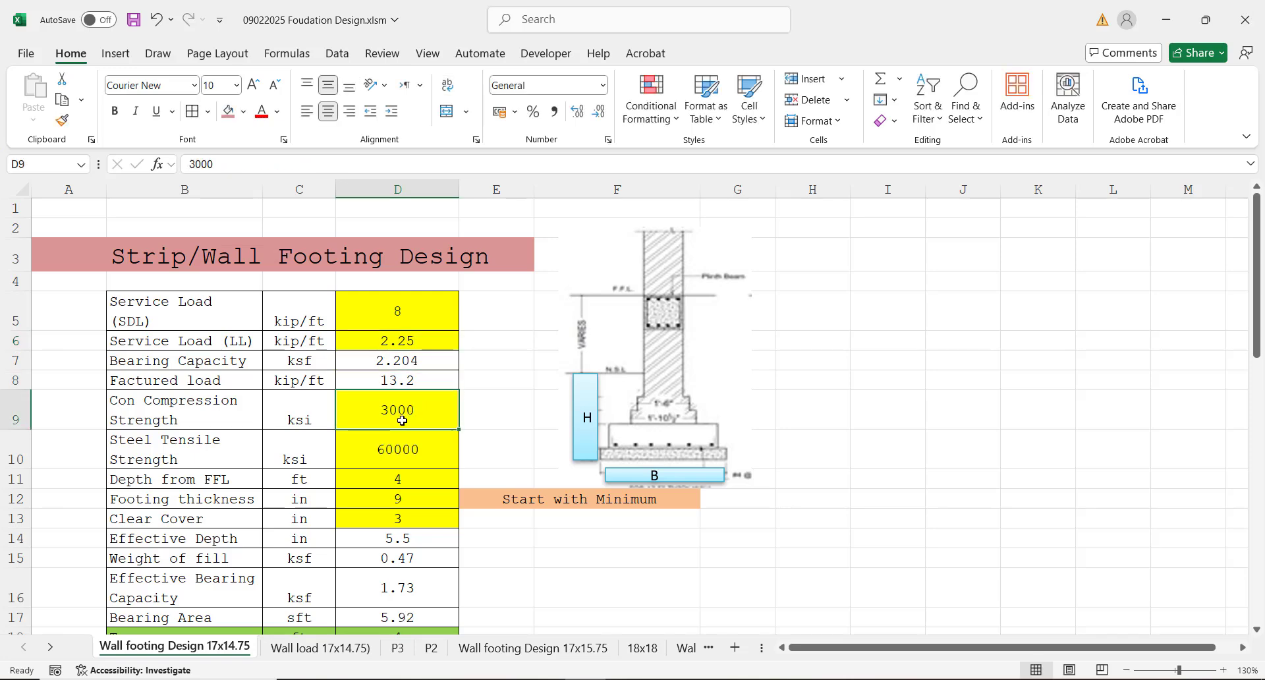
key(Down)
key(Down)
key(Down)
key(Down)
key(Down)
key(Down)
key(Down)
key(Down)
key(Down)
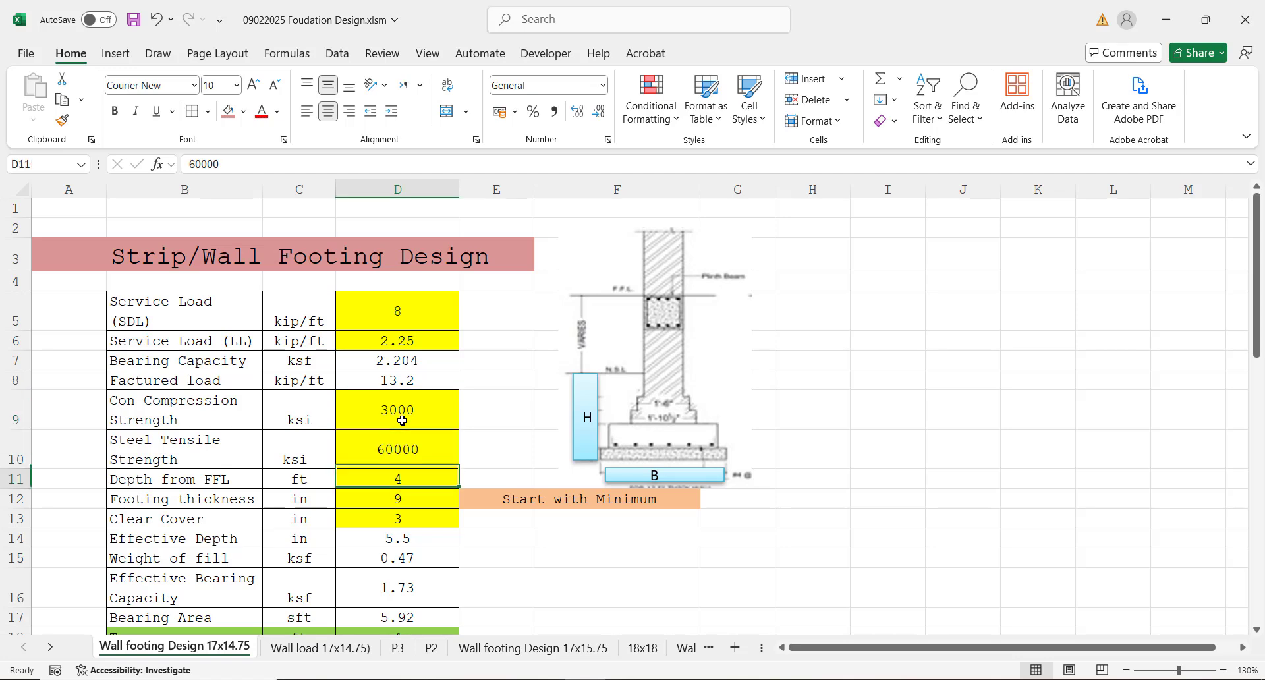
key(Down)
key(Down)
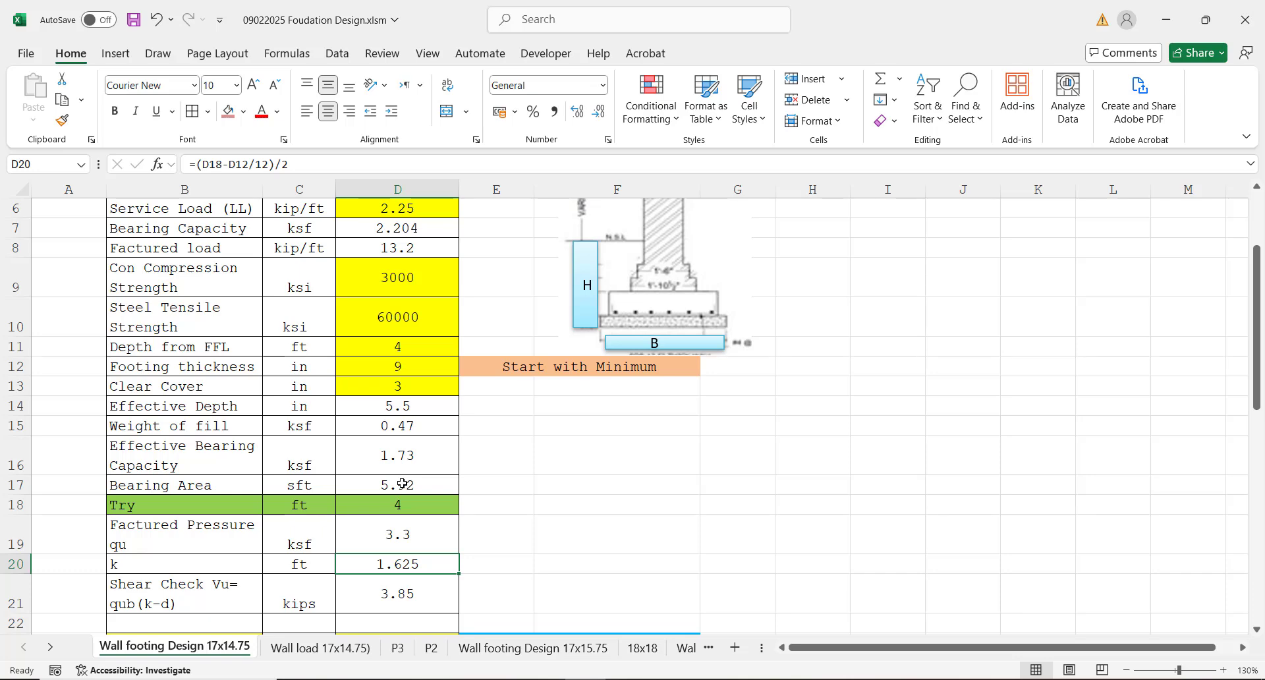
Step: Compare with the required bearing area in cell D17 and set the trial footing width in cell D18 to 6 ft
click(408, 484)
click(396, 502)
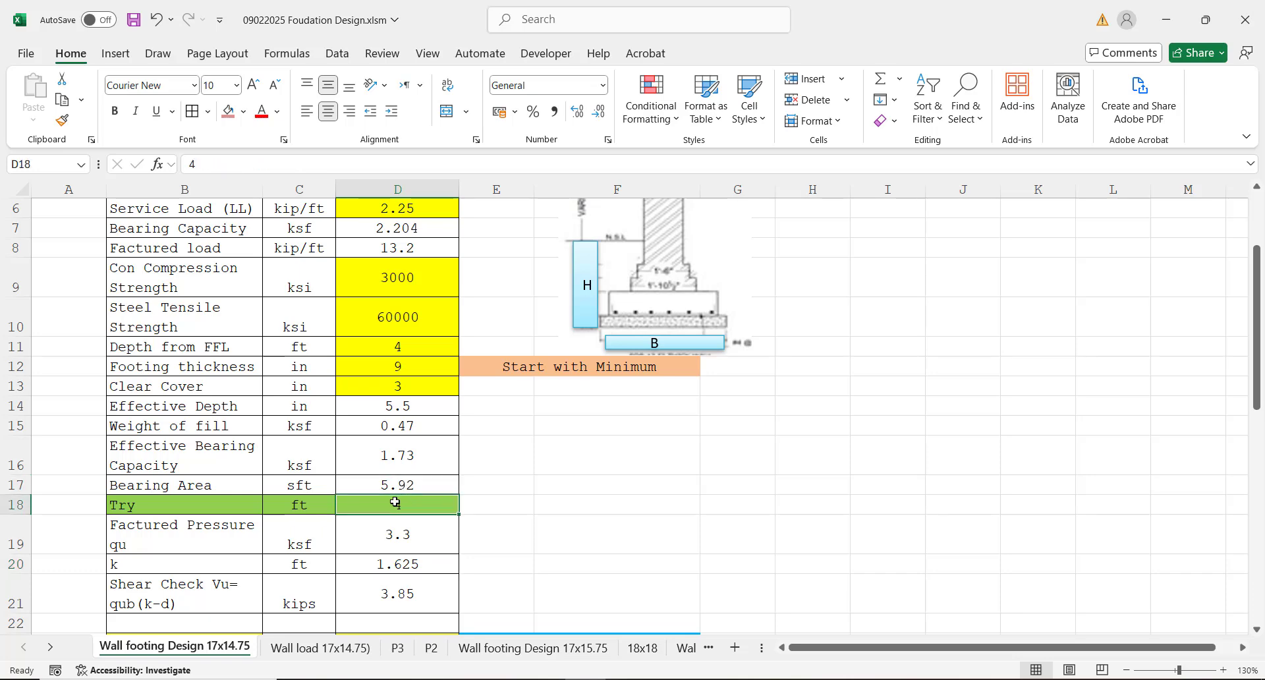
text(6)
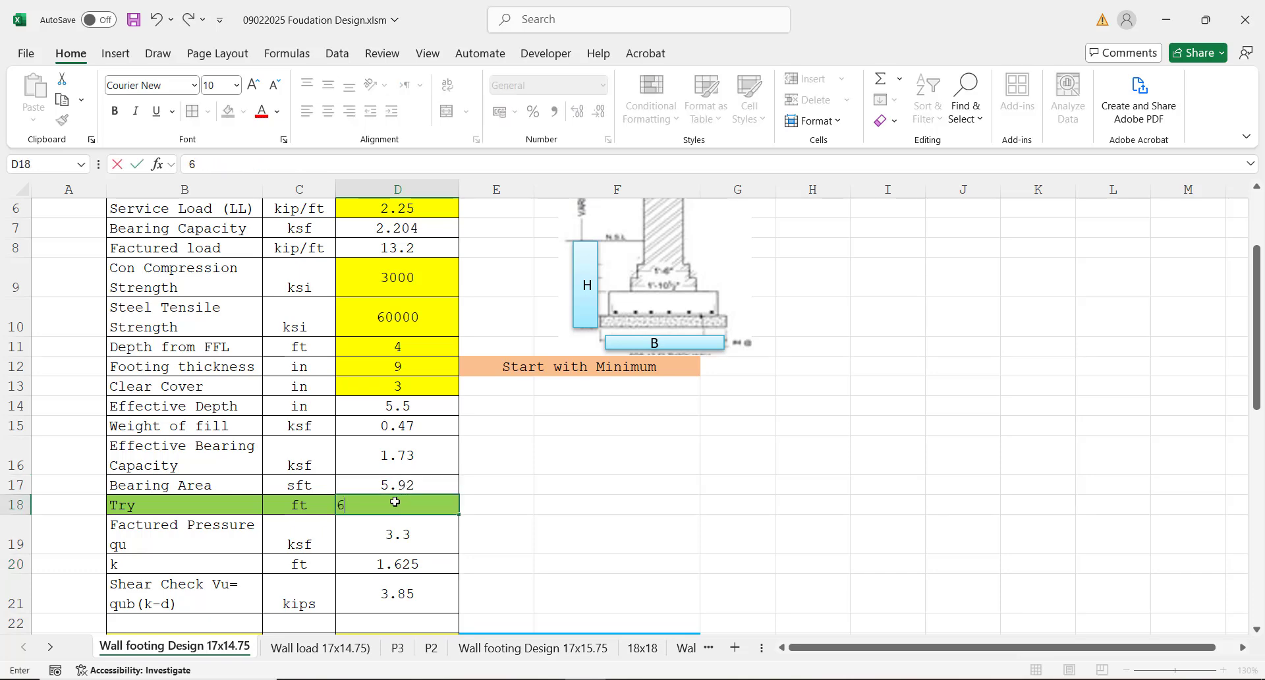
key(Return)
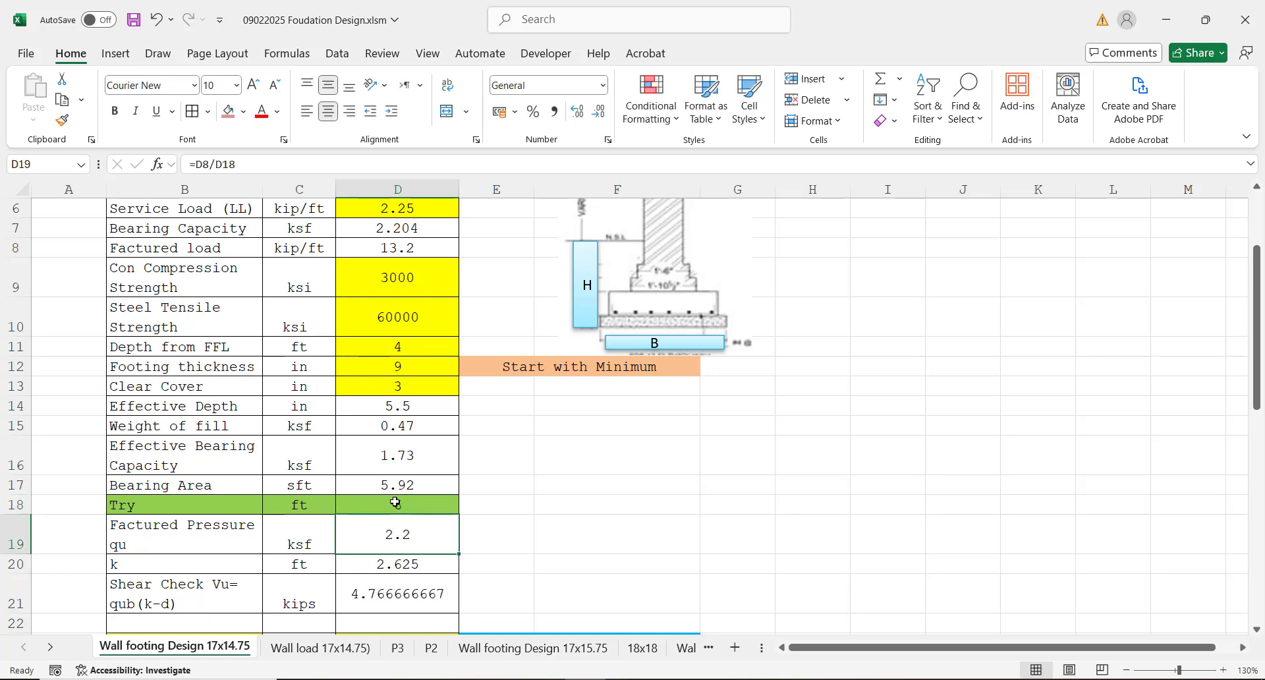
Step: Review the shear check, the shear capacity formula in cell D23 and the thickness check formula in cell E23
key(Down)
key(Down)
key(Down)
key(Down)
key(Down)
key(Down)
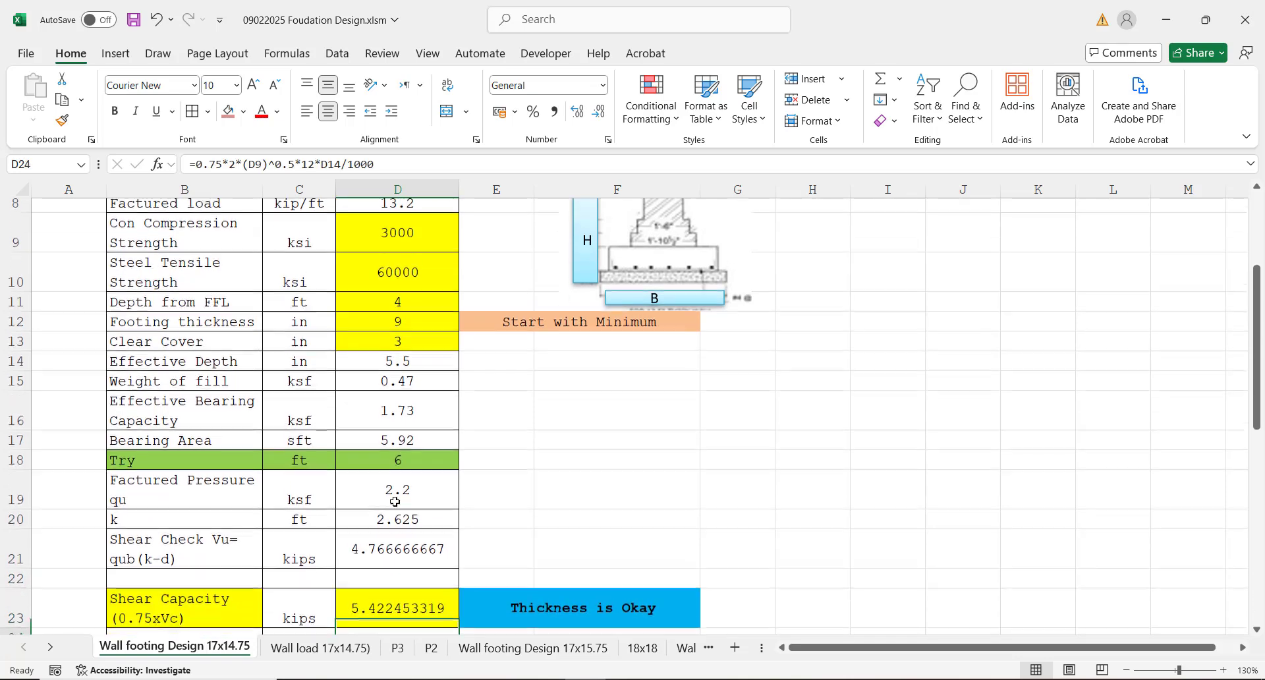
key(Down)
key(Down)
key(Down)
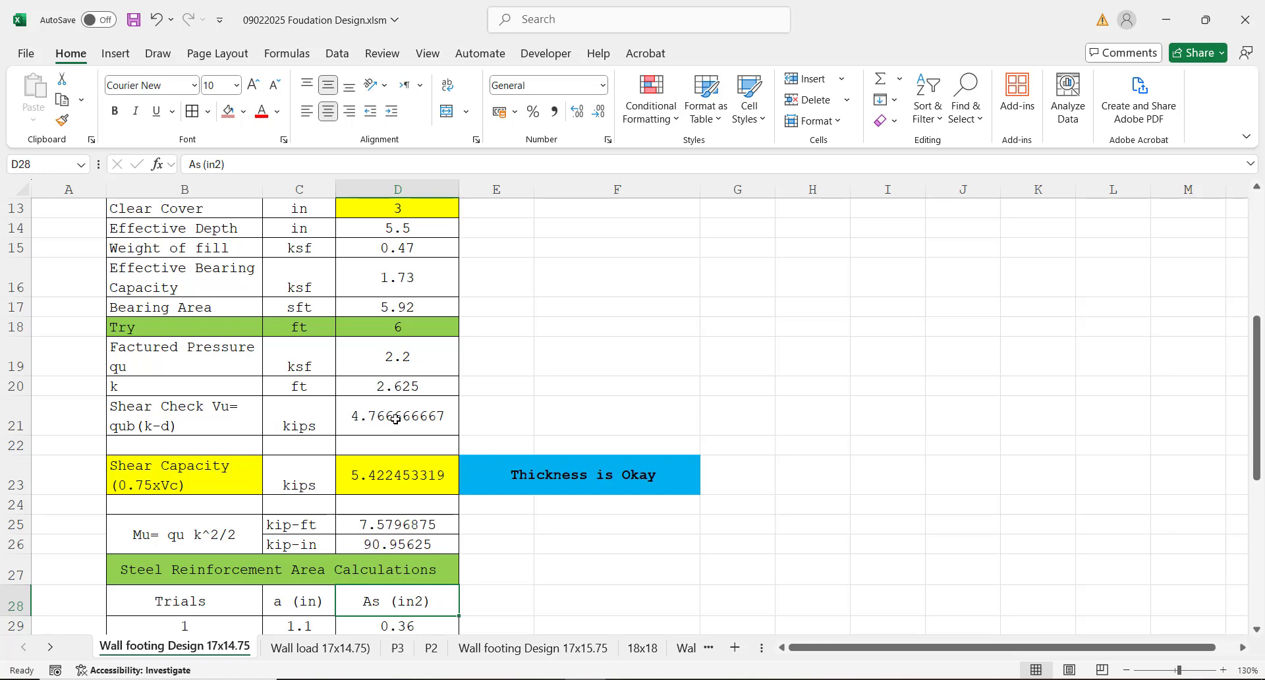
click(371, 478)
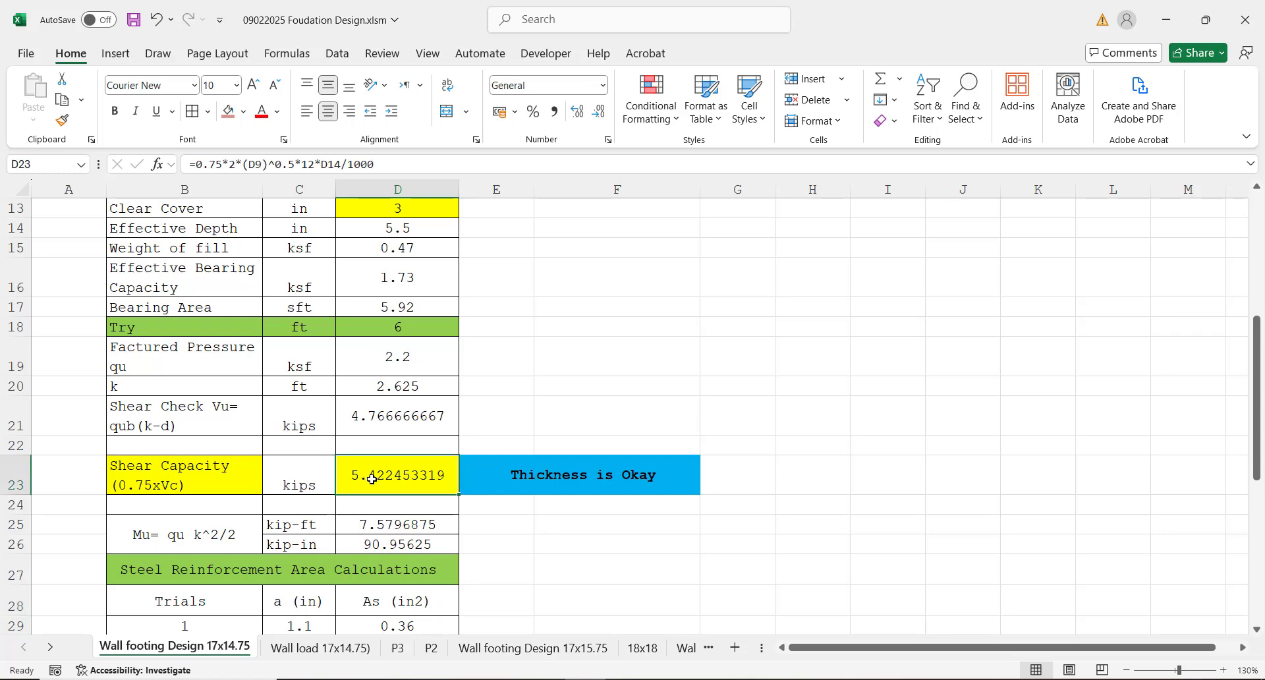
click(526, 477)
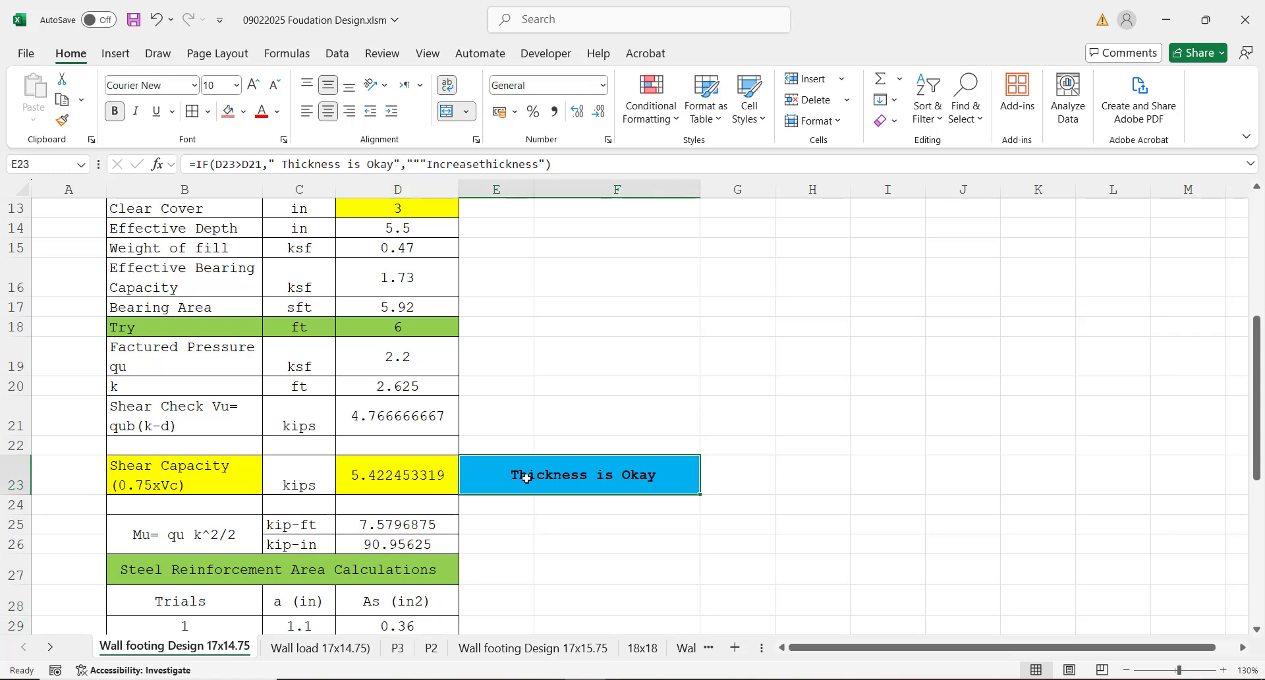
Step: Go through the moment, steel area trials, minimum steel area and governing steel area down to the main bar spacing in cell D39
click(397, 502)
key(Down)
key(Down)
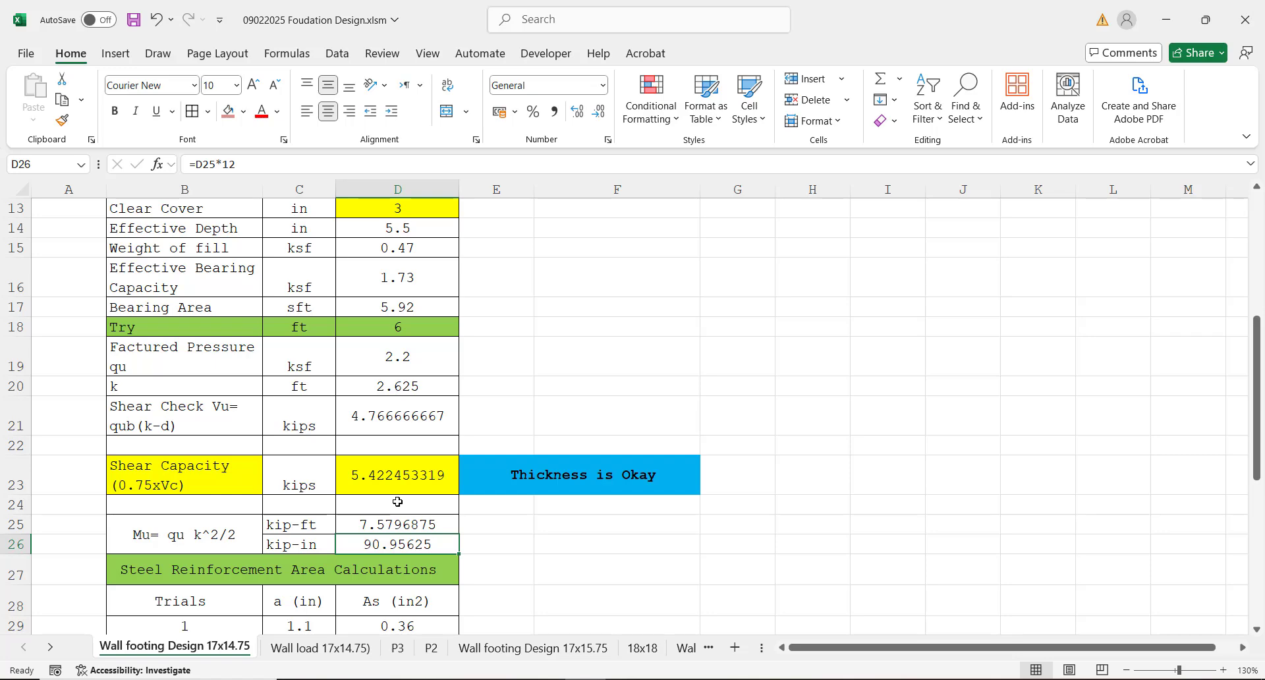
key(Down)
key(Down)
key(Down)
key(Down)
key(Down)
key(Down)
key(Down)
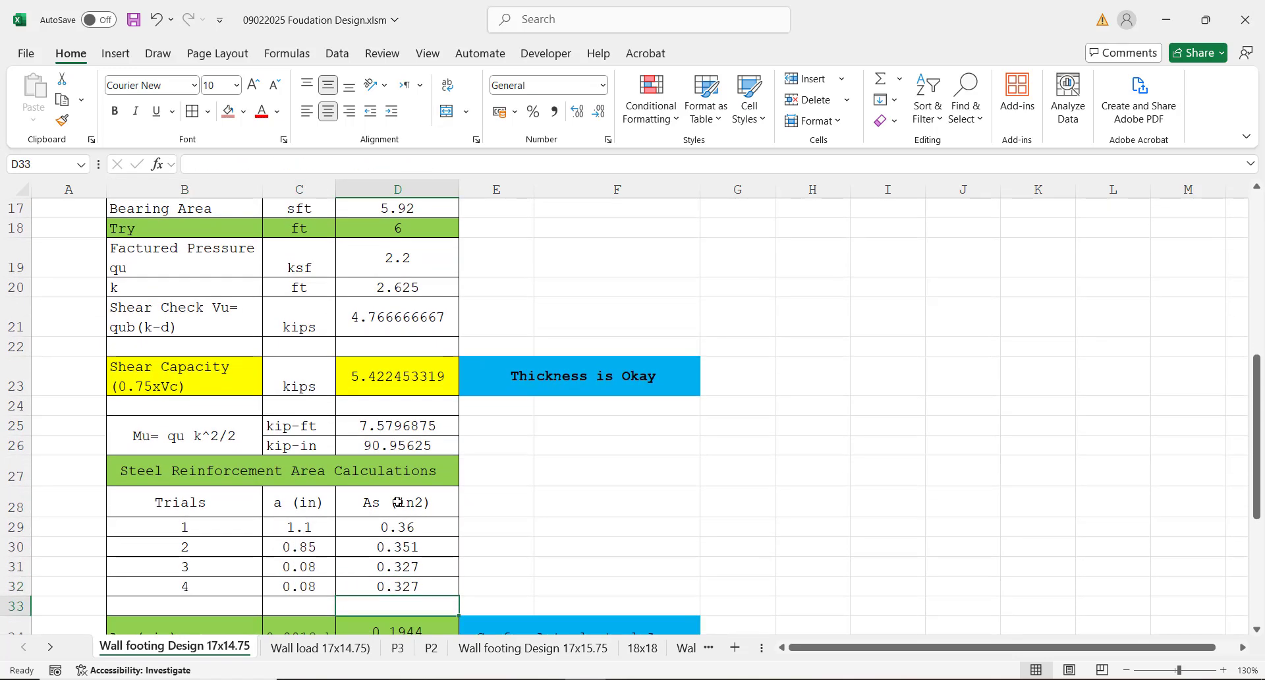
key(Down)
key(Down)
key(Down)
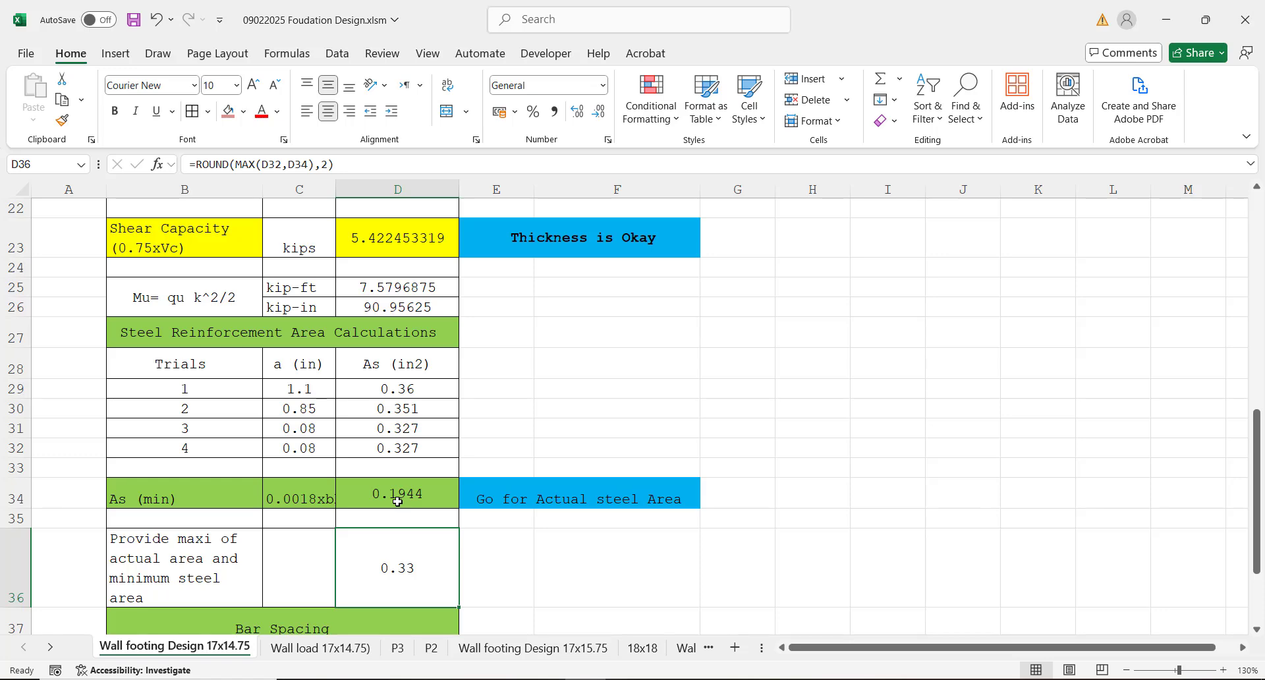
key(Down)
key(Down)
key(Down)
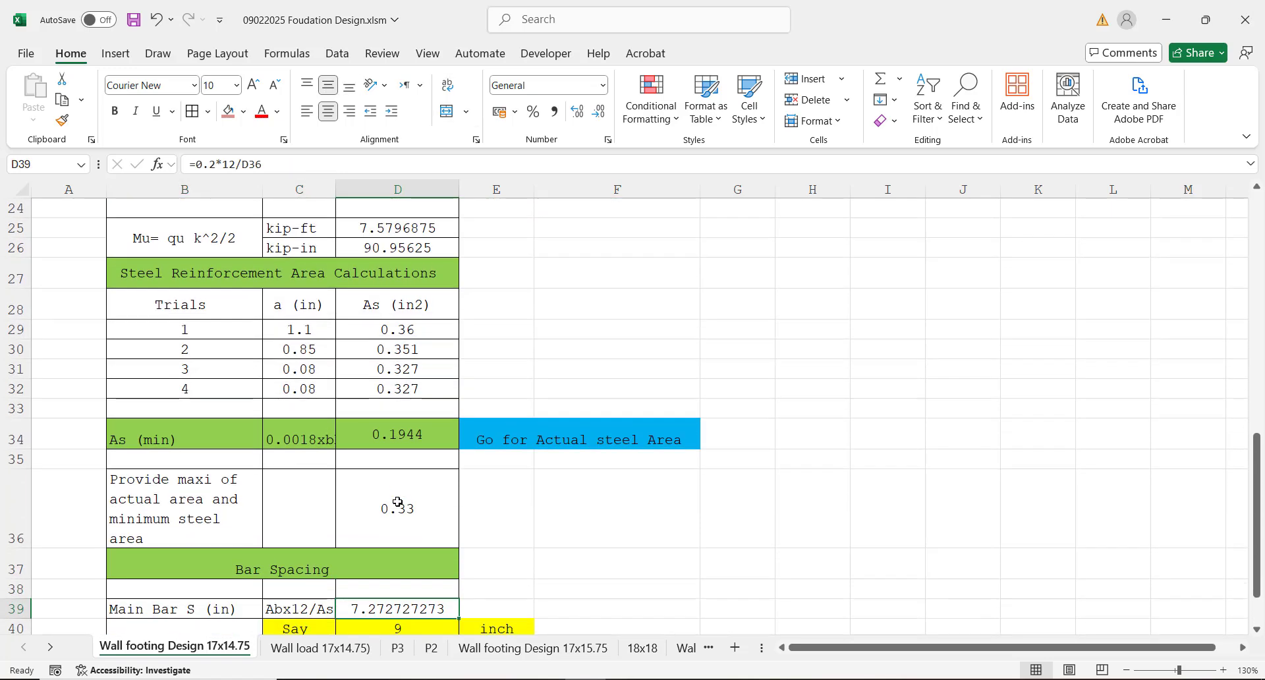
Step: Check the fourth trial's steel area in cell D32 against the governing area in cell D36, and look over the Bar Spacing section
click(396, 389)
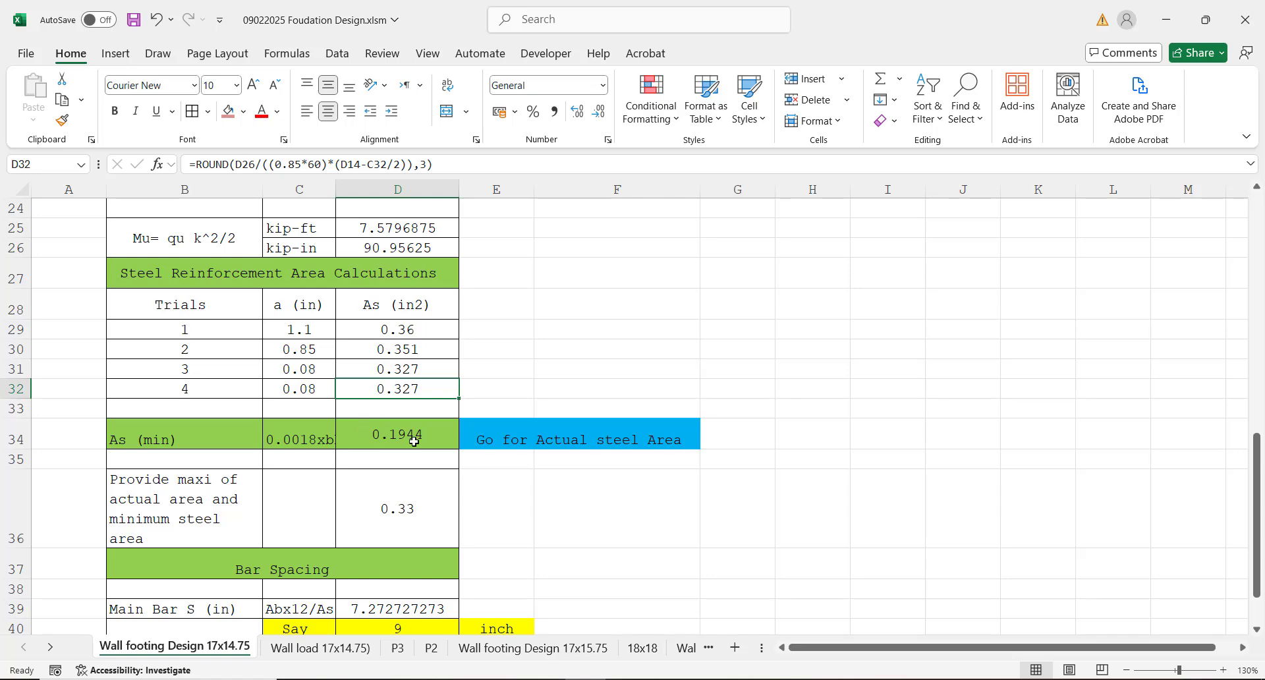
click(402, 509)
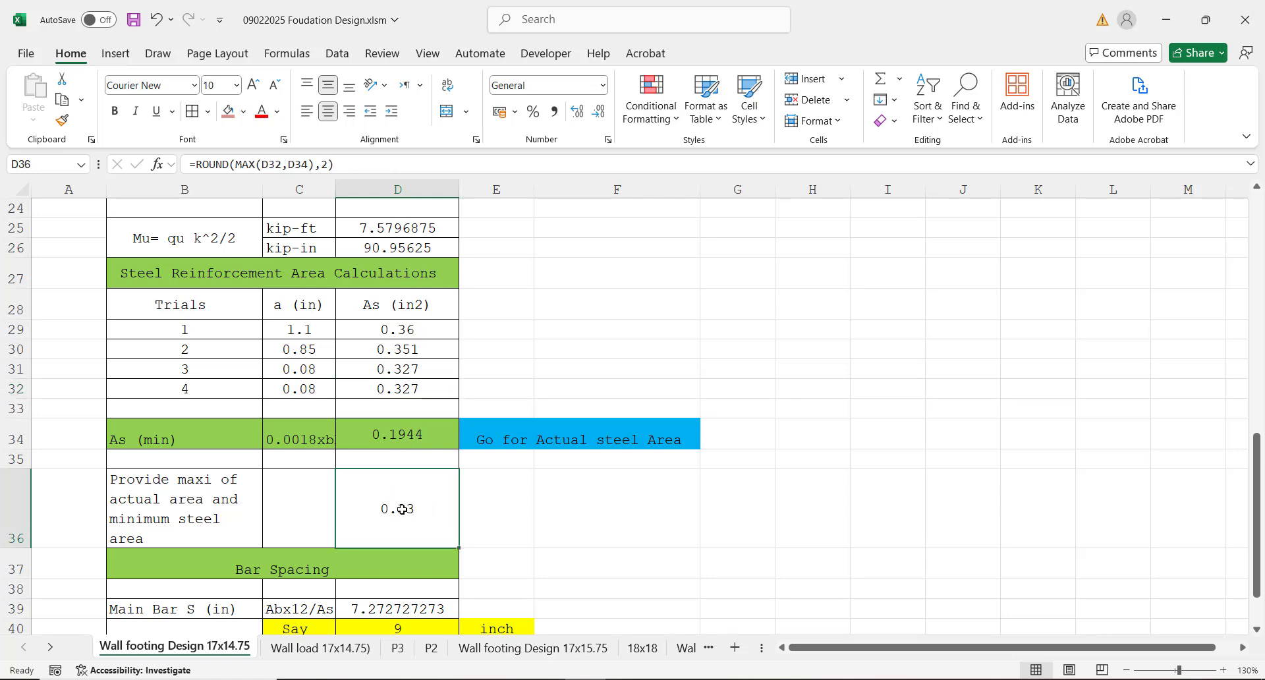
key(Down)
key(Down)
key(Down)
key(Down)
key(Down)
key(Down)
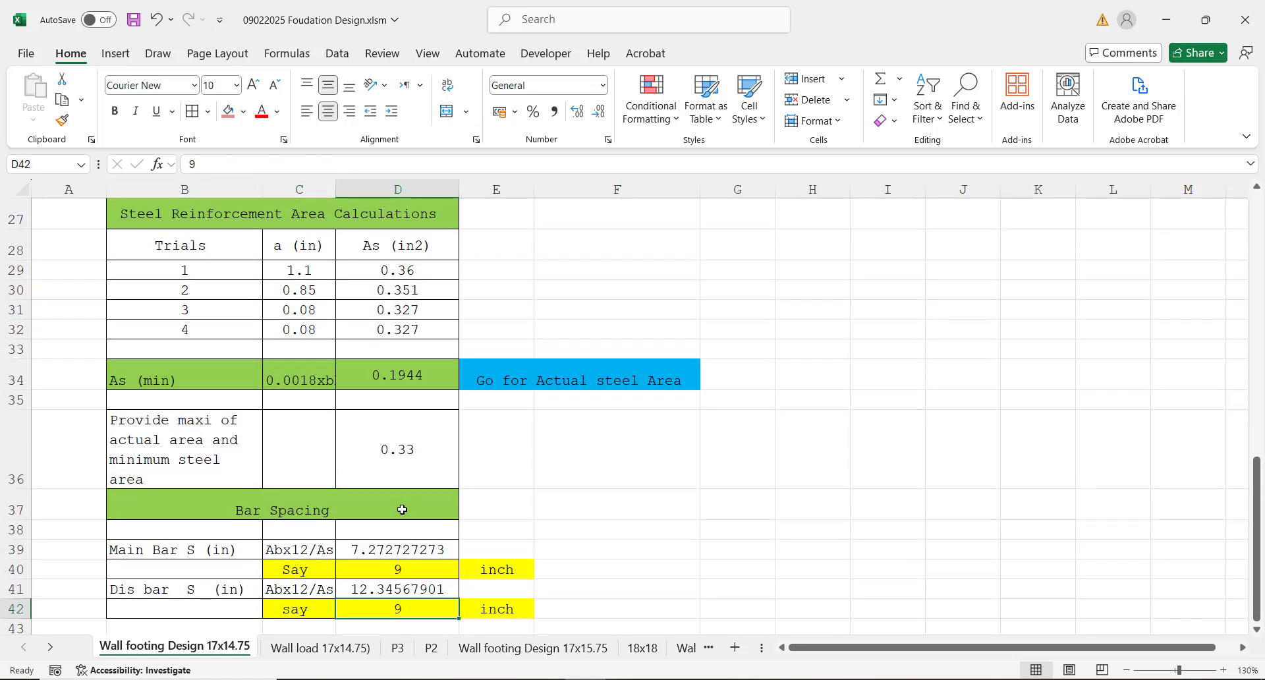
key(Down)
key(Down)
key(Down)
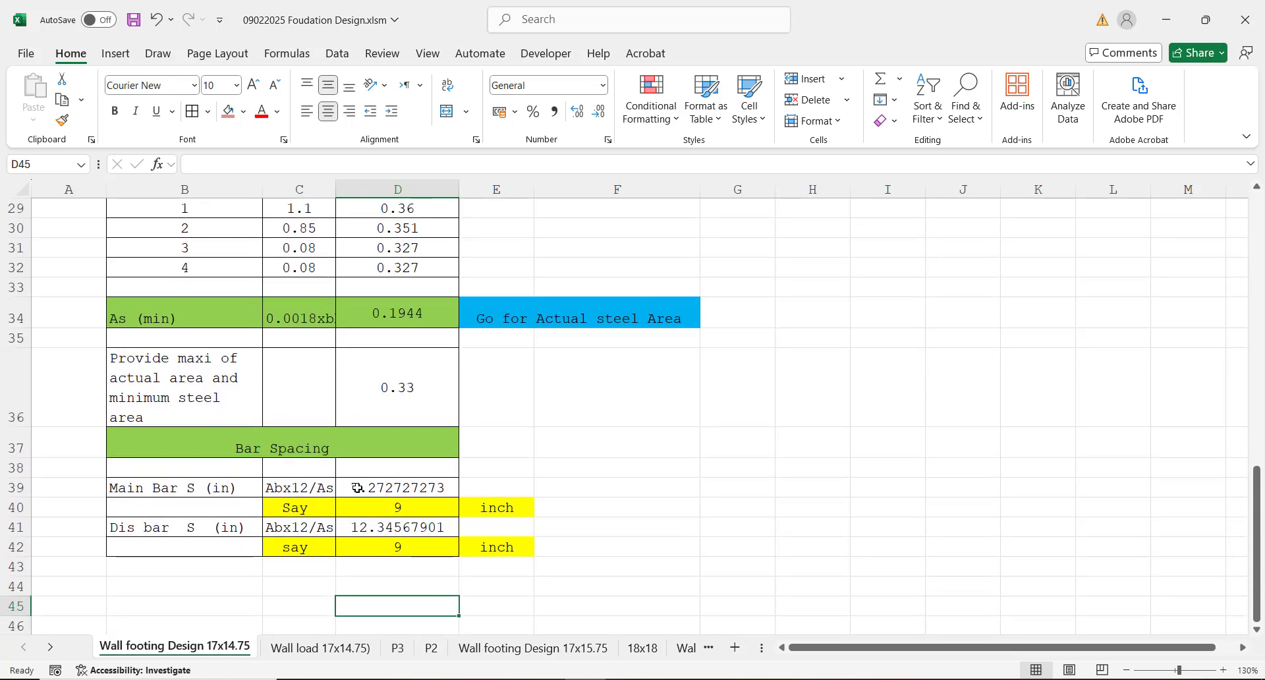
Step: Check the calculated main bar spacing in cell D39 and set the adopted spacing in cell D40 to 6 inches
click(358, 488)
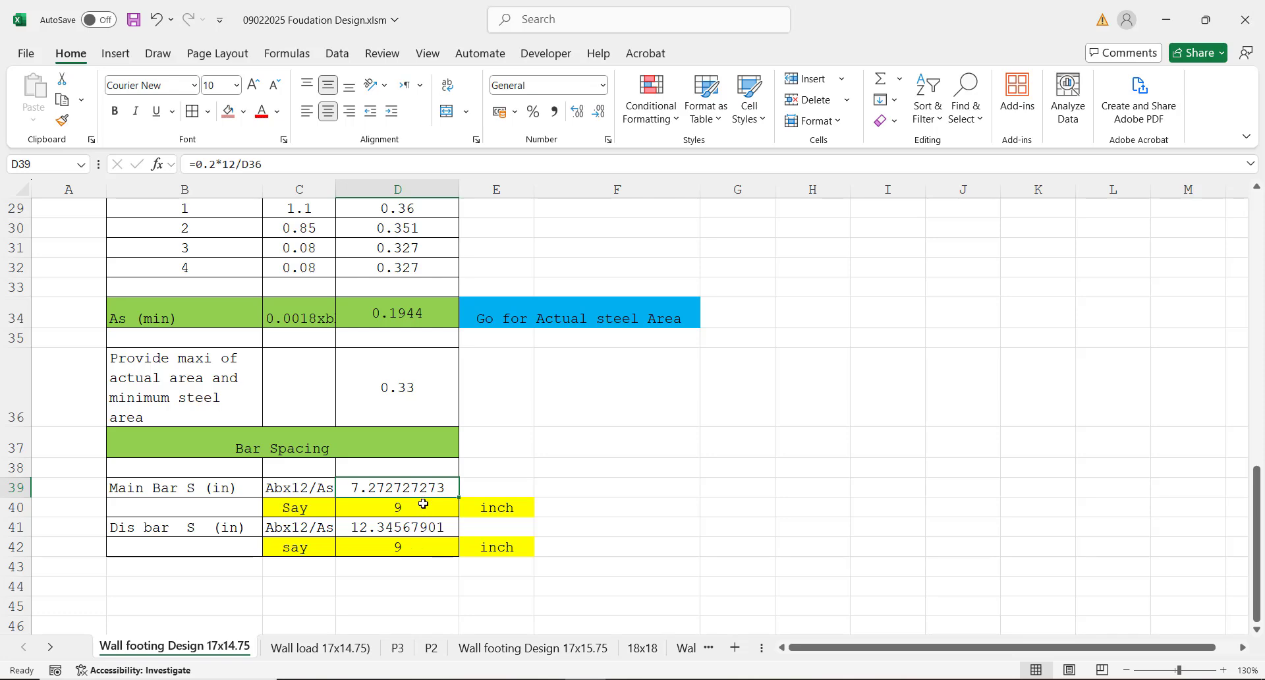
click(398, 509)
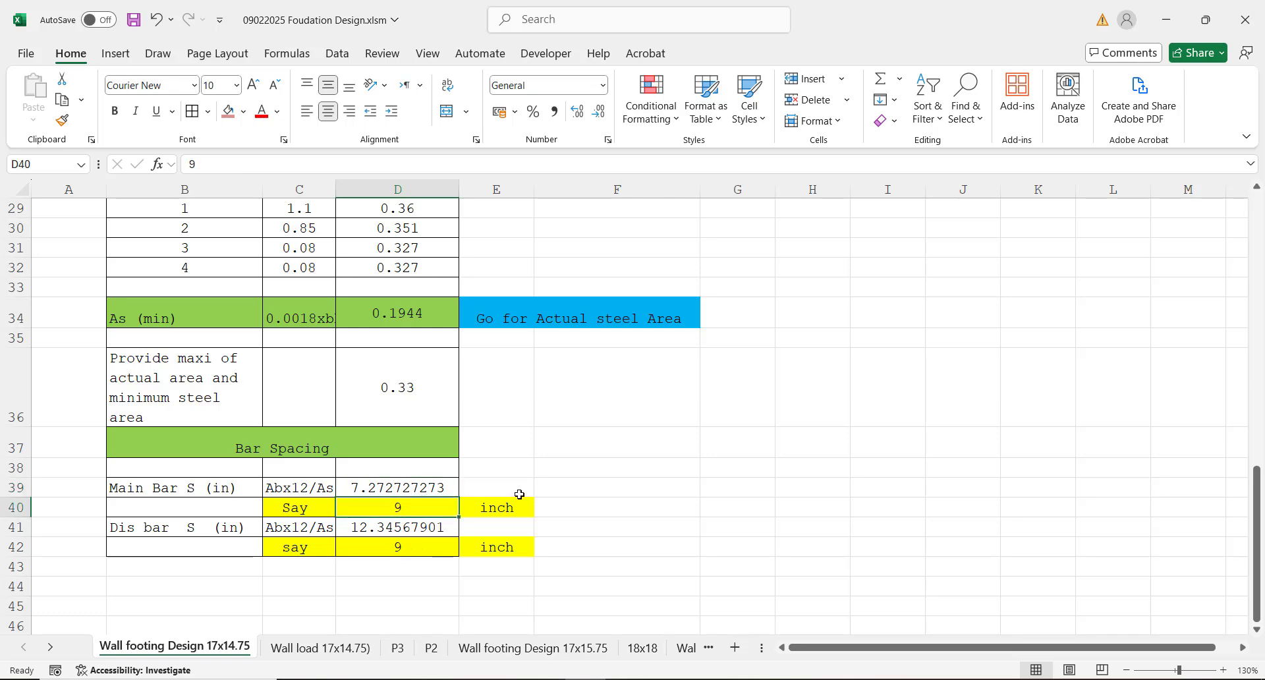
text(6)
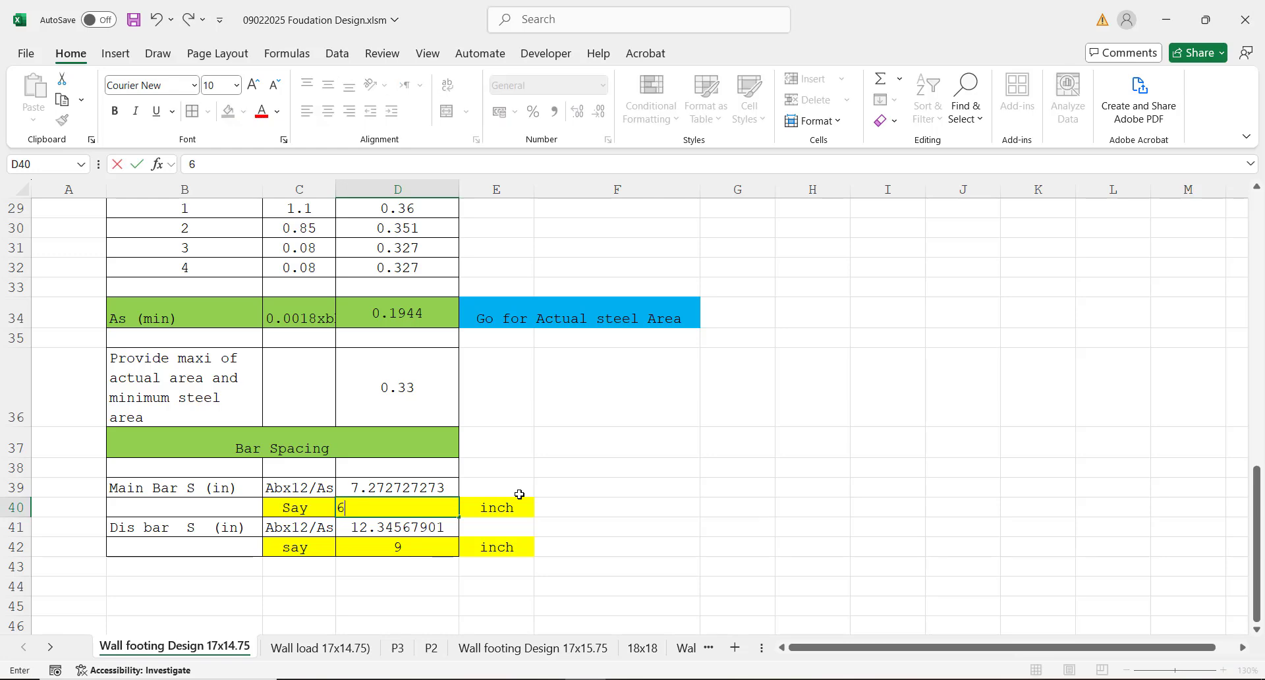
click(749, 452)
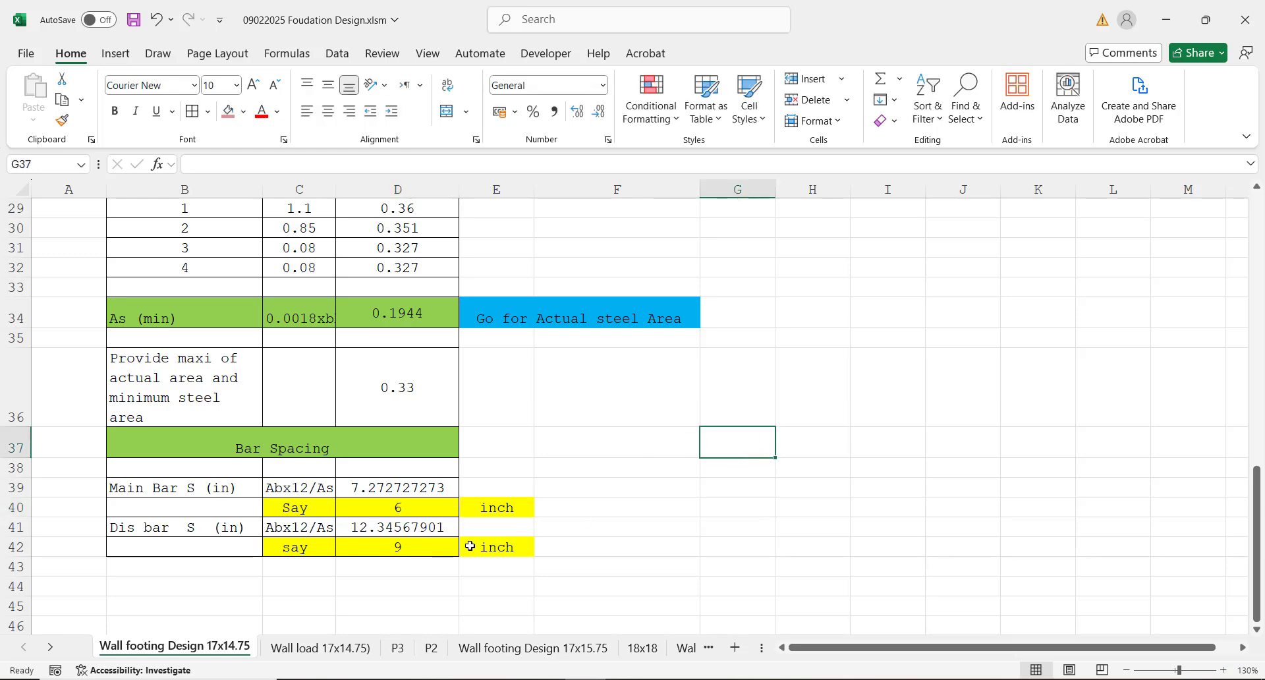
Step: Check the adopted distribution bar spacing in cell D42 and return to the service dead load in cell D5
click(399, 548)
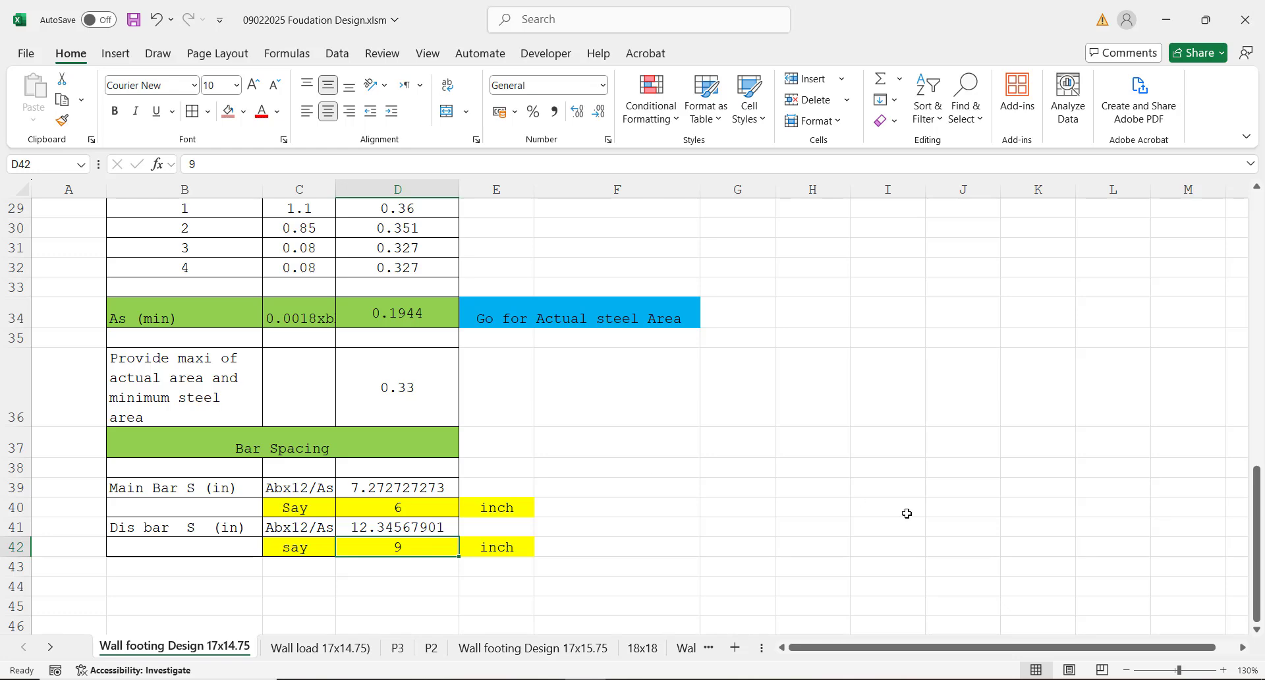
drag(1255, 507, 1192, 233)
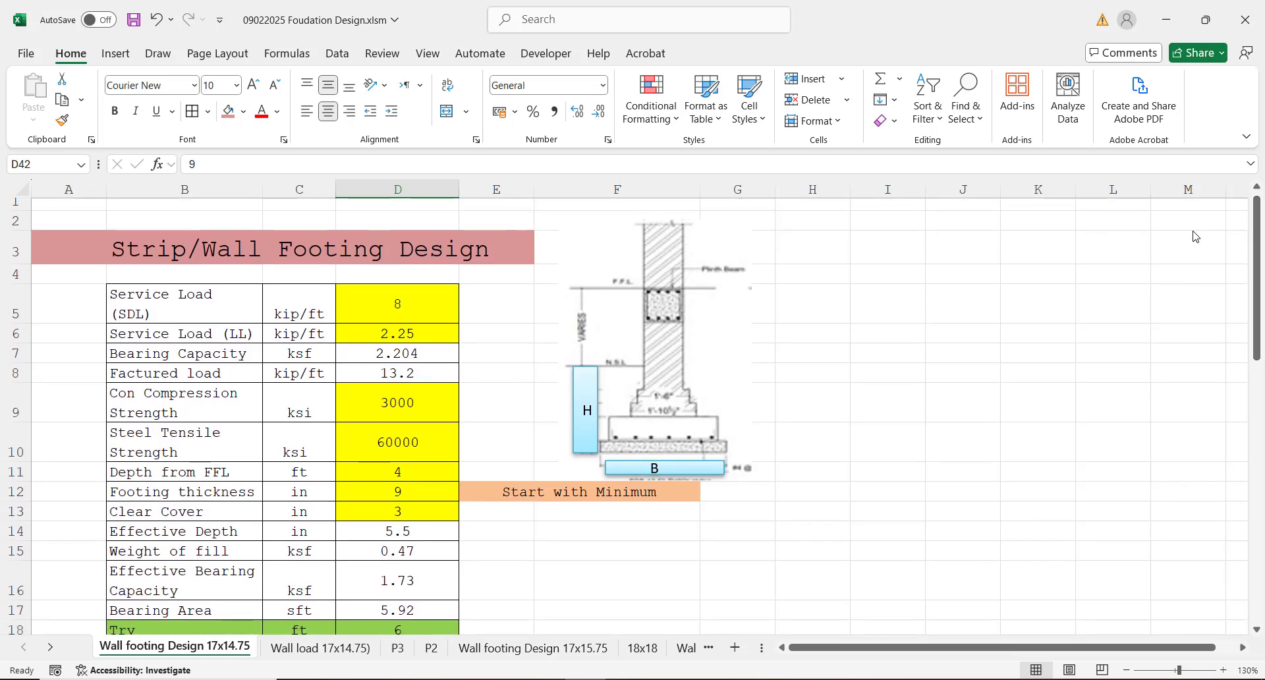
click(391, 298)
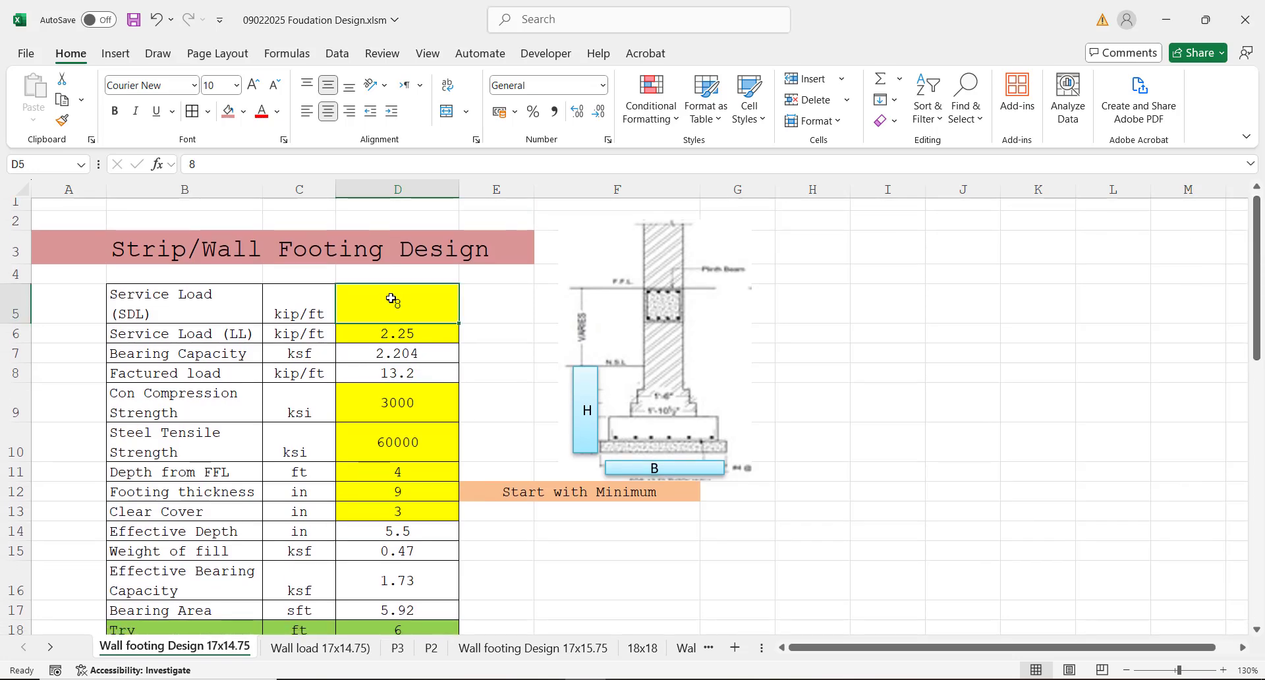
Step: Set the service dead load in cell D5 to 10 kip/ft and the service live load in cell D6 to 1.6 kip/ft
click(374, 334)
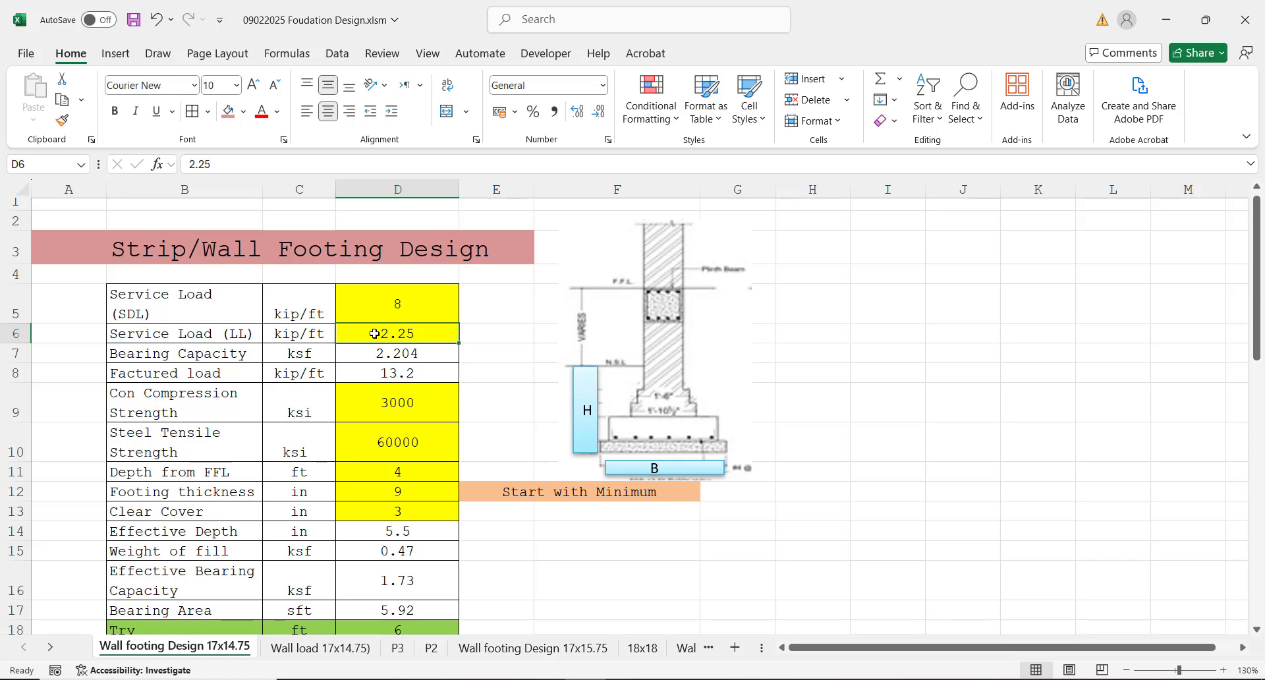
click(386, 301)
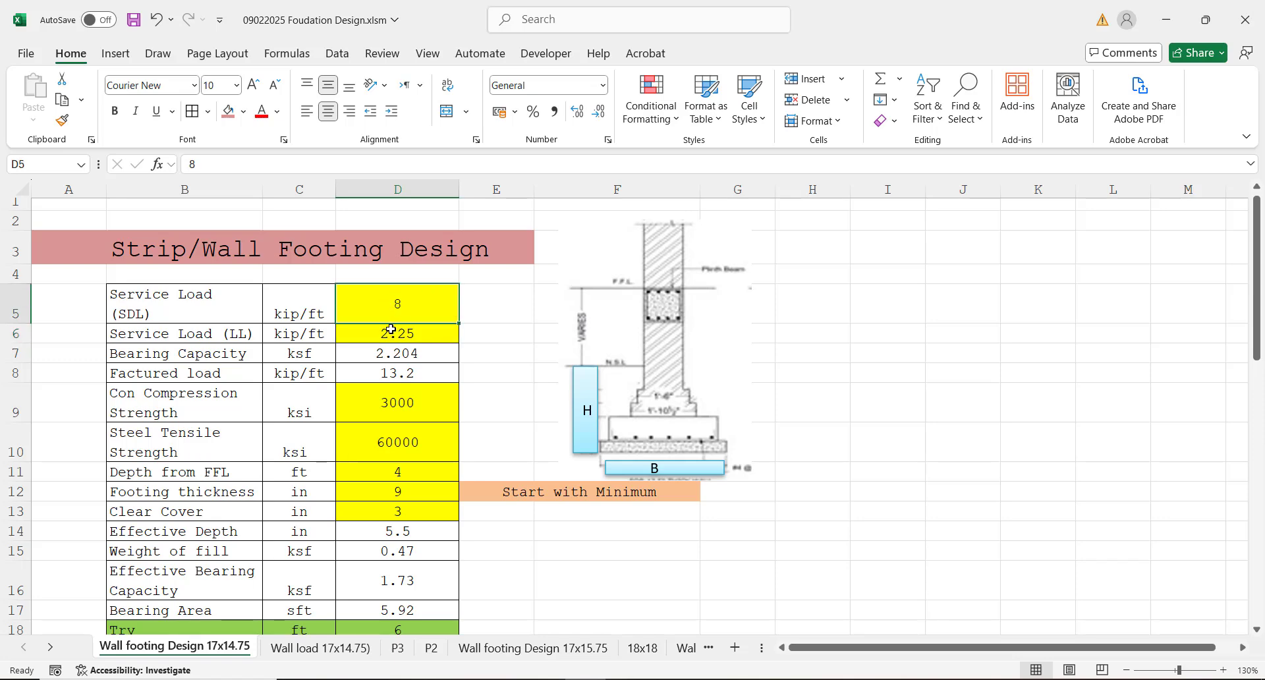
text(10)
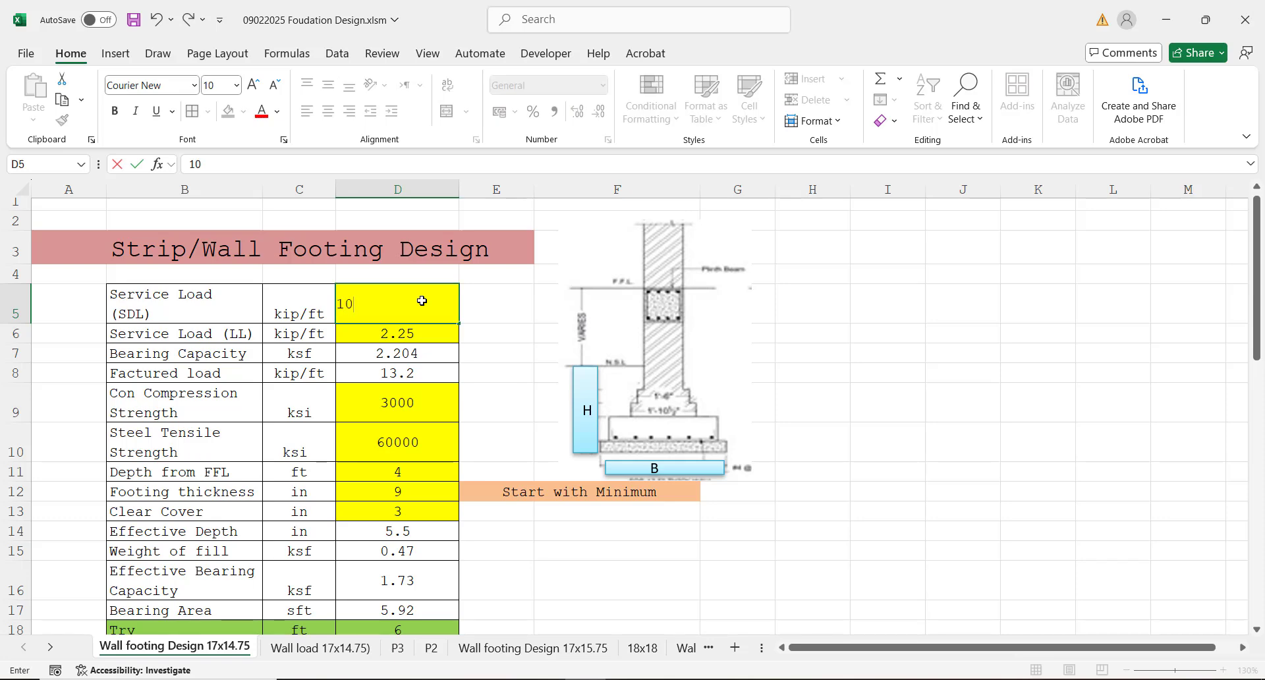
click(383, 333)
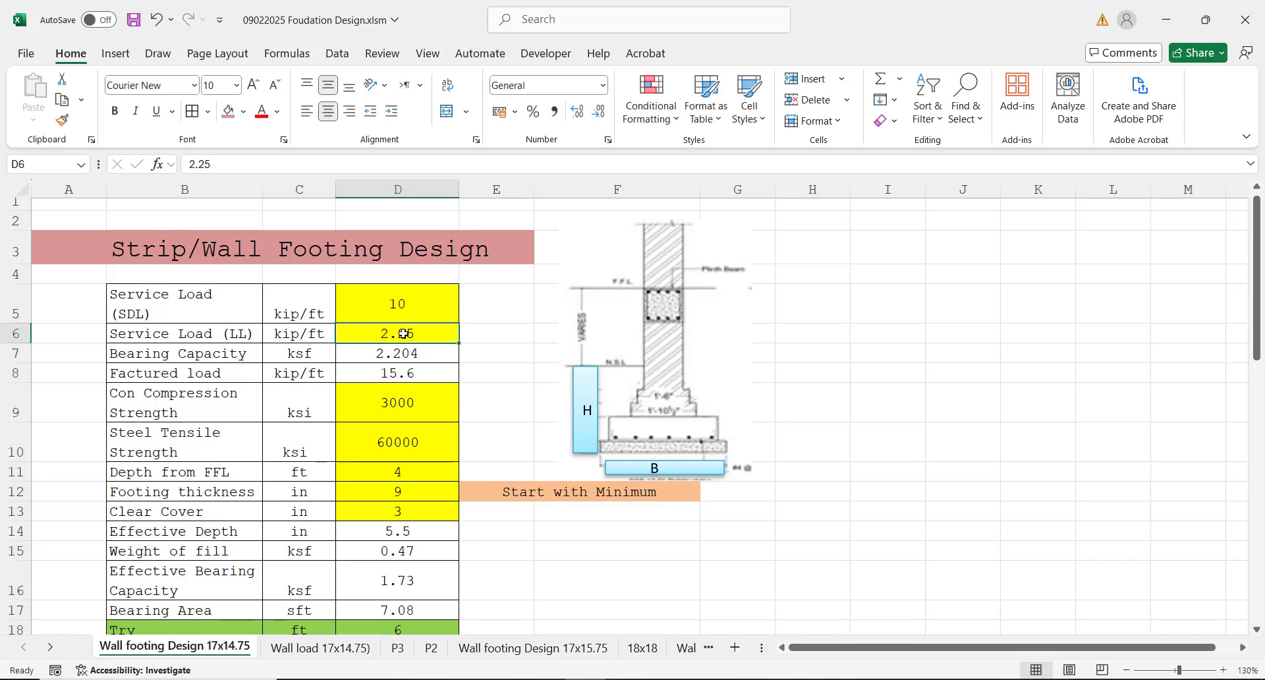
text(1.6)
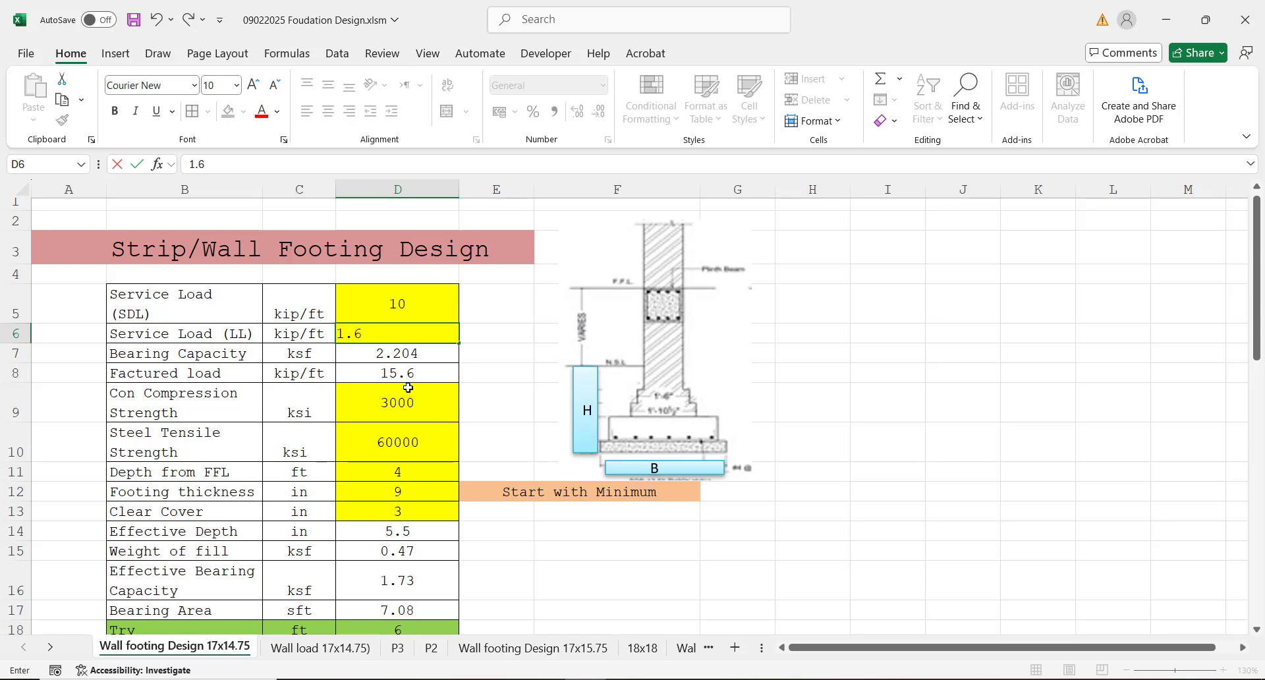
click(408, 387)
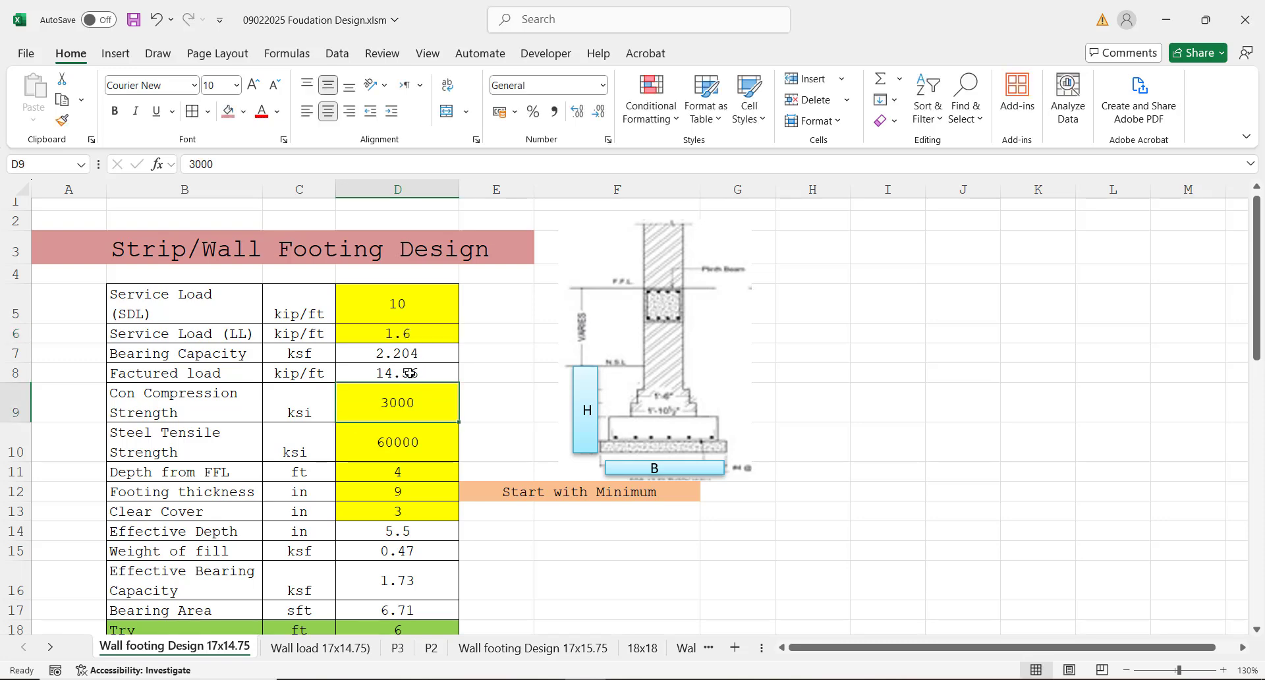
Step: Check the factored load in cell D8 and set the concrete compression strength in cell D9 to 2500
click(410, 374)
click(413, 401)
text(2500)
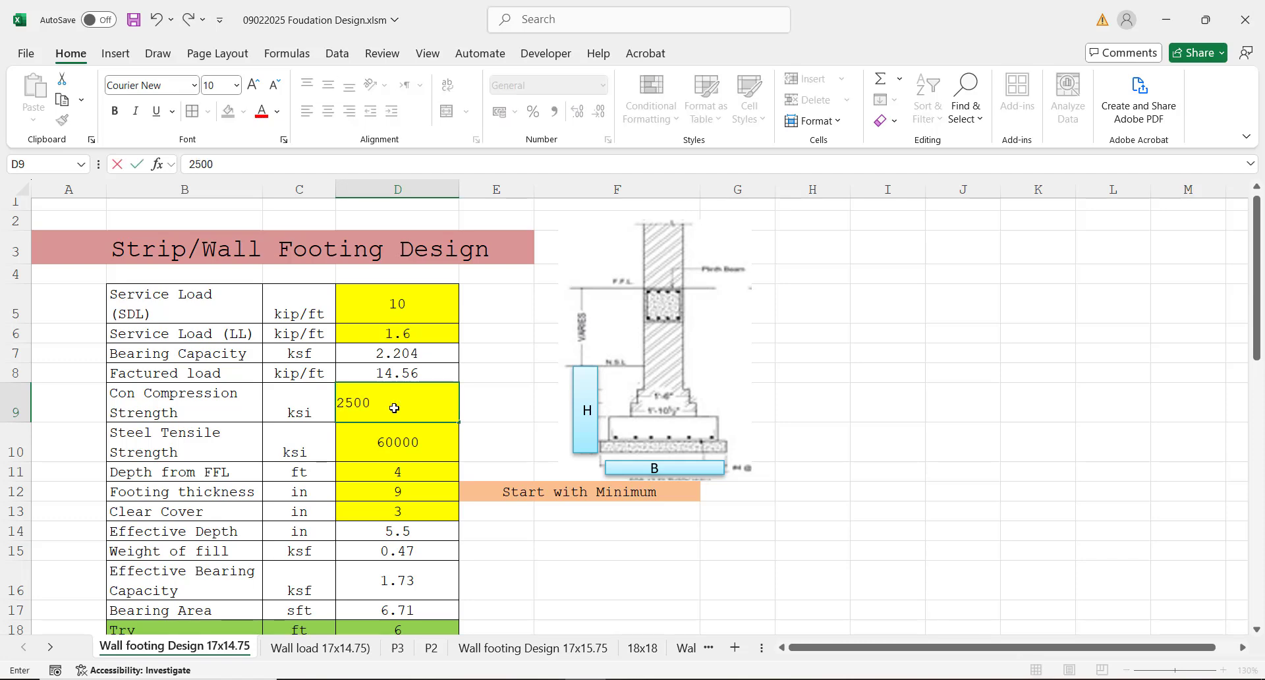
key(Return)
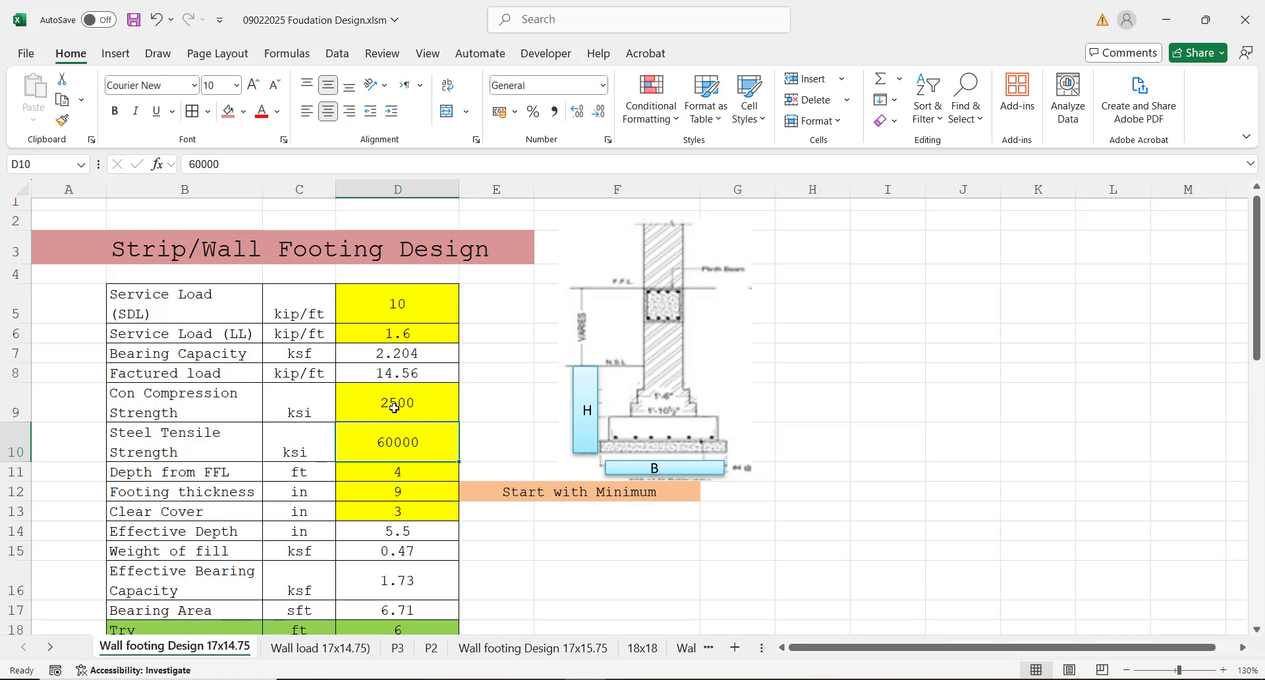
Step: Increase the height of row 12 so the minimum thickness note beside the footing thickness fits in full
key(Down)
key(Down)
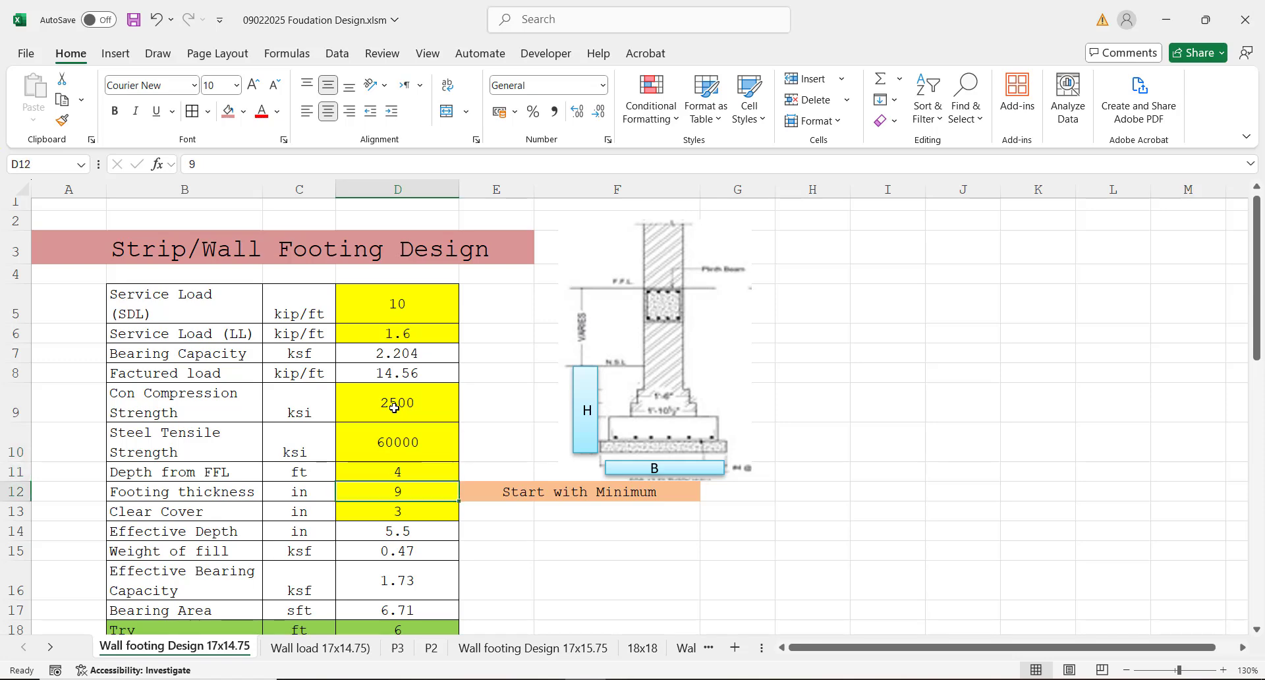
click(524, 493)
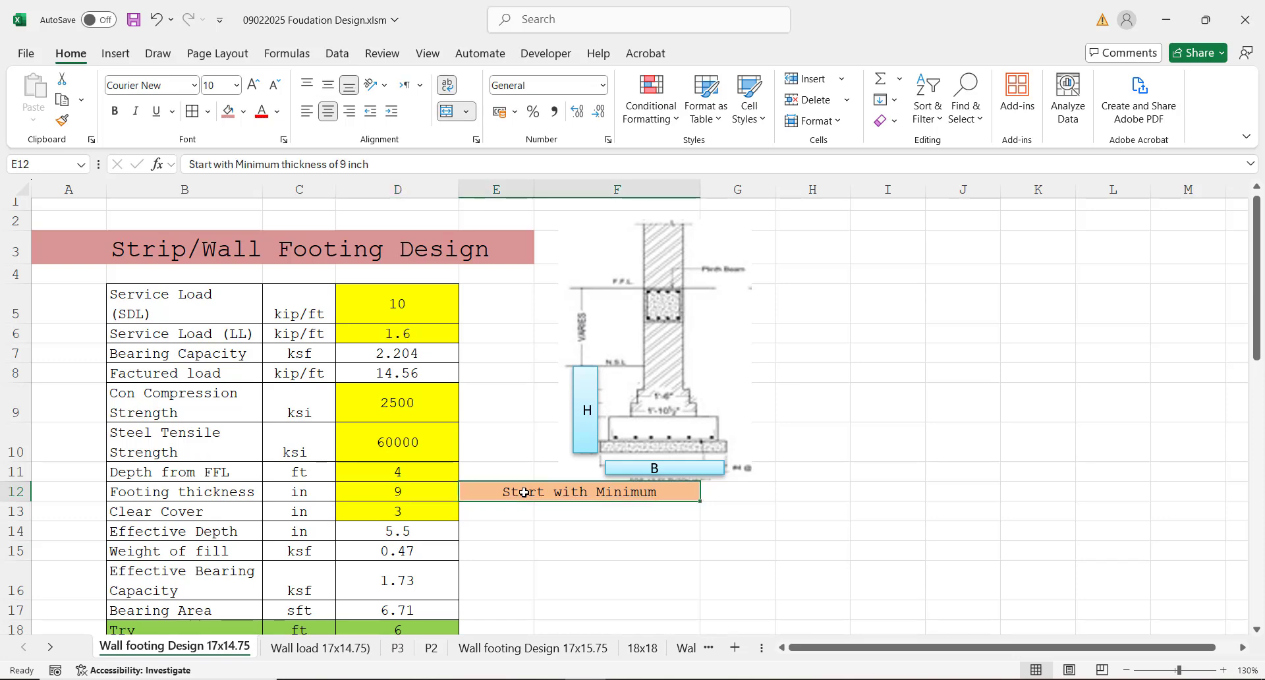
click(412, 490)
key(Down)
key(Down)
key(Down)
key(Down)
key(Down)
key(Down)
key(Down)
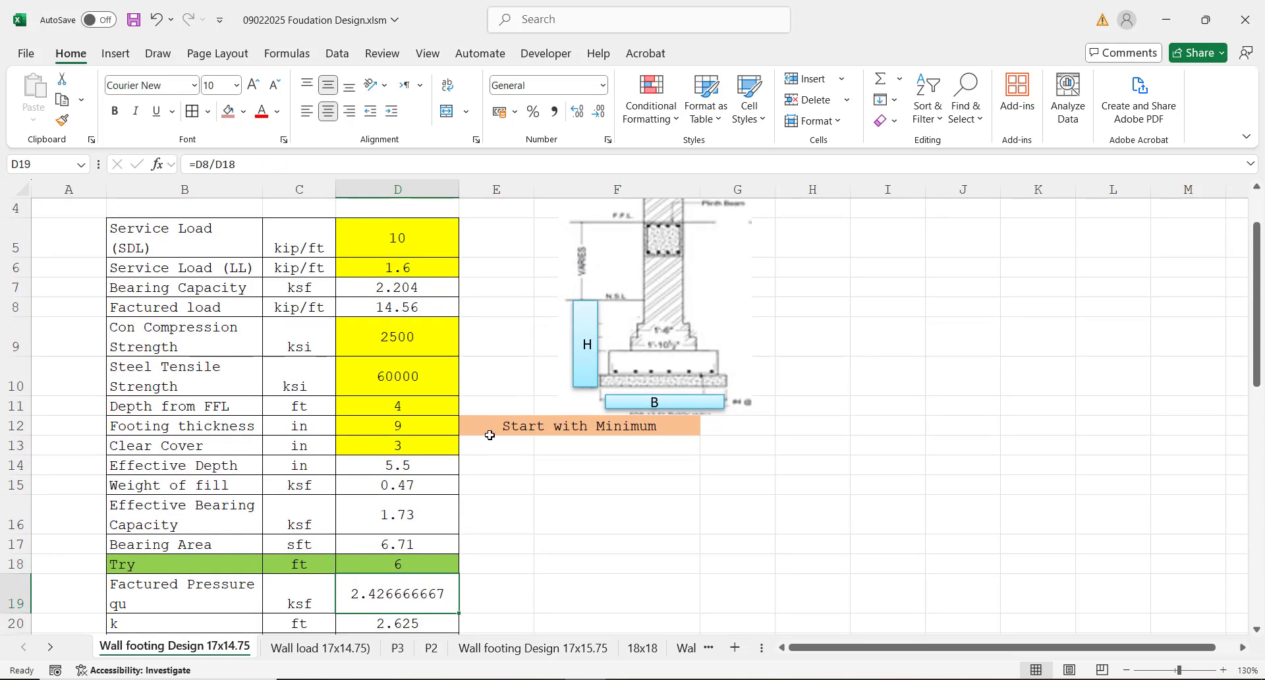
click(499, 428)
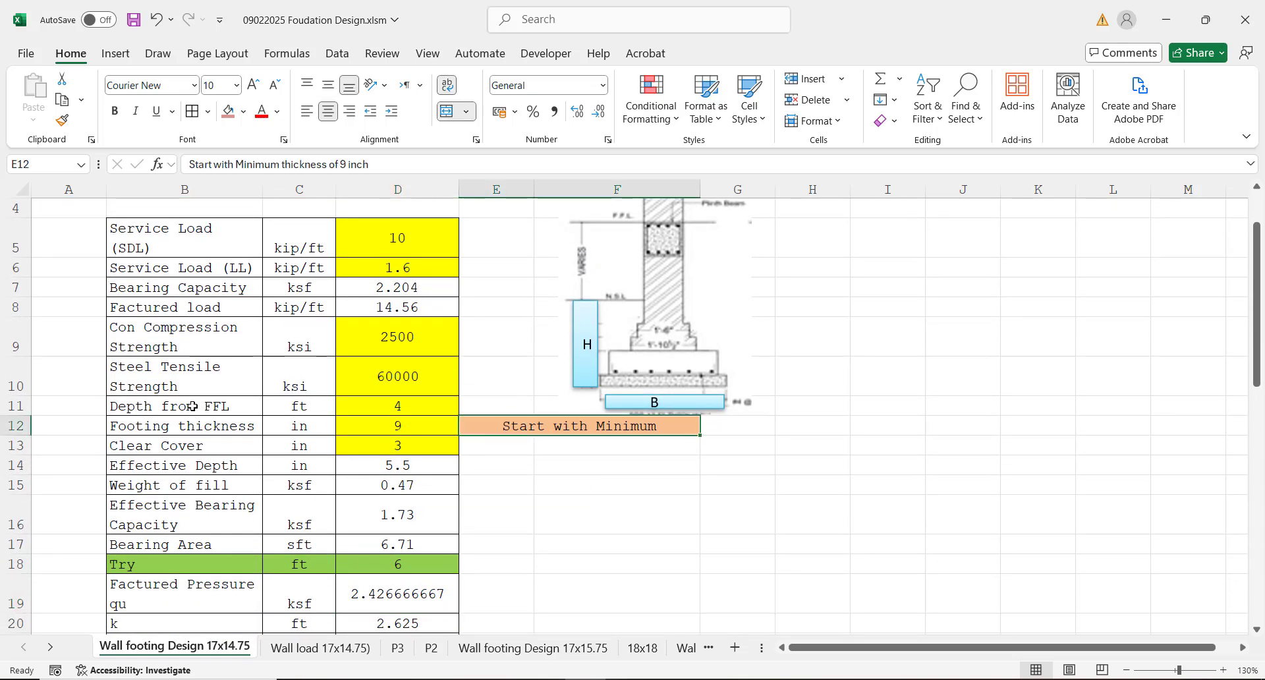
drag(24, 436, 26, 460)
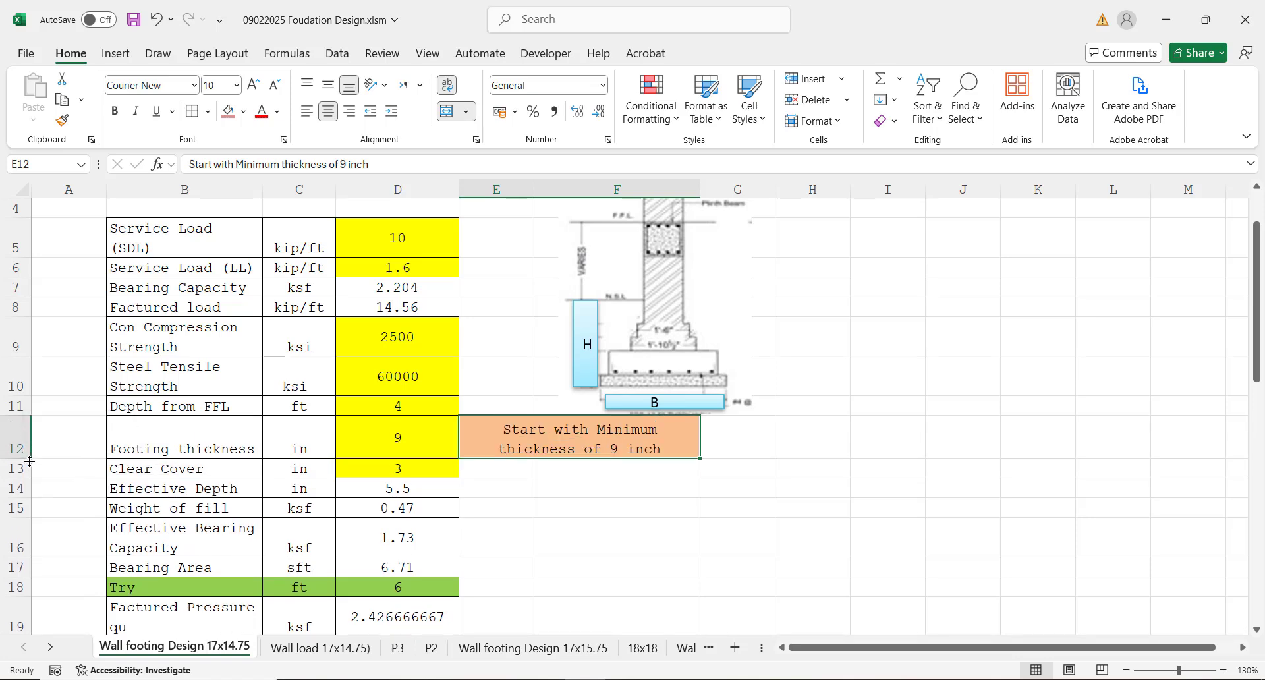
Step: Check the required bearing area in cell D17 and set the trial footing width in cell D18 to 6.75 ft
click(417, 467)
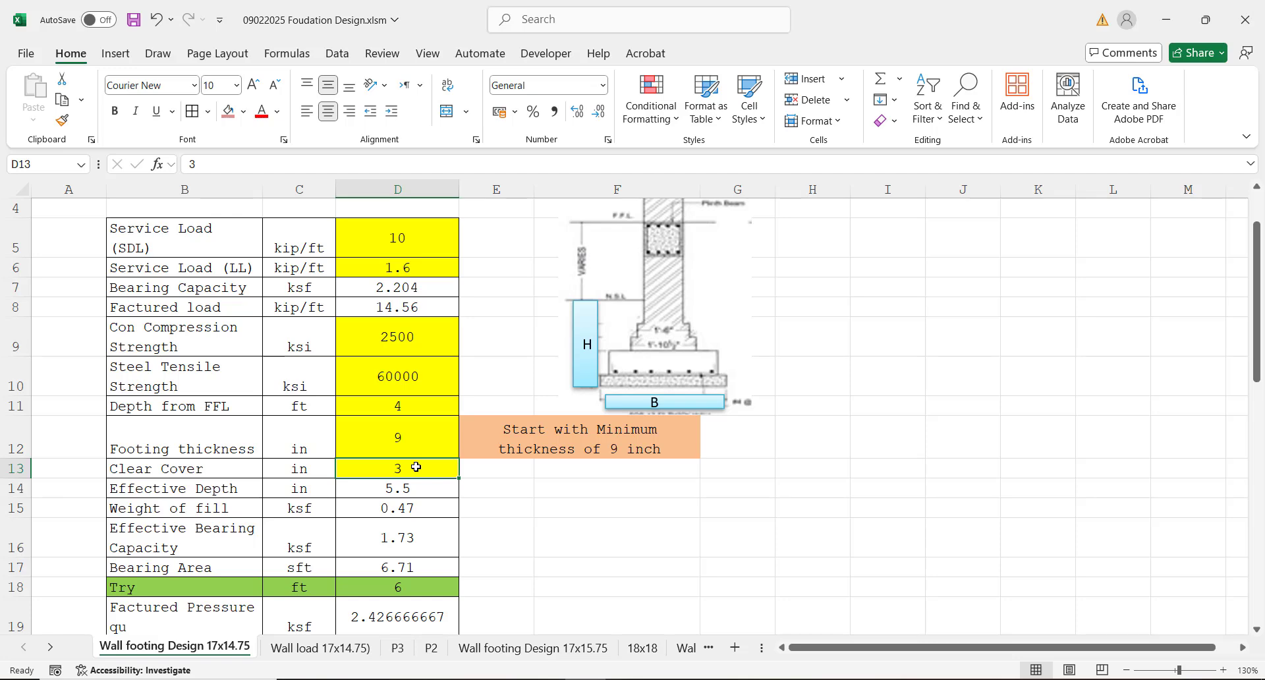
key(Down)
key(Down)
key(Down)
key(Down)
key(Down)
key(Down)
key(Down)
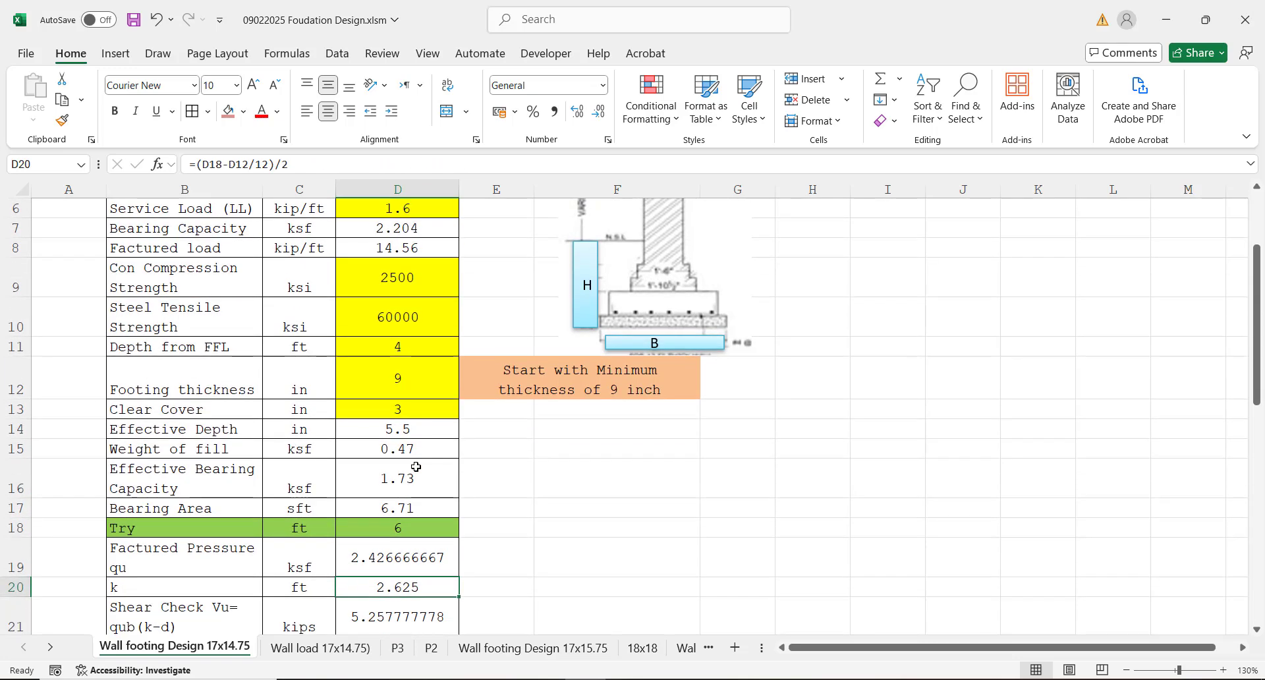
click(380, 505)
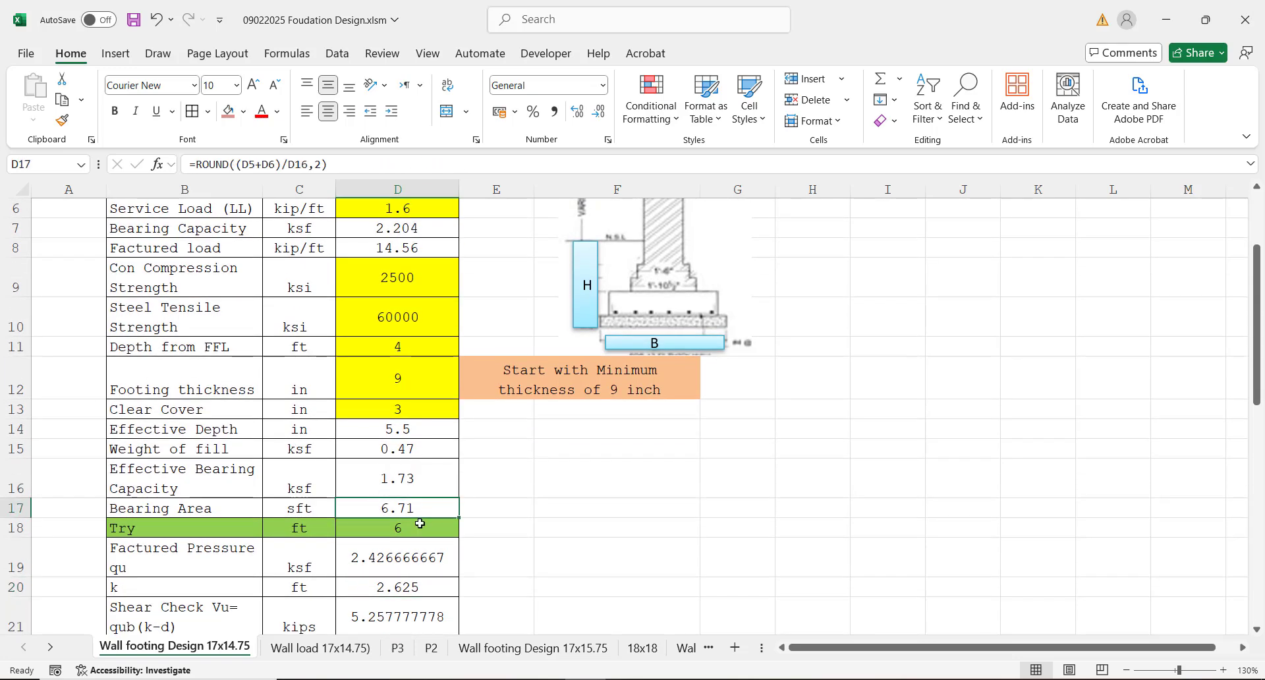
click(400, 532)
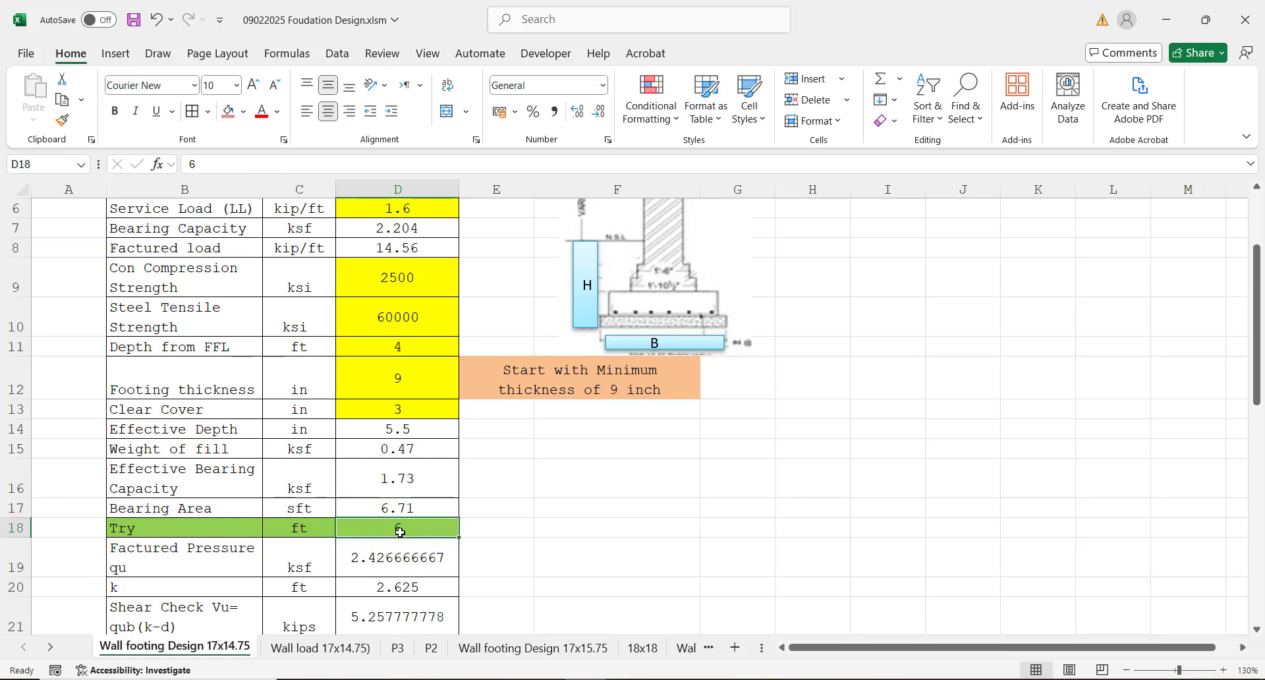
text(6.7)
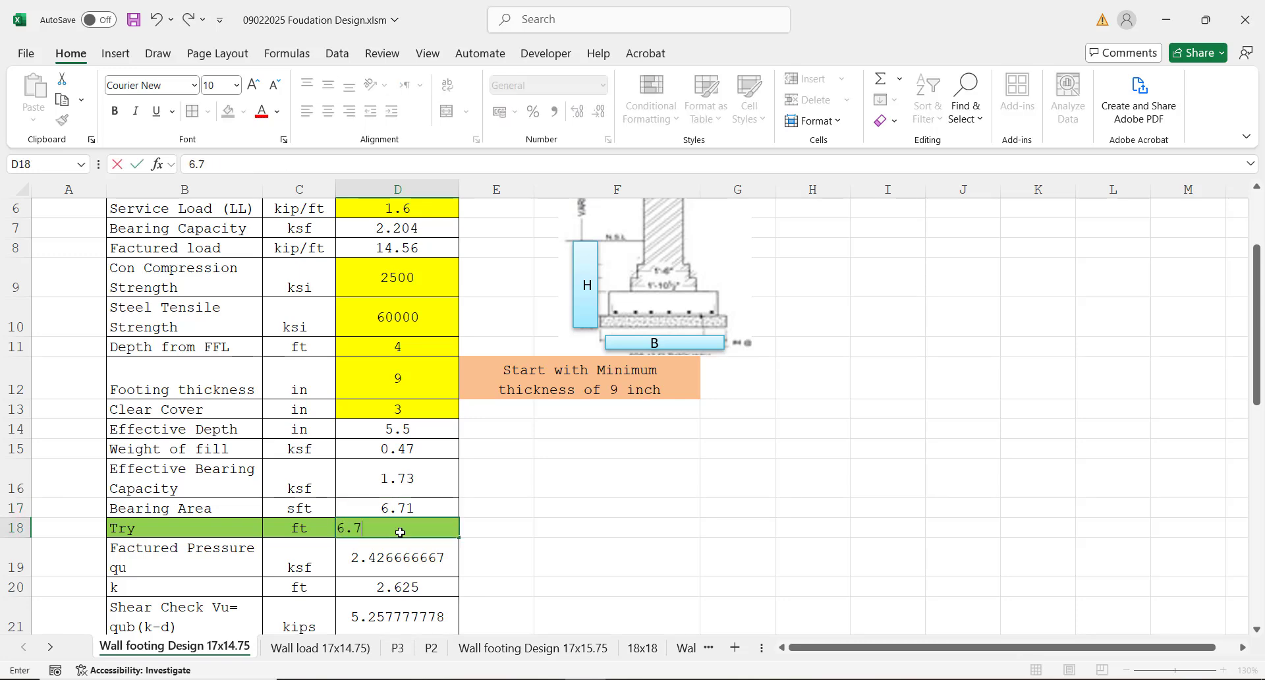
text(5)
key(Return)
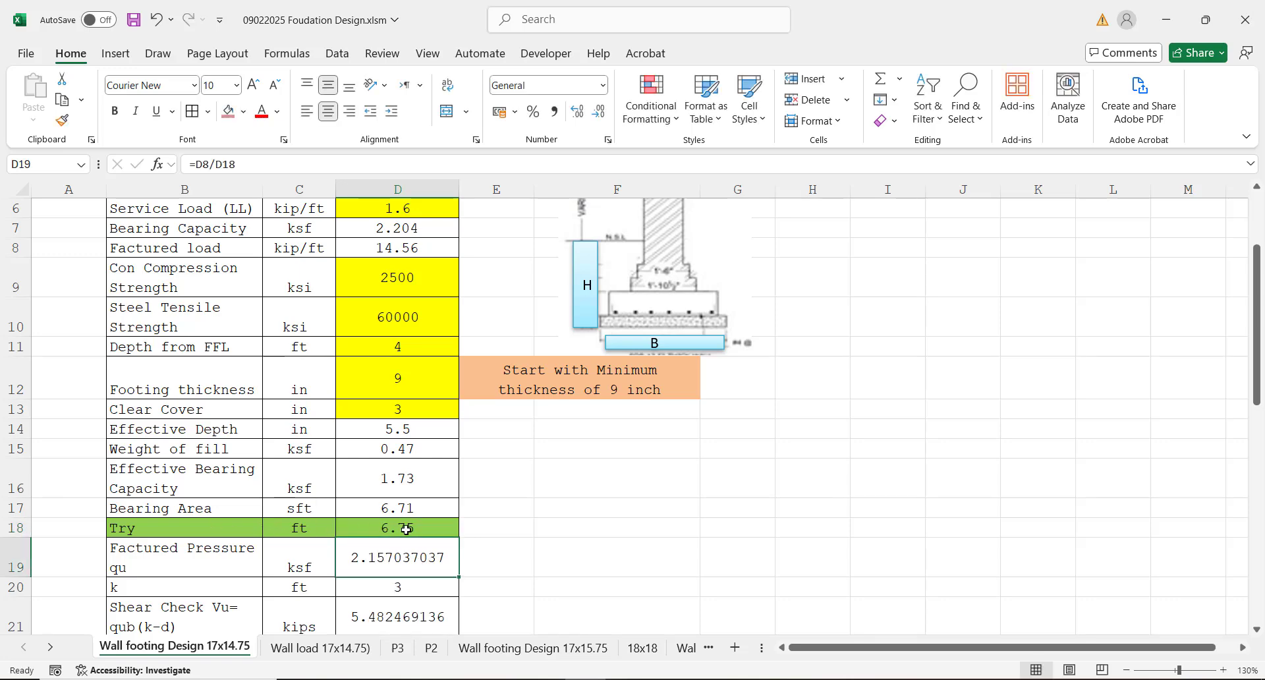
Step: Compare the shear check value in cell D21 with the shear capacity in cell D23 for the new footing width
click(420, 528)
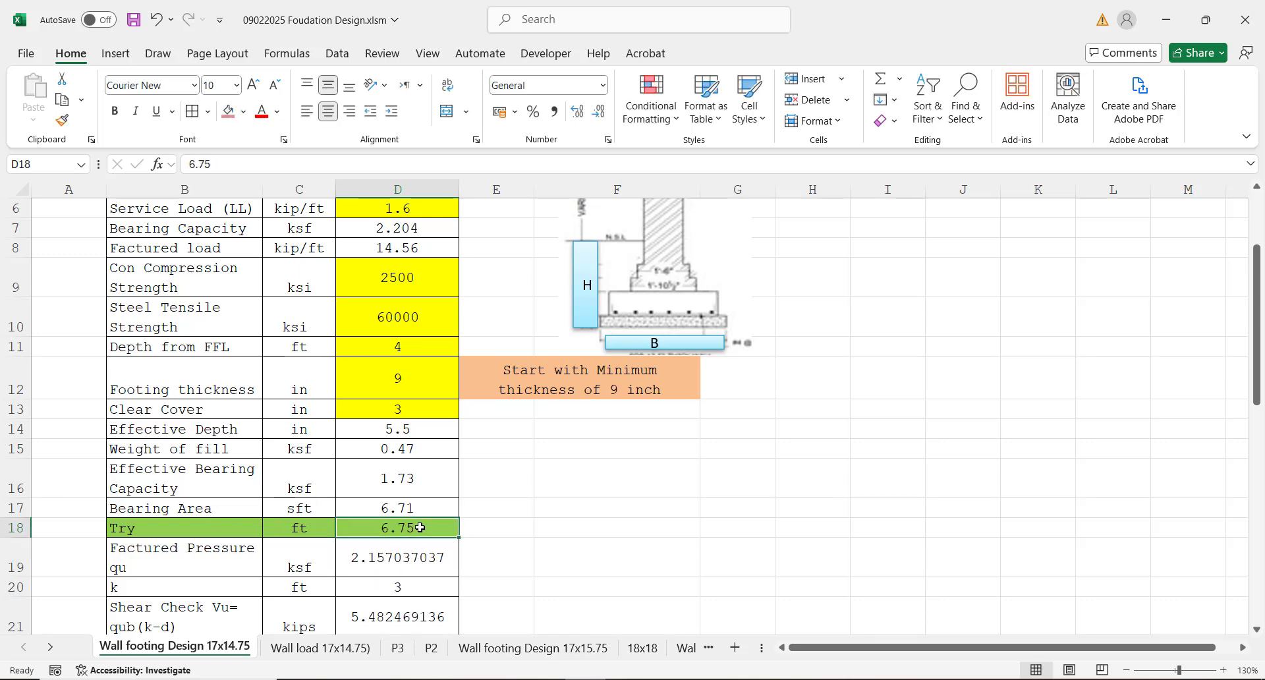
key(Down)
key(Down)
key(Down)
key(Down)
key(Down)
key(Down)
key(Down)
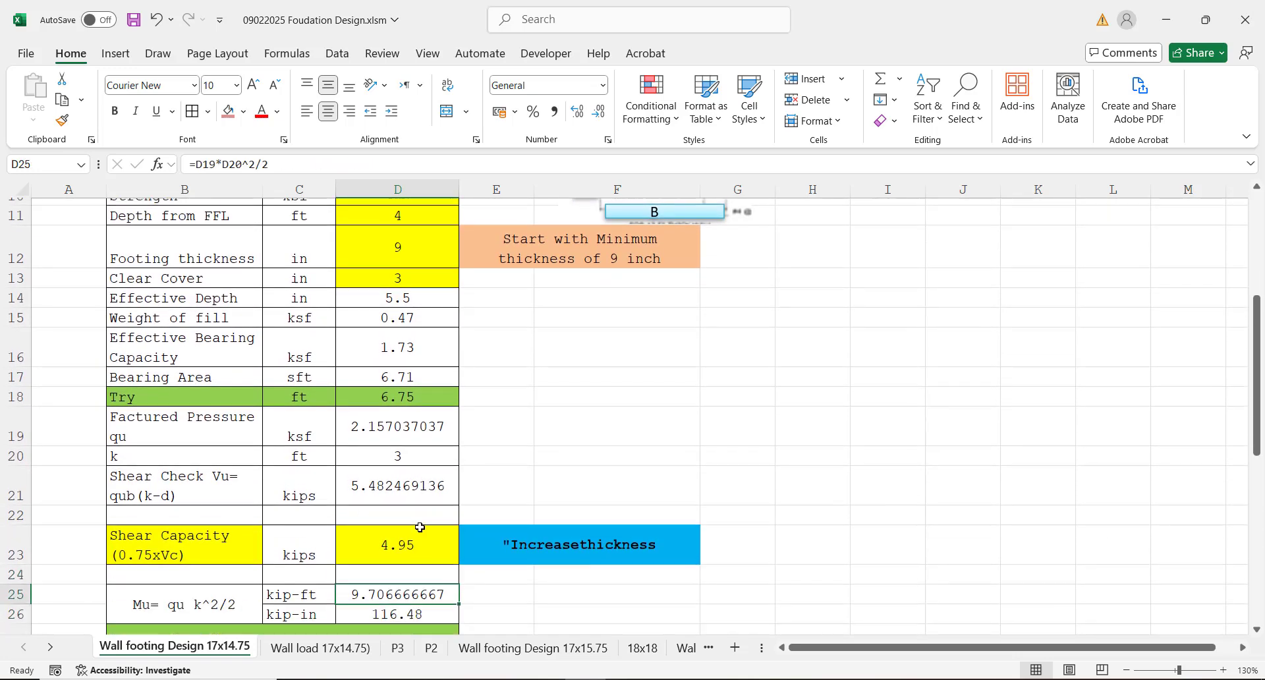
key(Down)
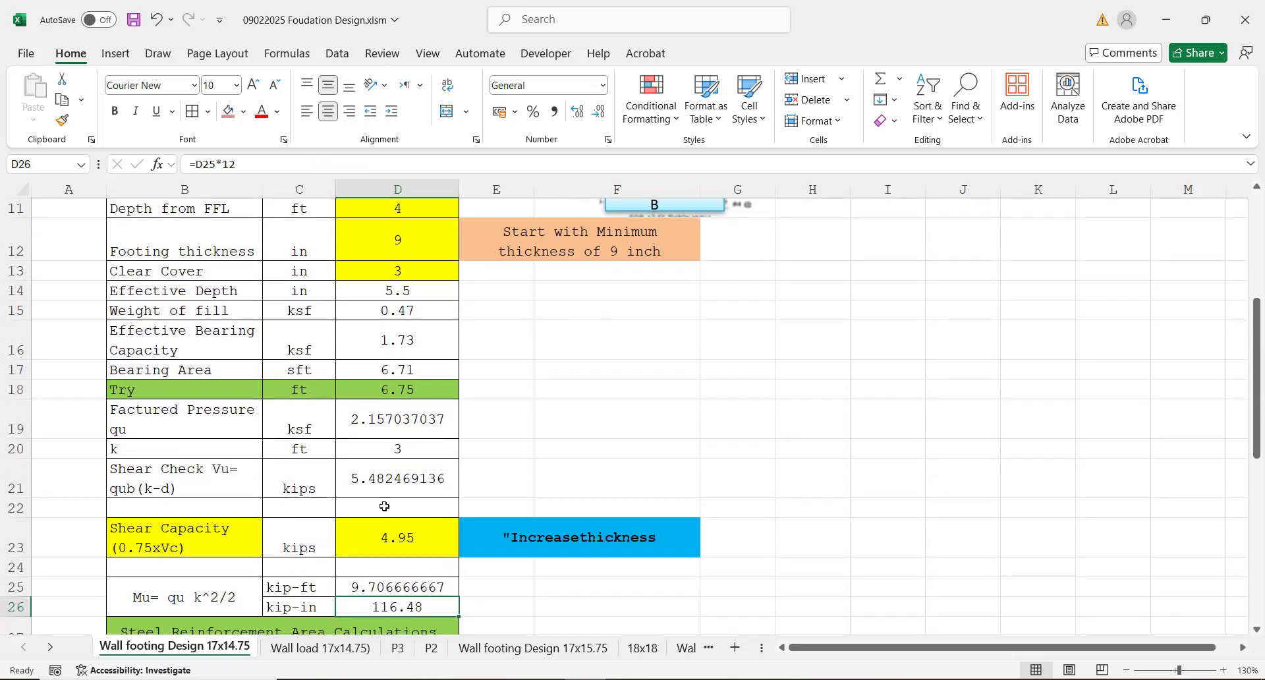
click(368, 476)
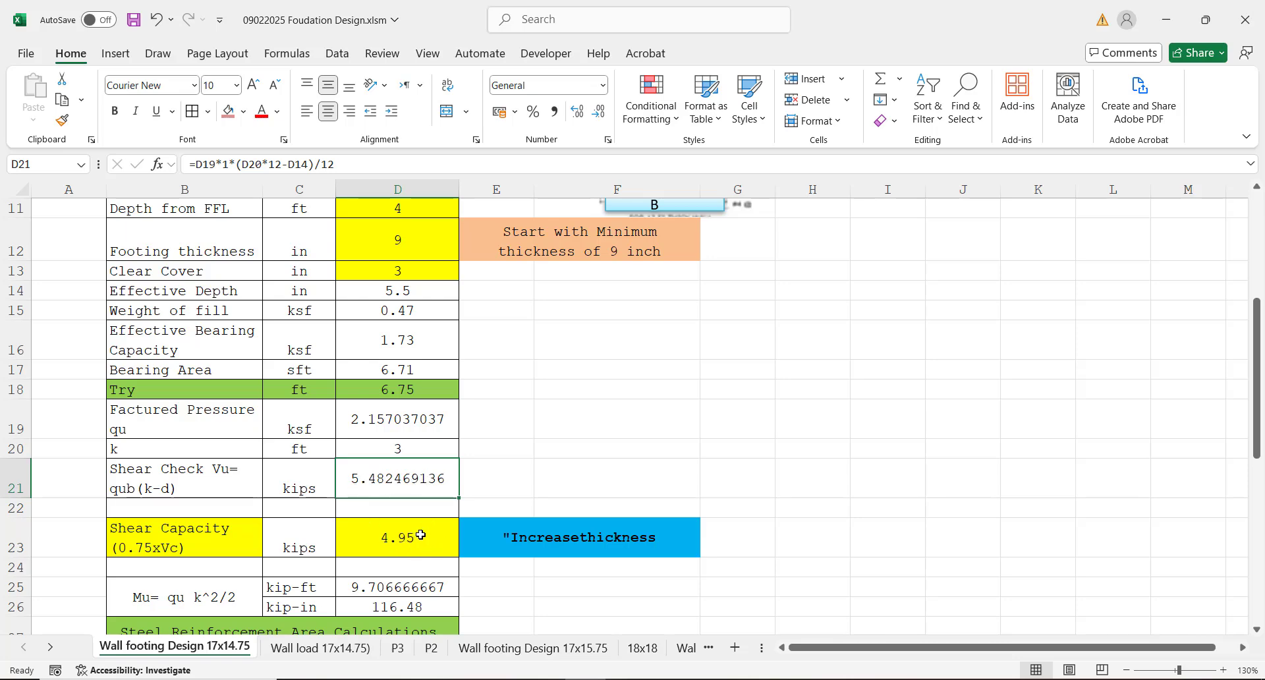
click(397, 544)
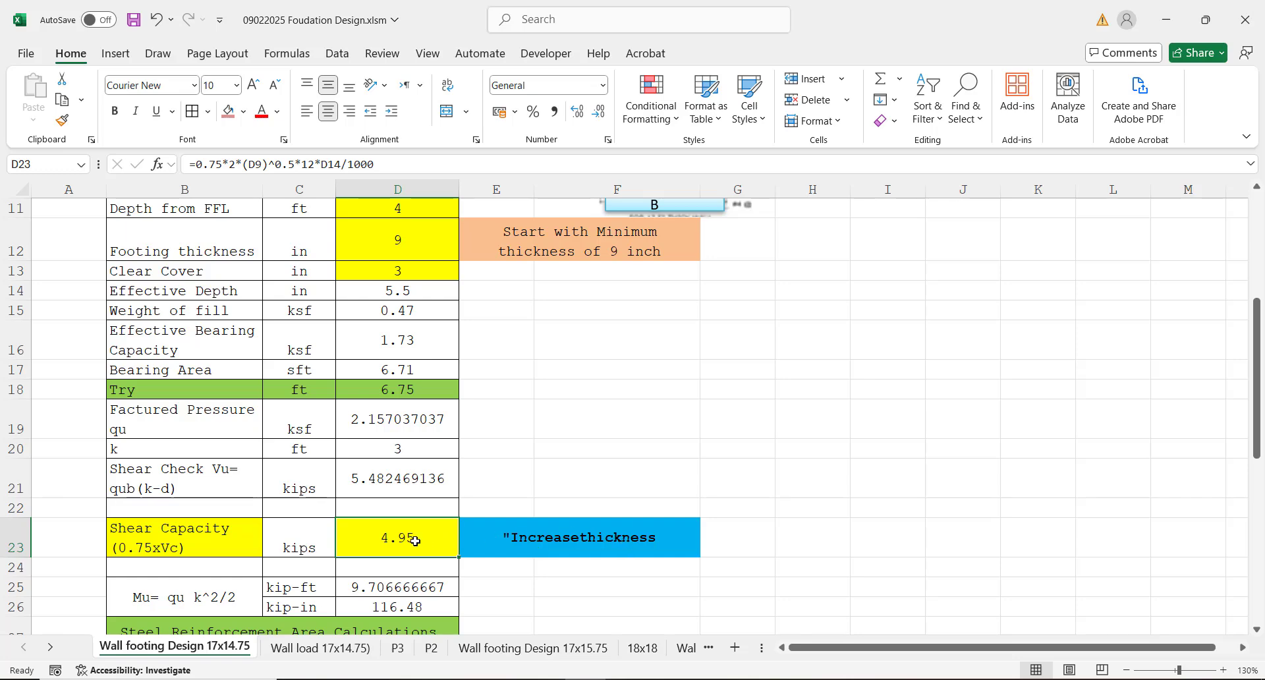
click(408, 497)
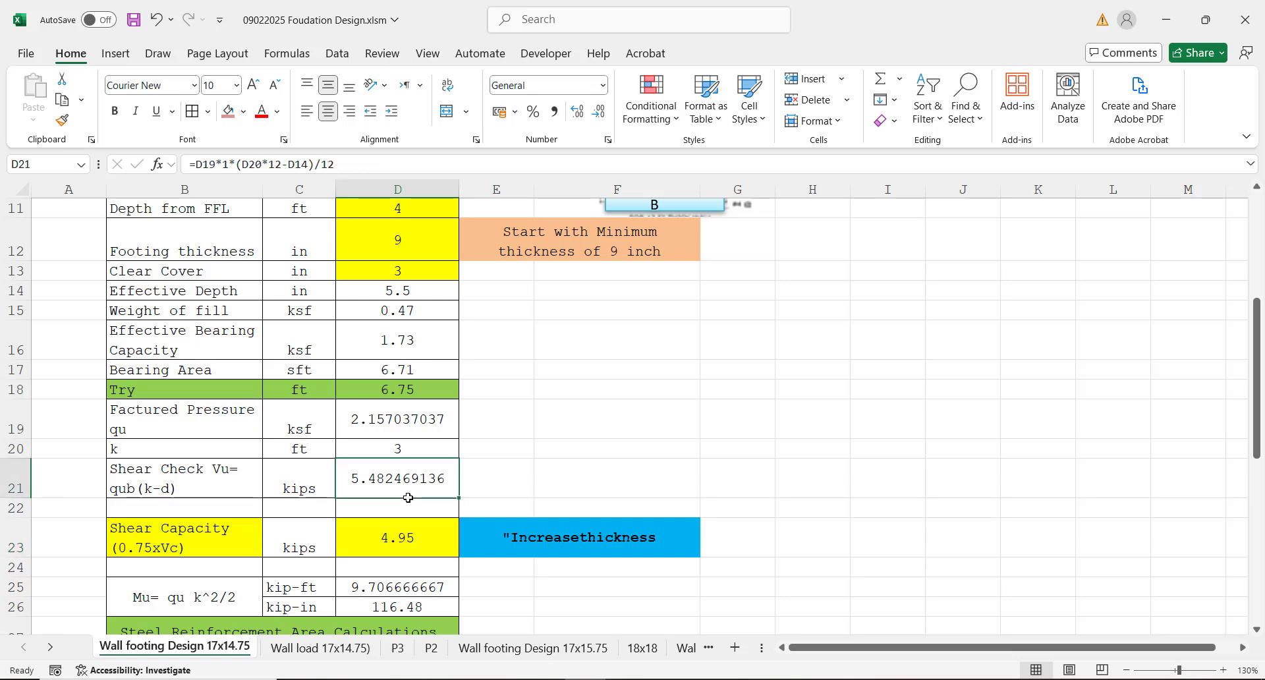
Step: Set the footing thickness in cell D12 to 10 inches
key(Up)
key(Up)
key(Up)
key(Up)
key(Up)
key(Up)
key(Up)
key(Up)
key(Up)
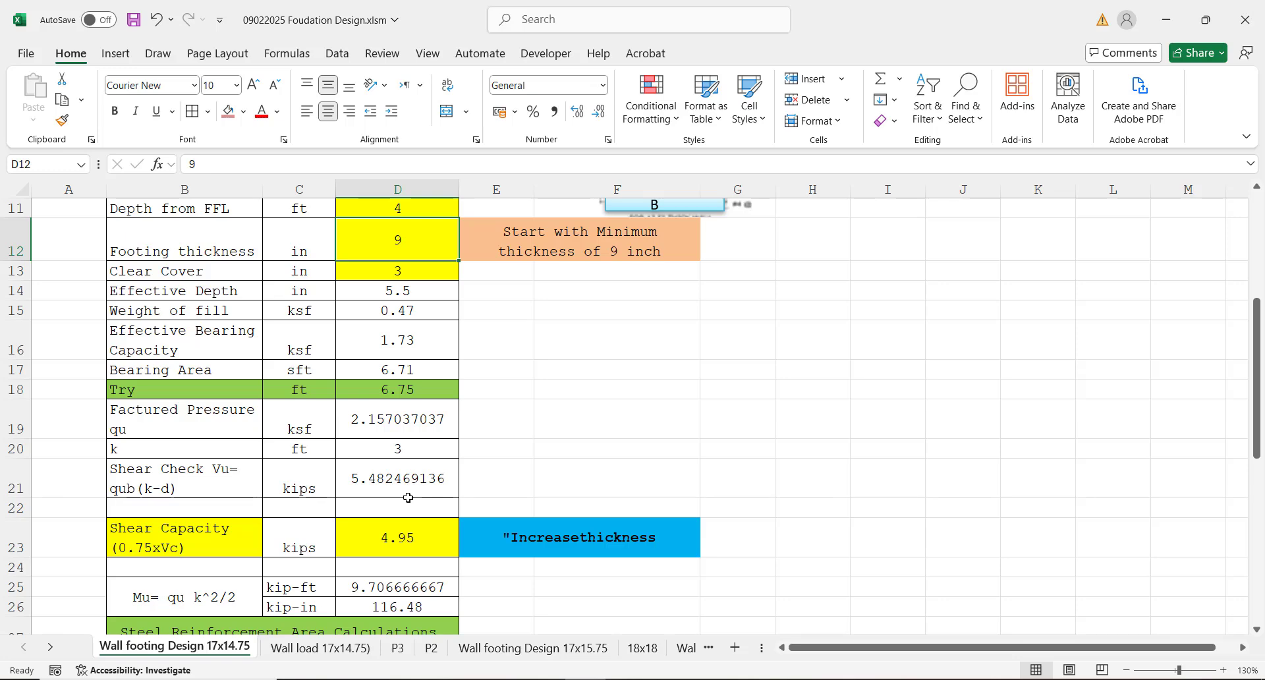
text(10)
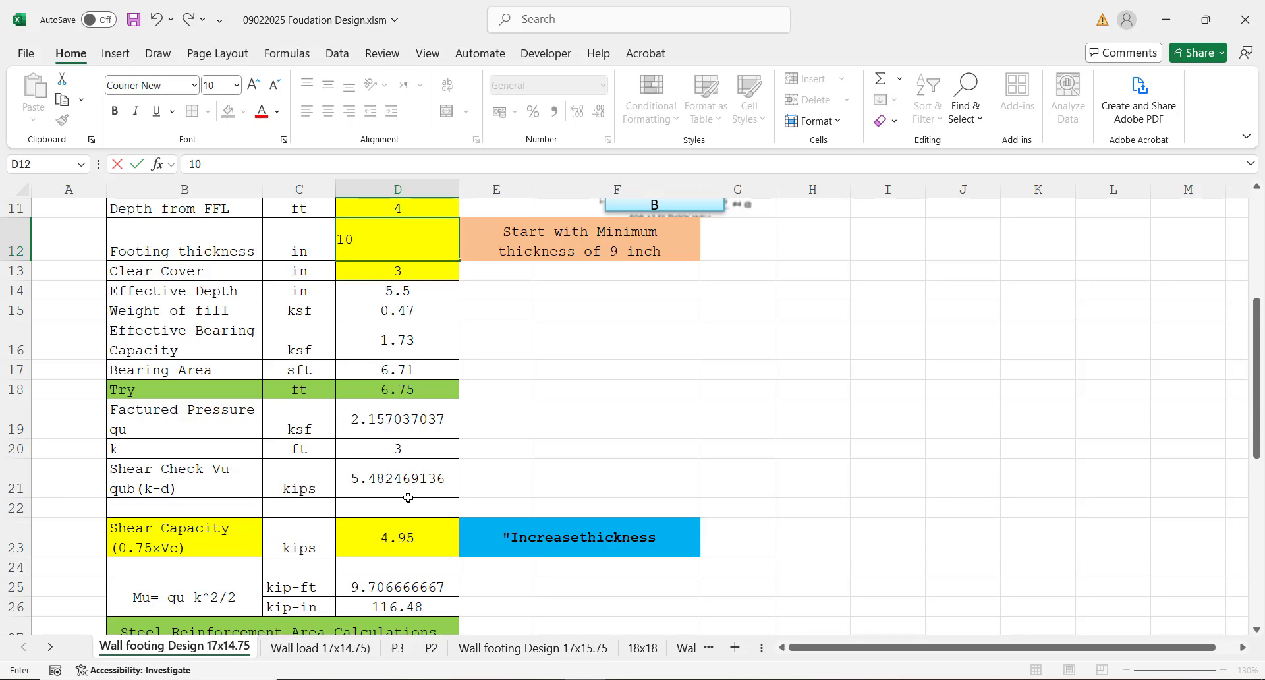
key(Return)
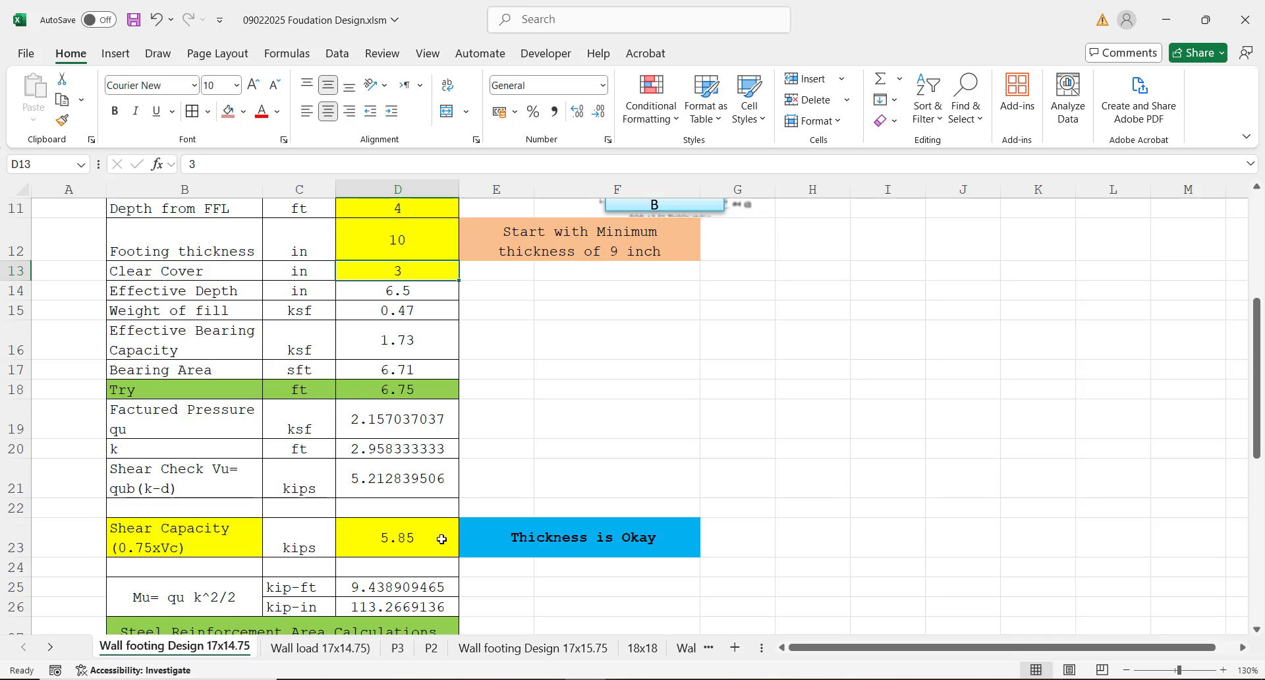
Step: Review the shear capacity for the new thickness, the moment Mu and the steel area trials down to row 33
click(406, 236)
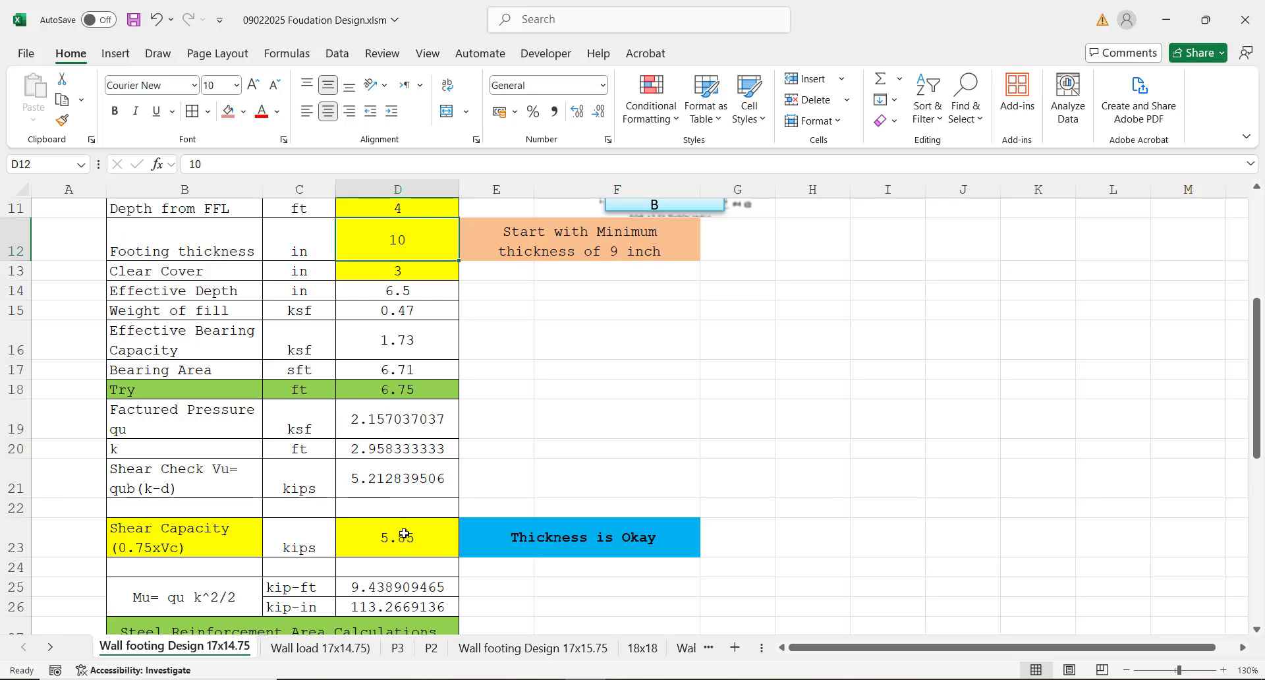
click(404, 534)
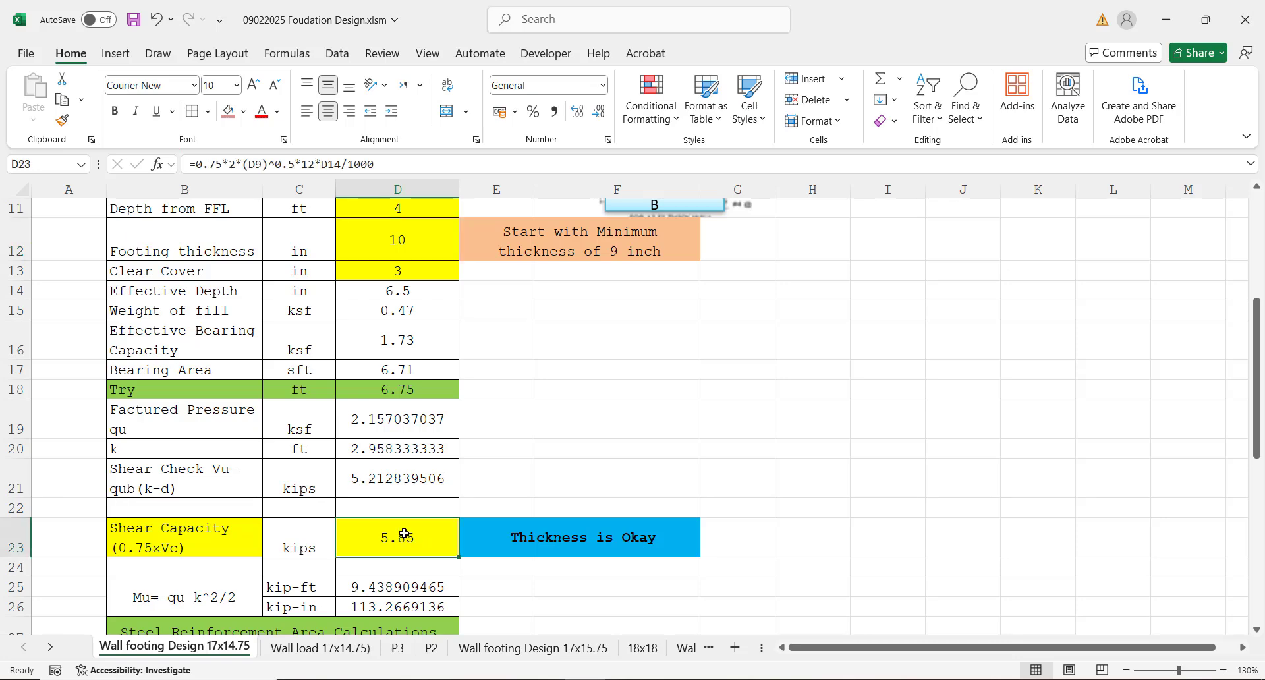
key(Down)
key(Down)
key(Down)
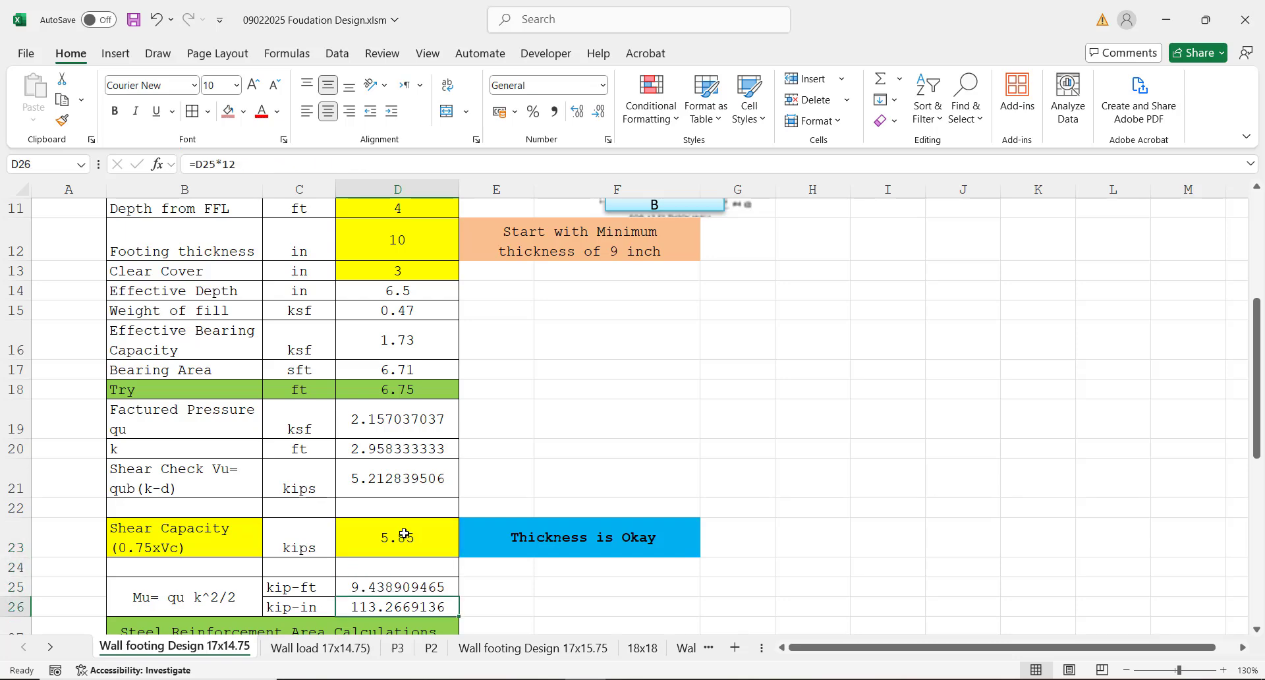
key(Down)
key(Down)
key(Down)
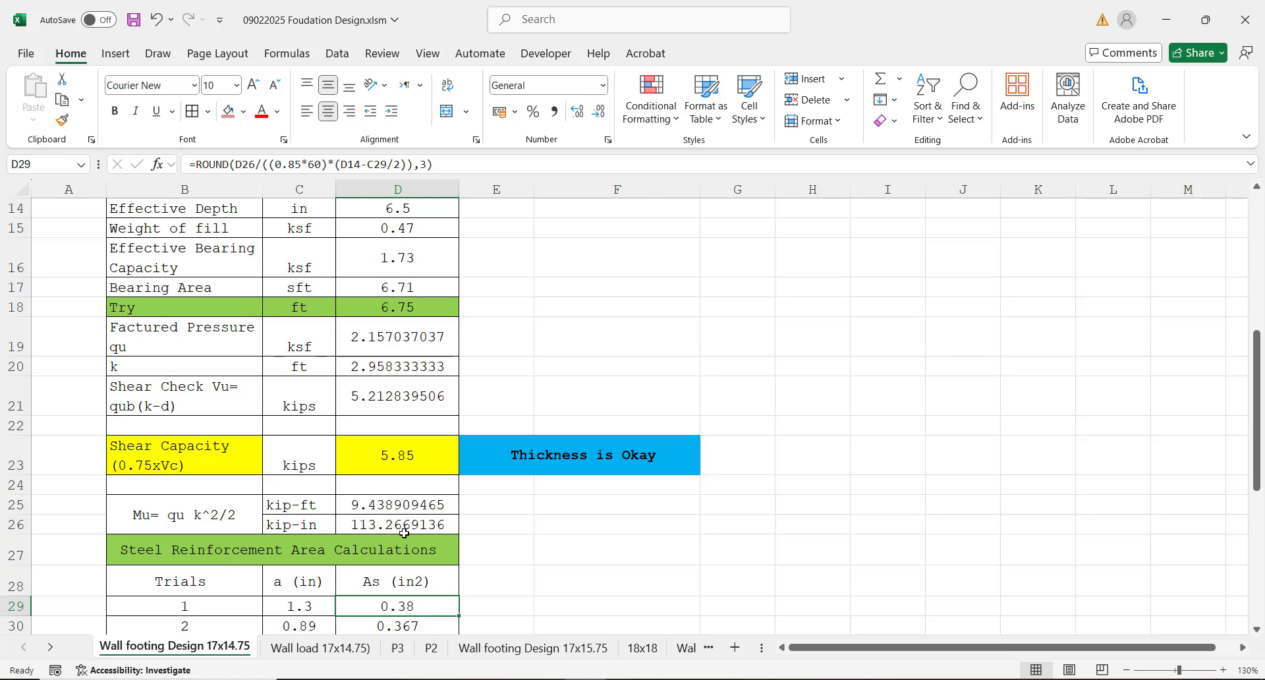
key(Down)
key(Down)
key(Down)
key(Down)
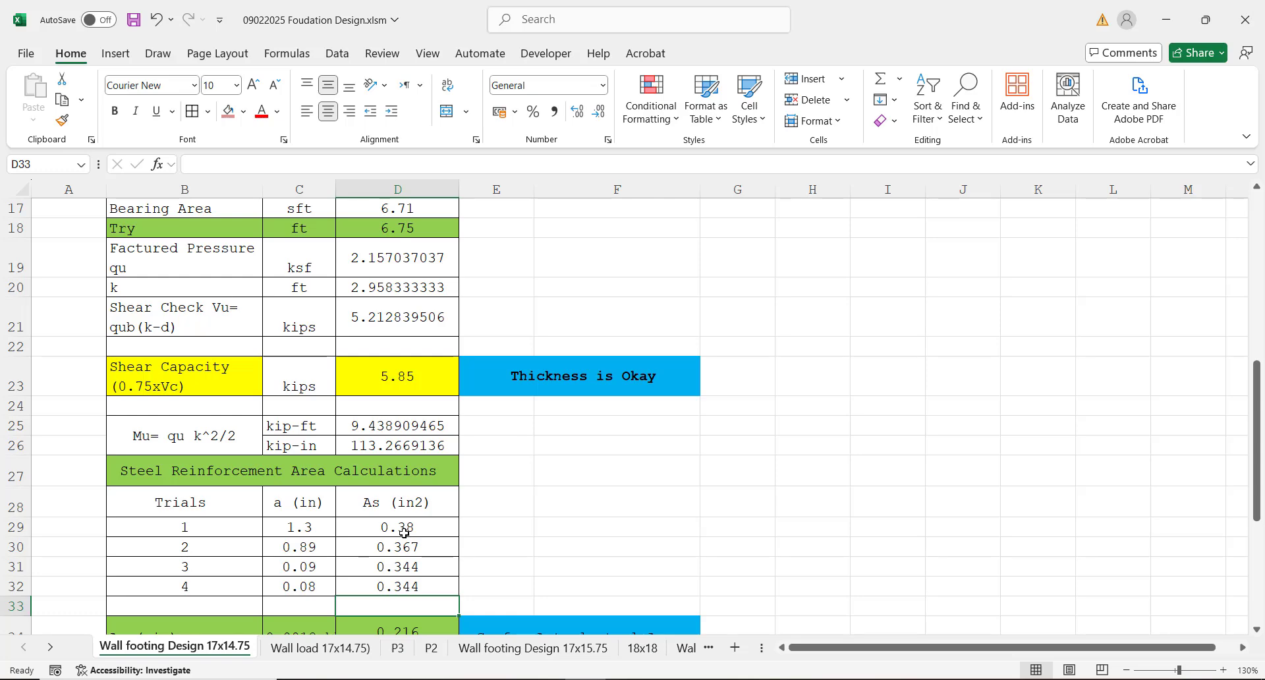
Step: Go down to the minimum steel area and Bar Spacing section, and widen column C so the As (min) expression fits
key(Down)
key(Down)
key(Down)
key(Down)
key(Down)
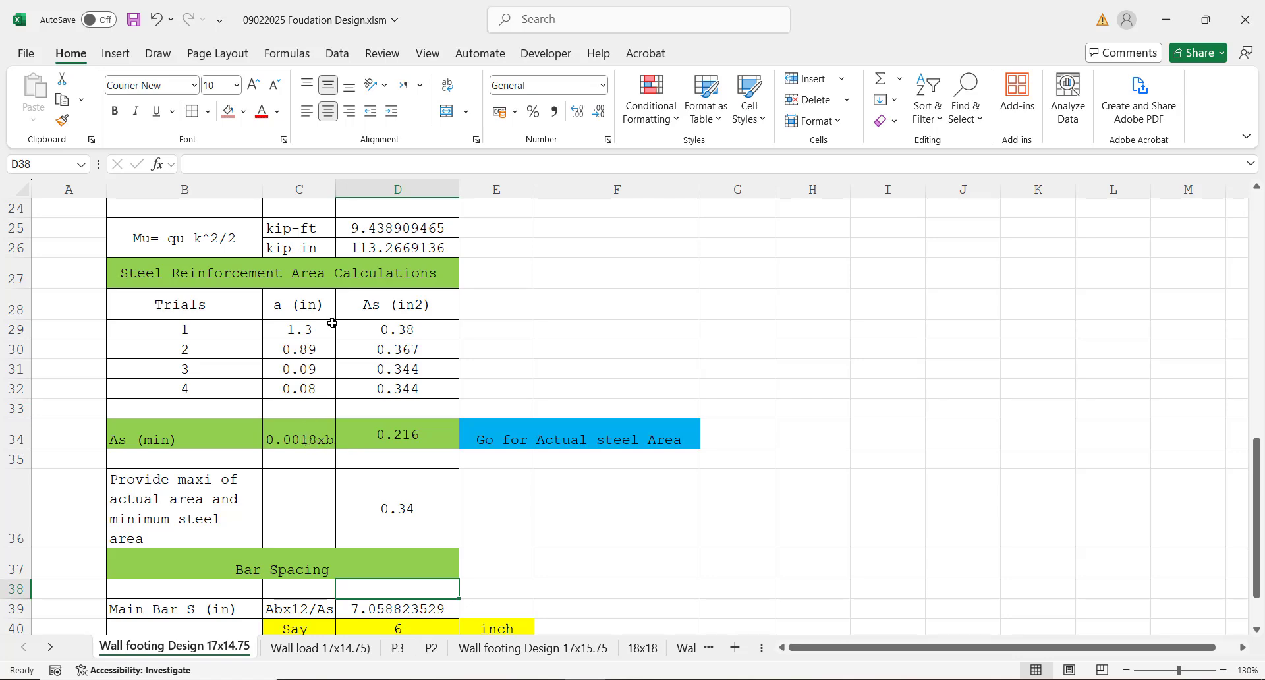
drag(336, 191, 348, 195)
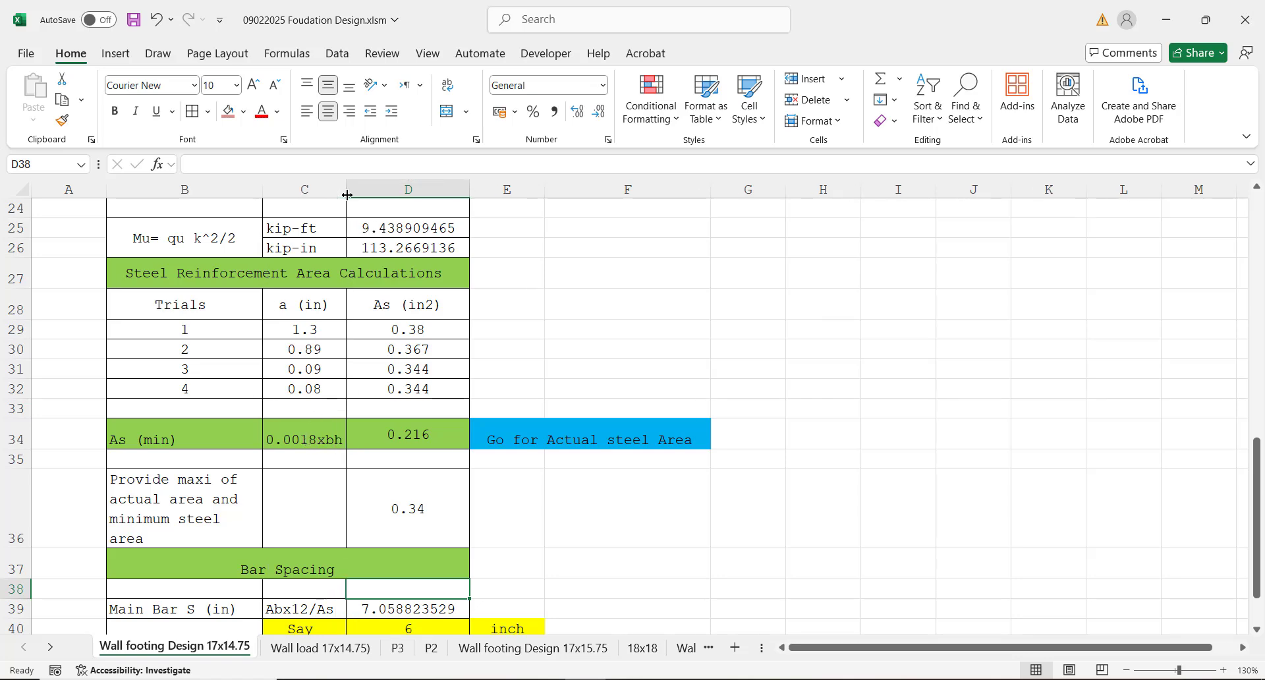
Step: Review the governing steel area in cell D36 and the main and distribution bar spacings in cells D39 to D42
click(436, 503)
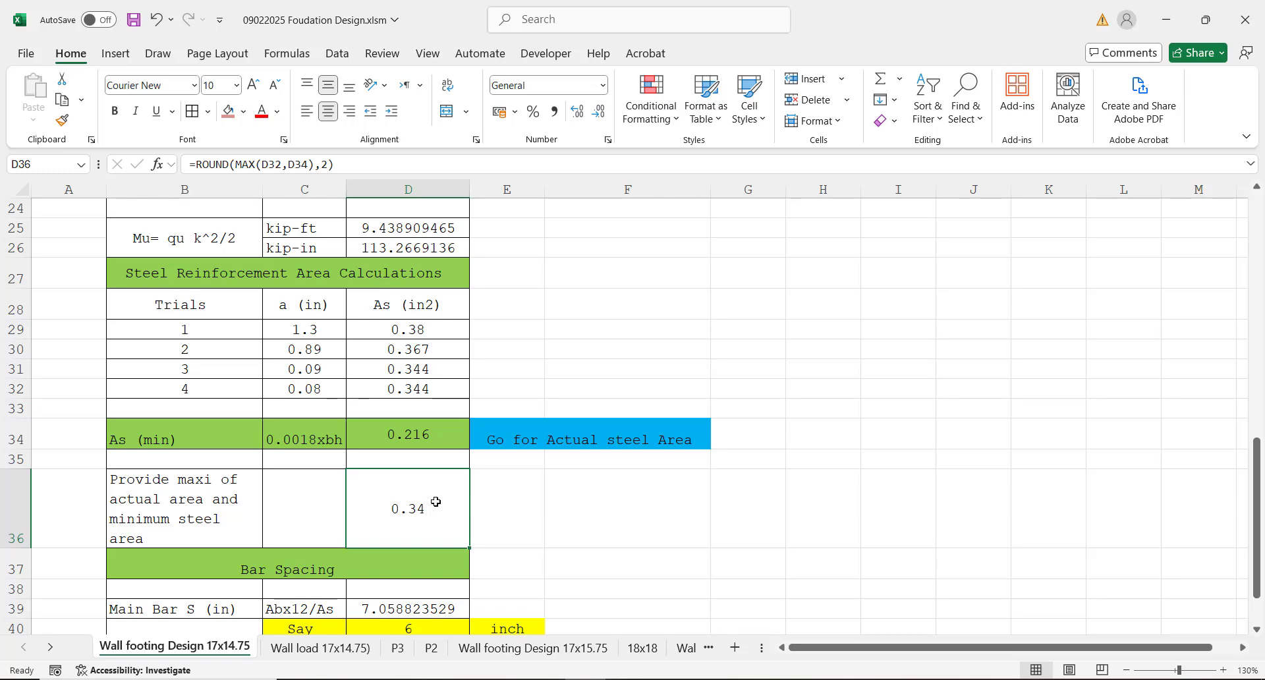
key(Down)
key(Down)
key(Down)
key(Down)
key(Down)
key(Down)
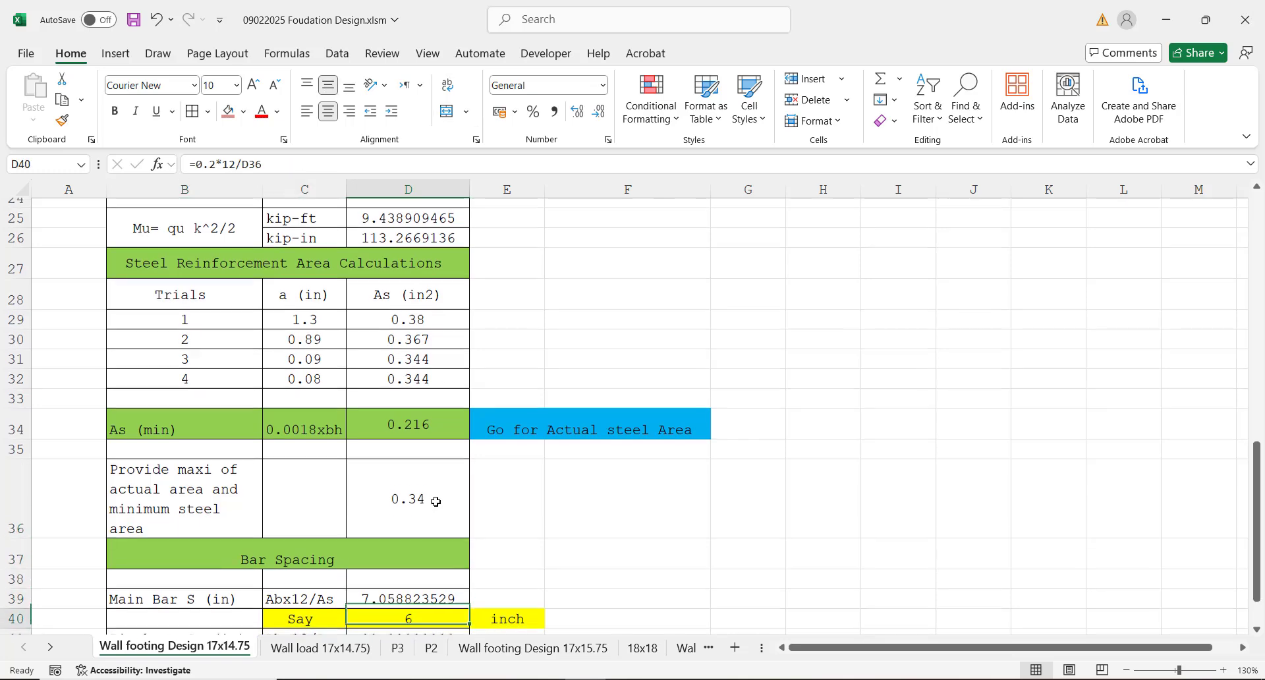
key(Down)
key(Down)
key(Down)
key(Down)
key(Down)
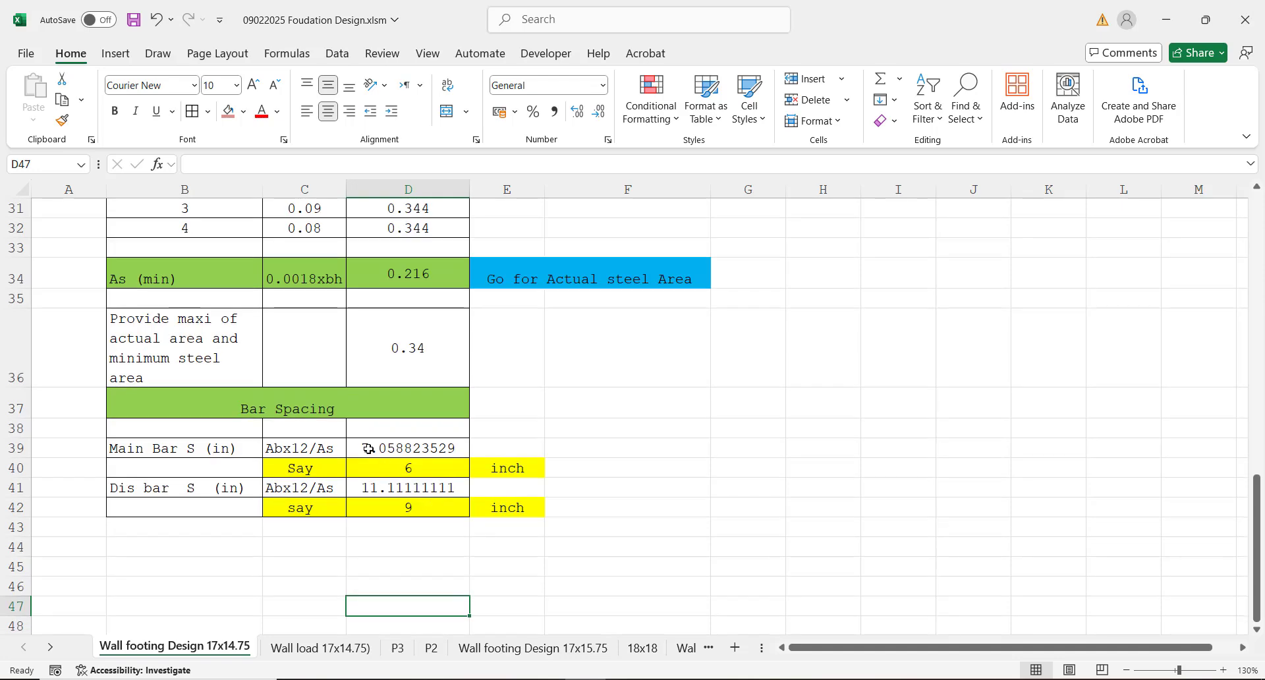
click(370, 449)
click(408, 467)
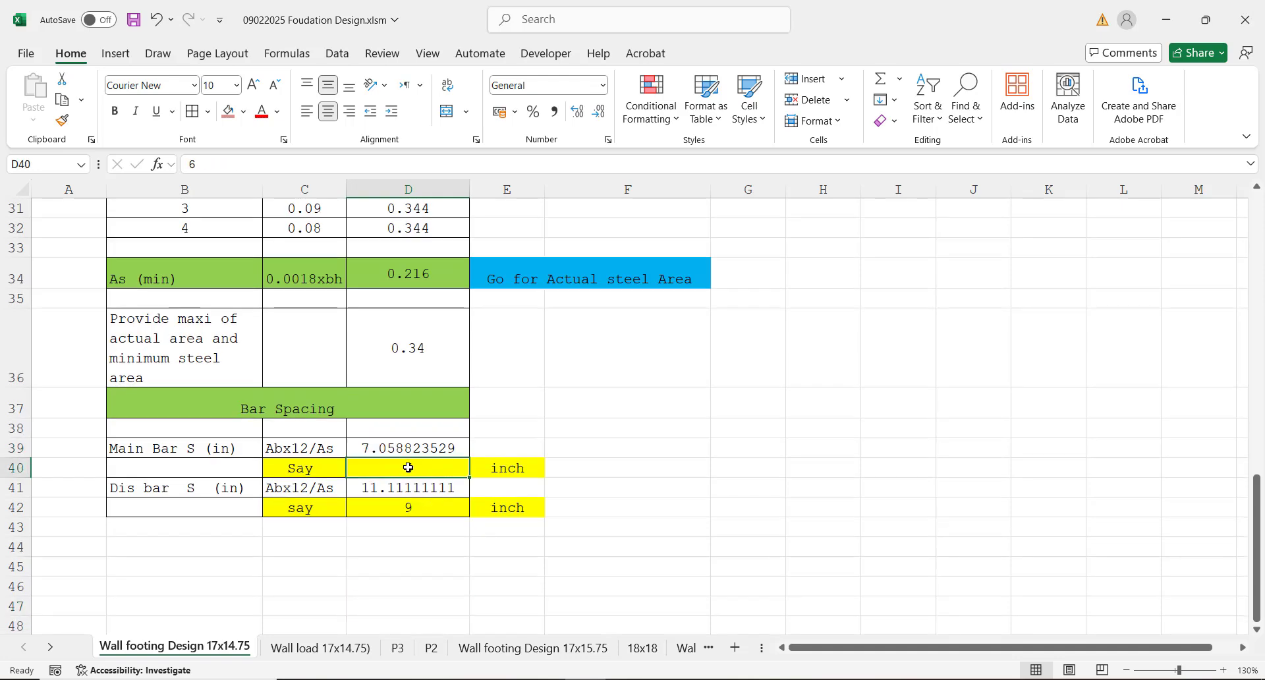
click(378, 486)
click(413, 507)
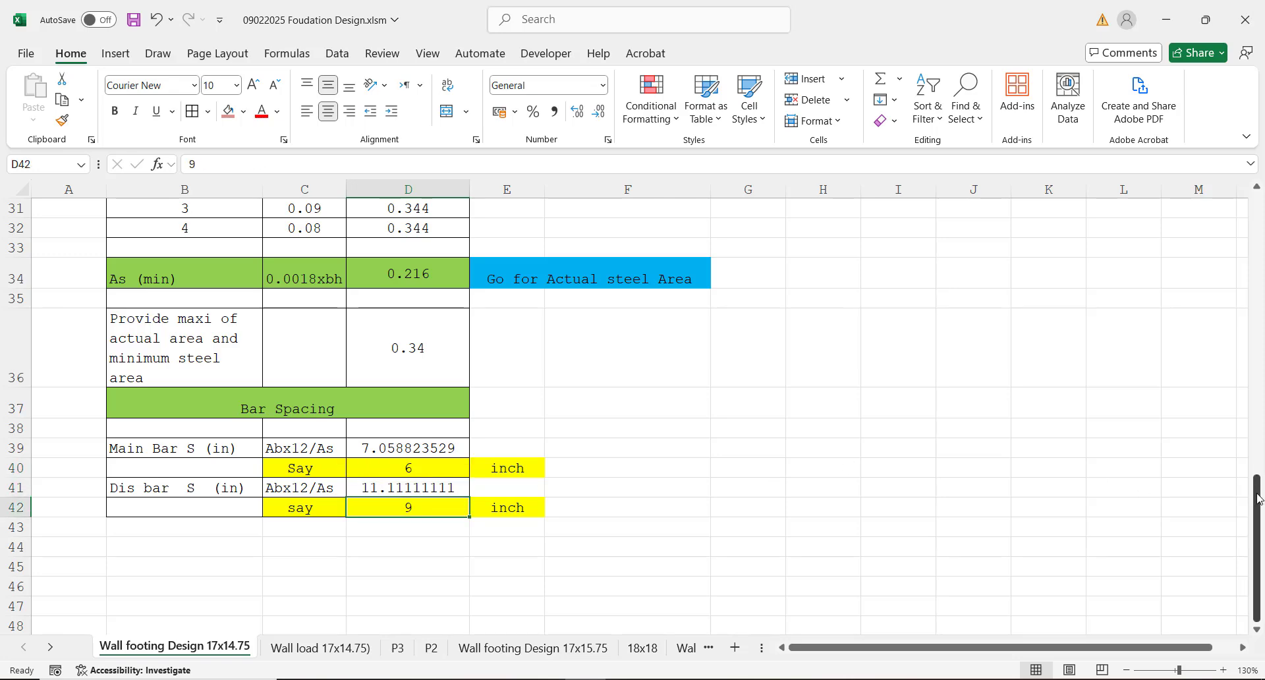
Step: Look over the whole footing design once more, from the input values to the Bar Spacing section, and return to the title
drag(1256, 504, 1222, 230)
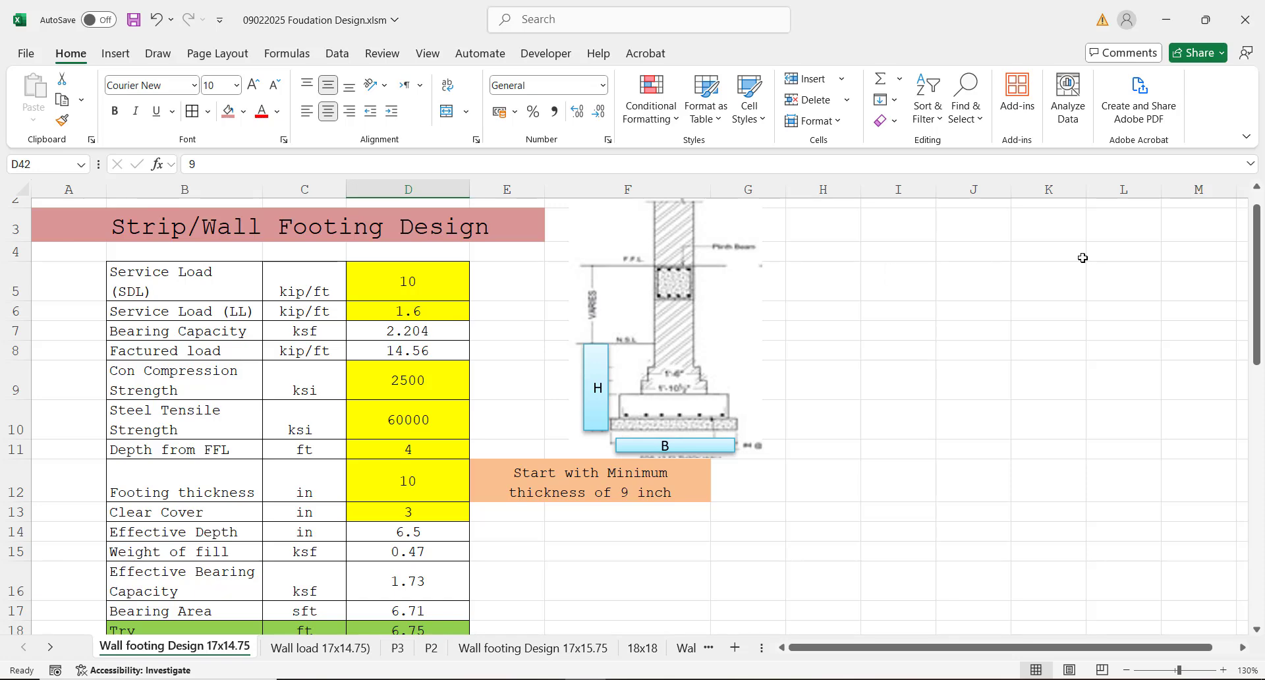
drag(1258, 258, 1258, 225)
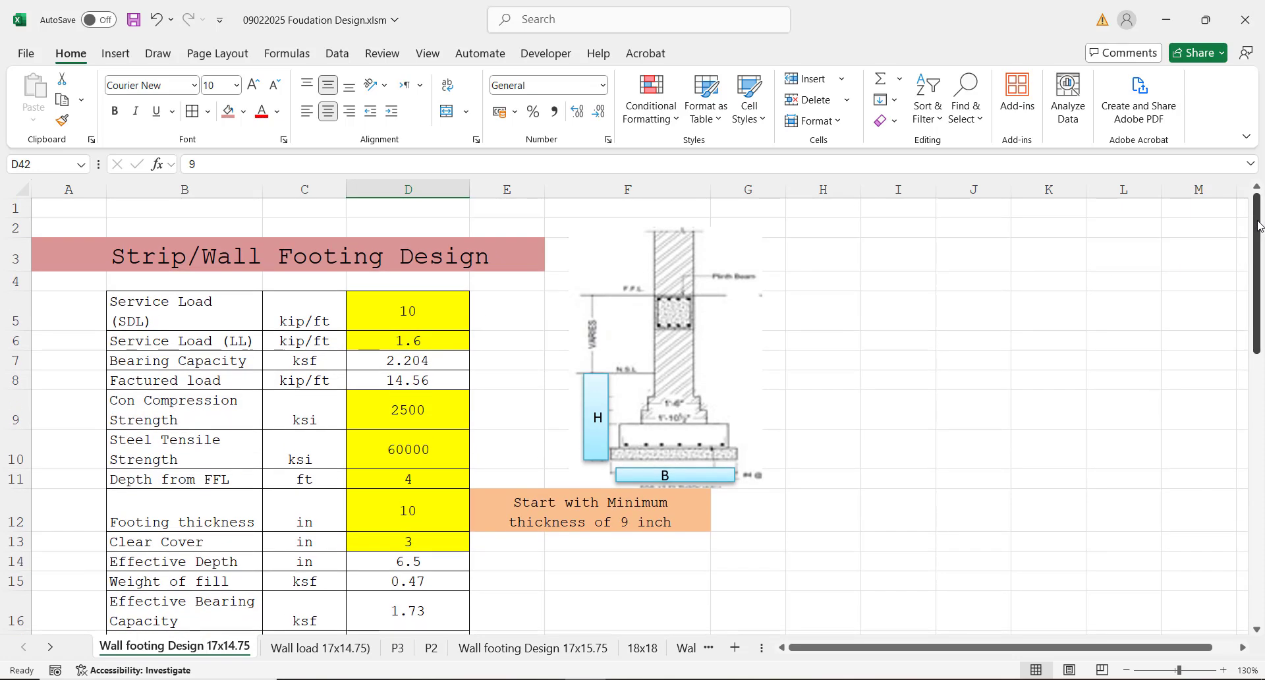
drag(1257, 226, 1222, 503)
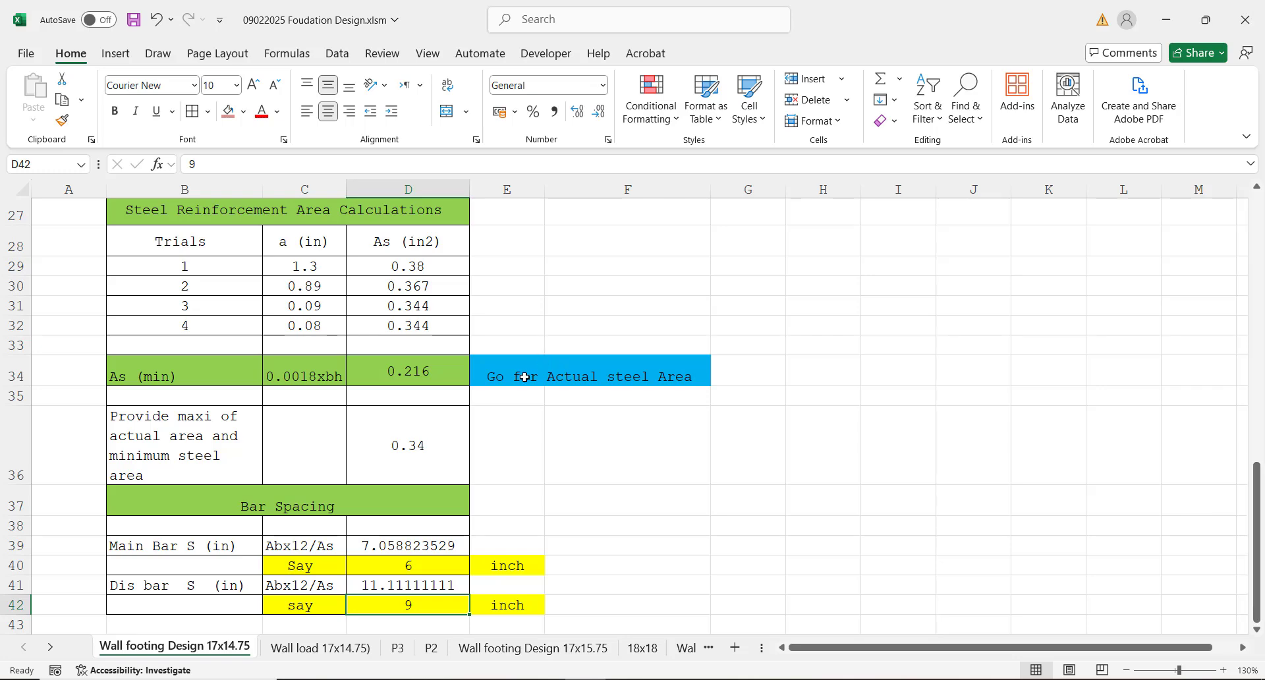
drag(1256, 504, 1227, 226)
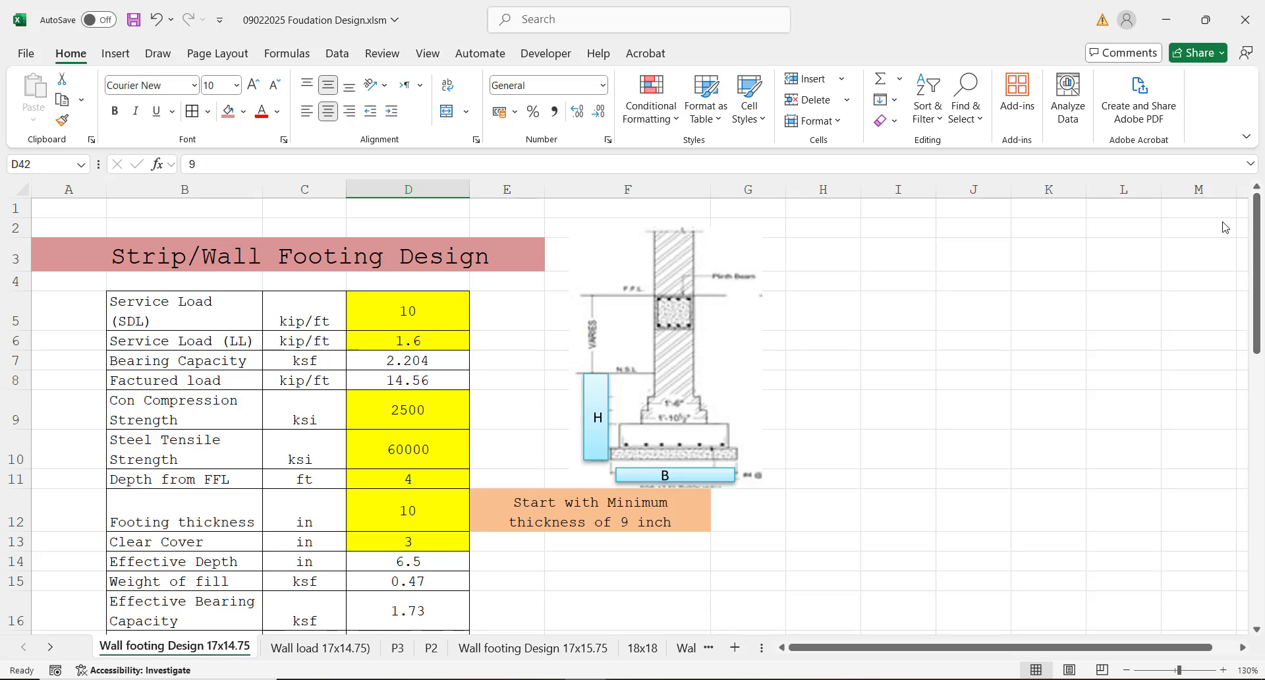
click(819, 404)
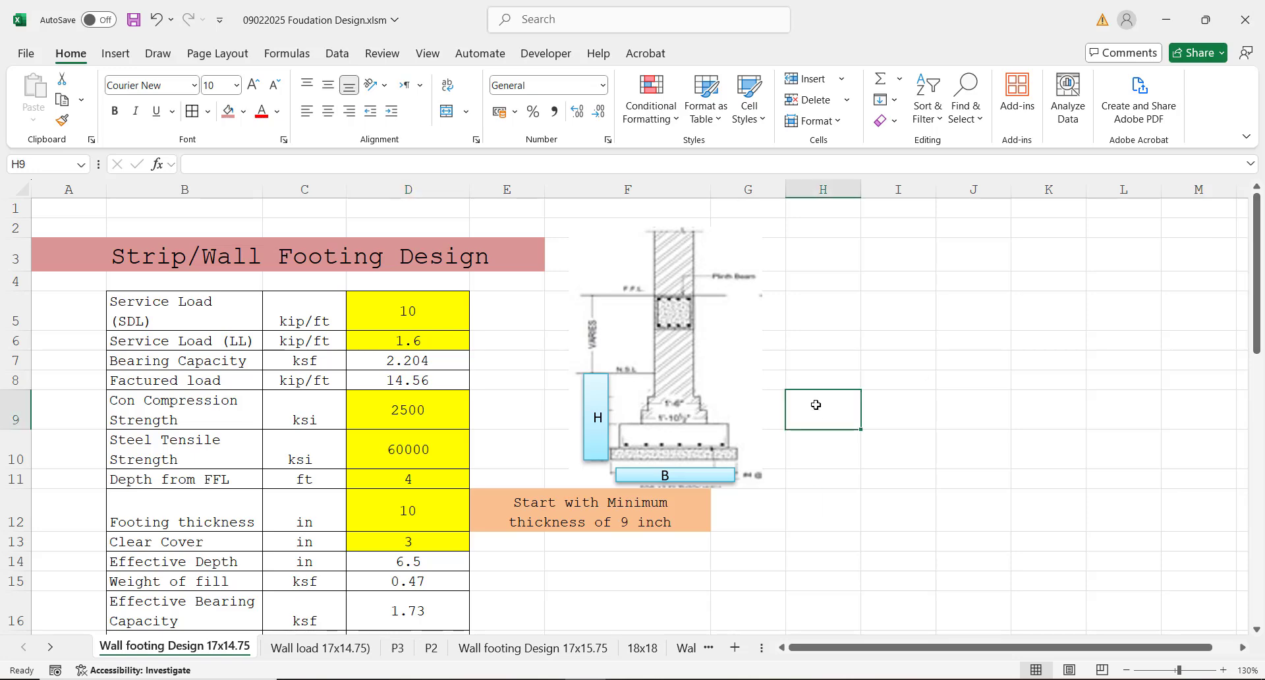
click(818, 450)
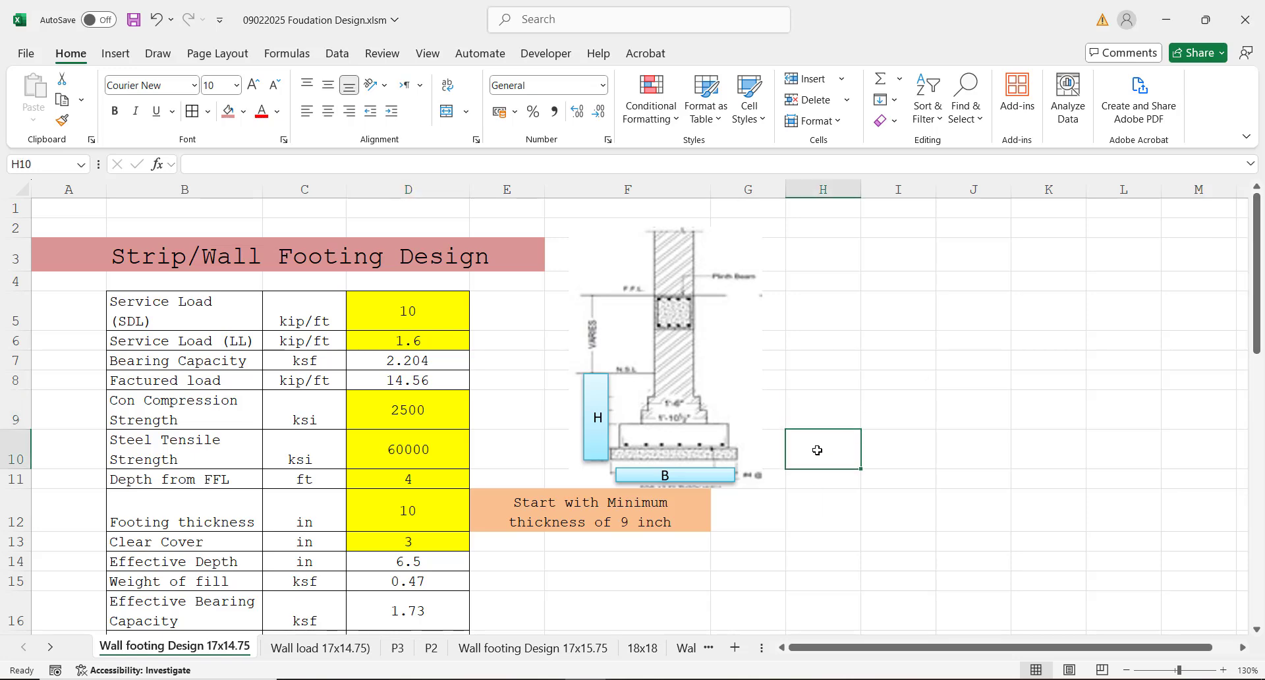
click(812, 479)
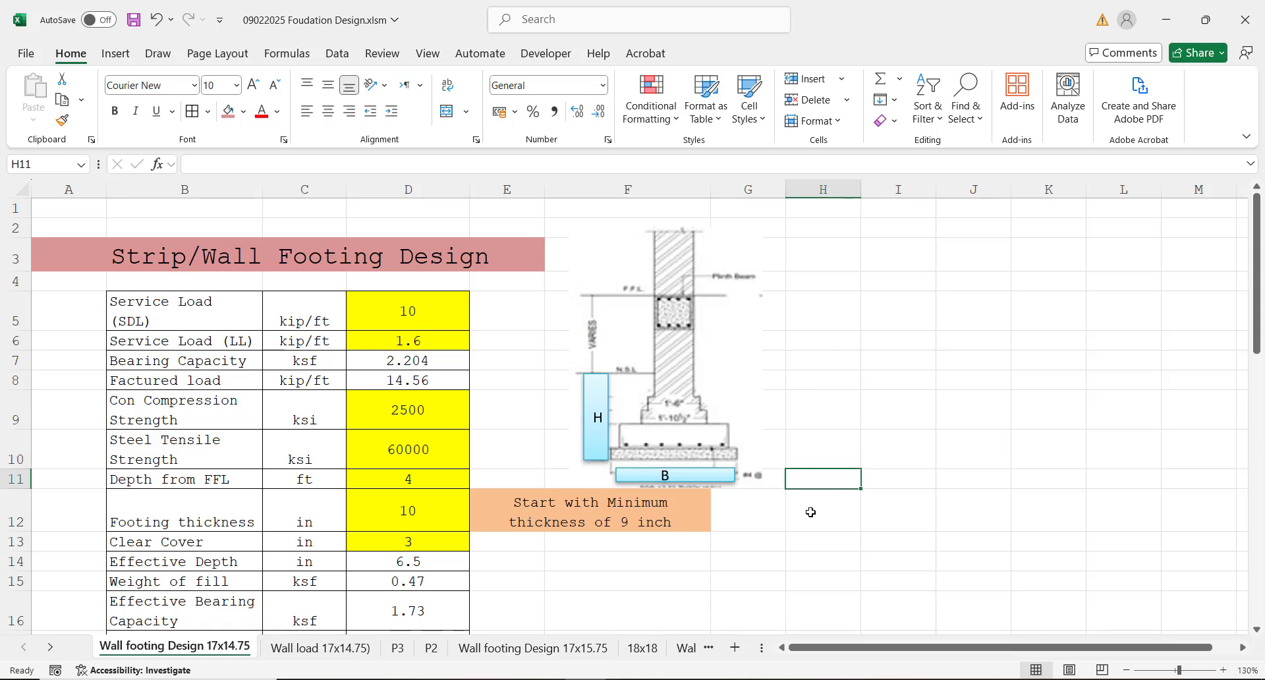
click(811, 512)
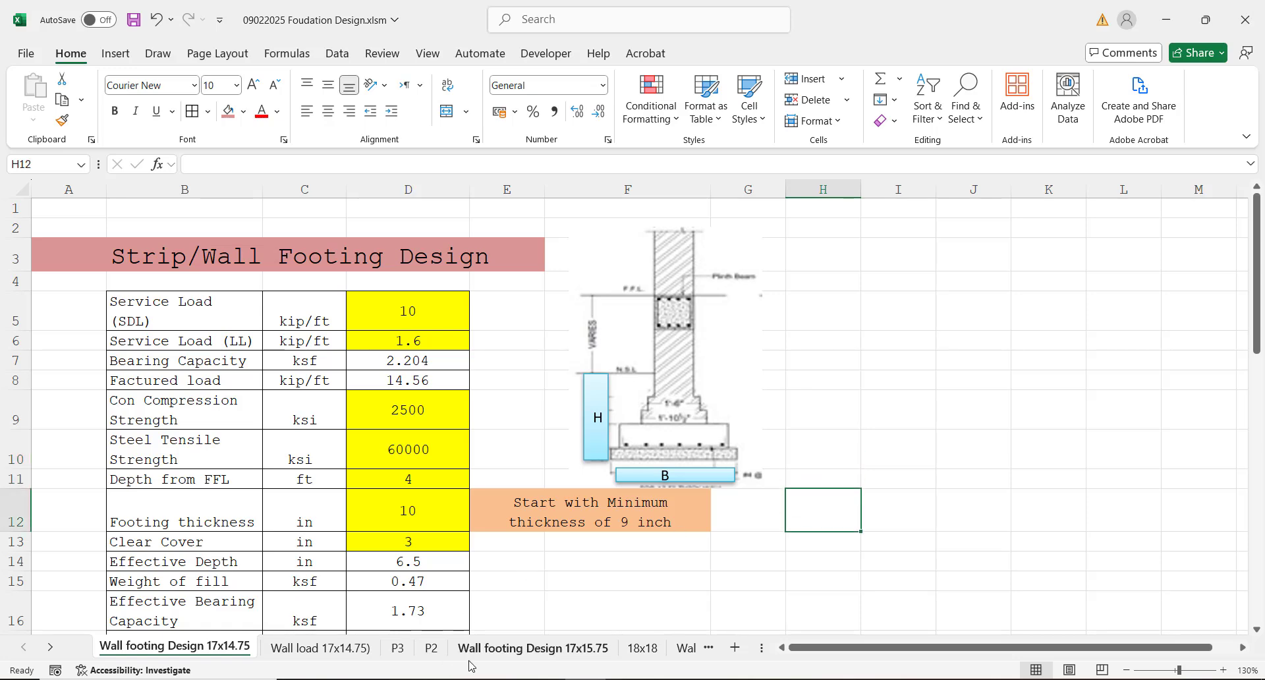
click(500, 679)
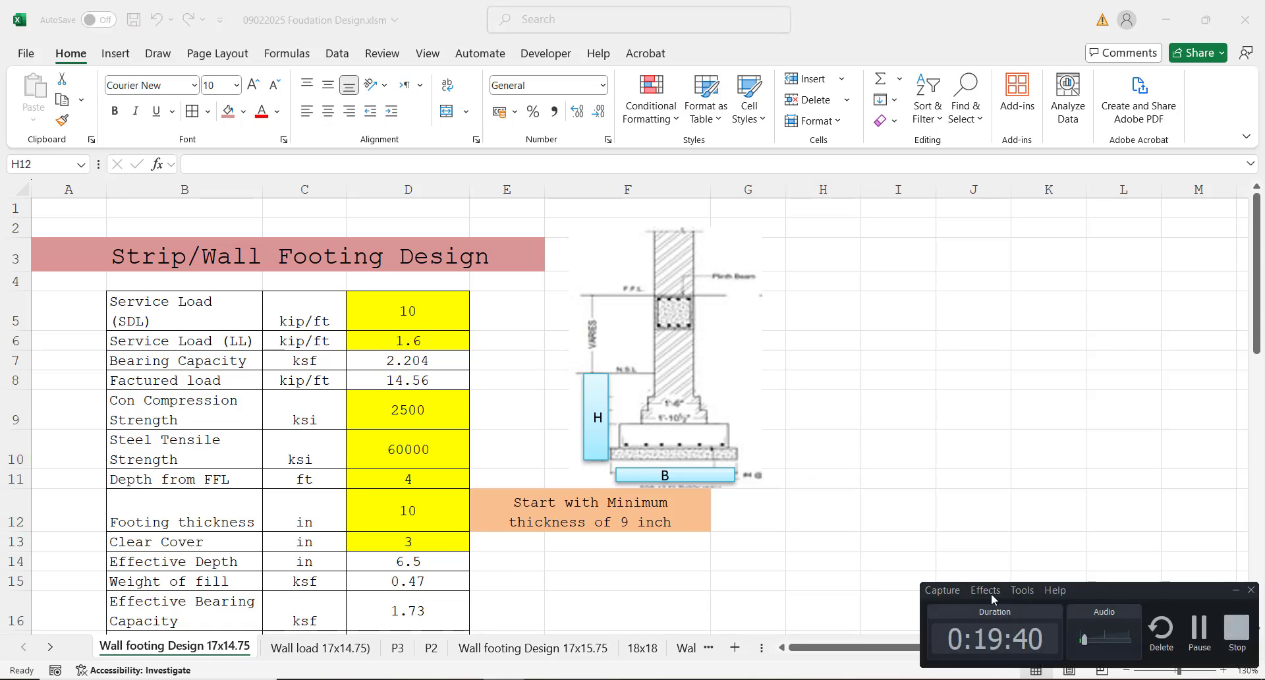